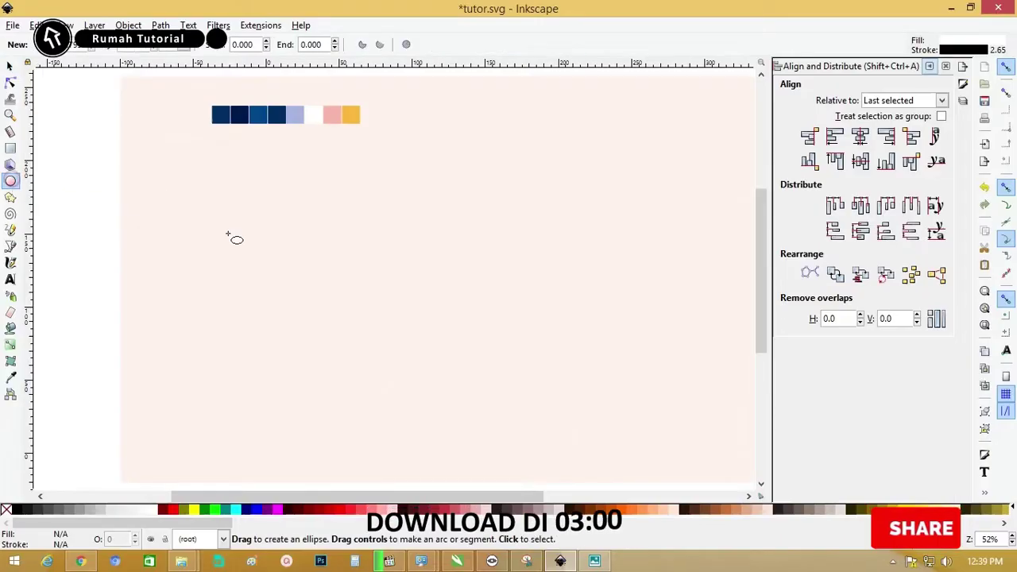
Draw a large circle and a horizontal line extending past both its sides
left_click_drag(193, 186, 476, 424)
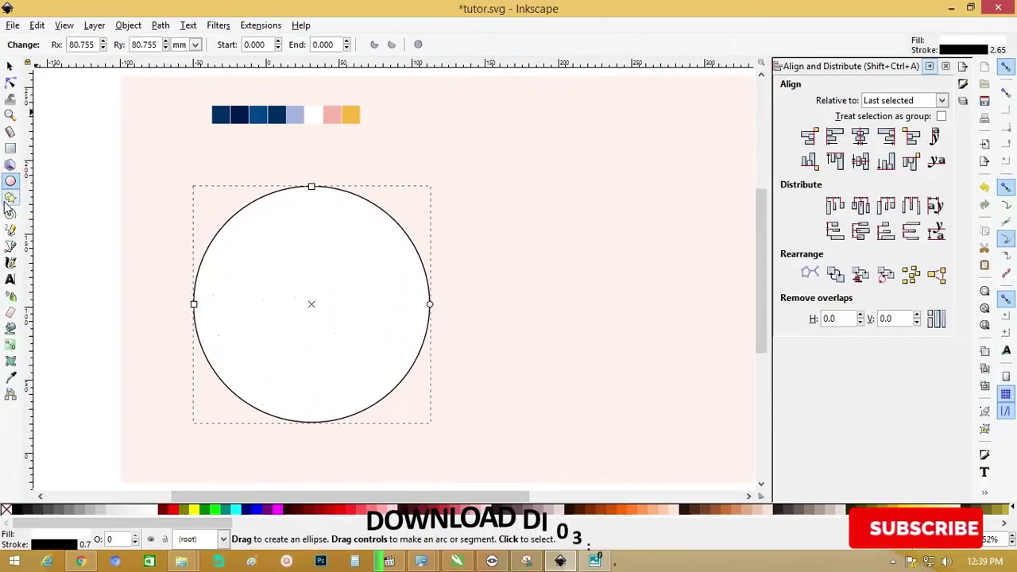
left_click(11, 246)
left_click(149, 288)
double_click(524, 289)
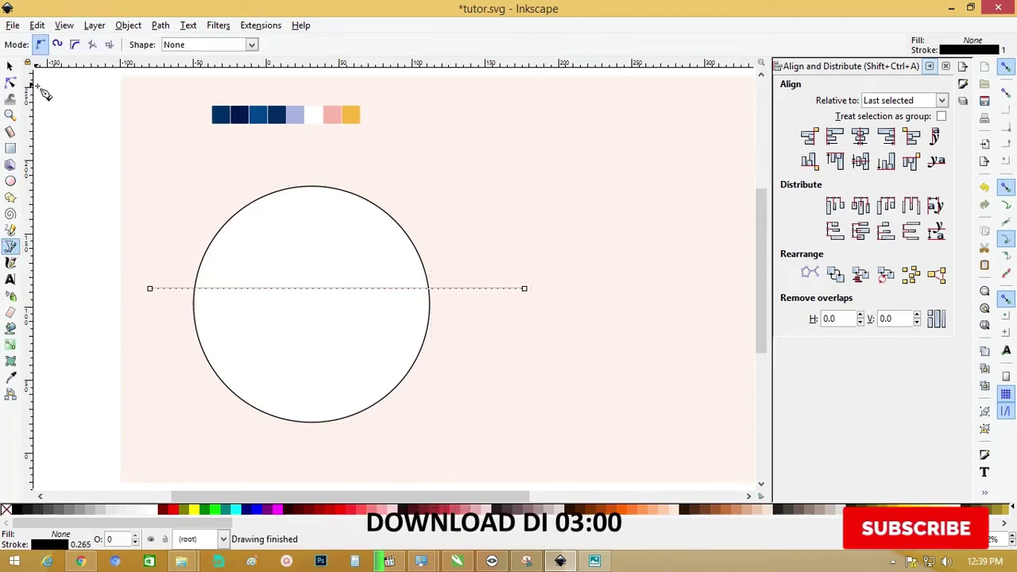
Centre the line vertically on the circle and select both shapes together
left_click(10, 66)
left_click(313, 203, "shift")
left_click(861, 161)
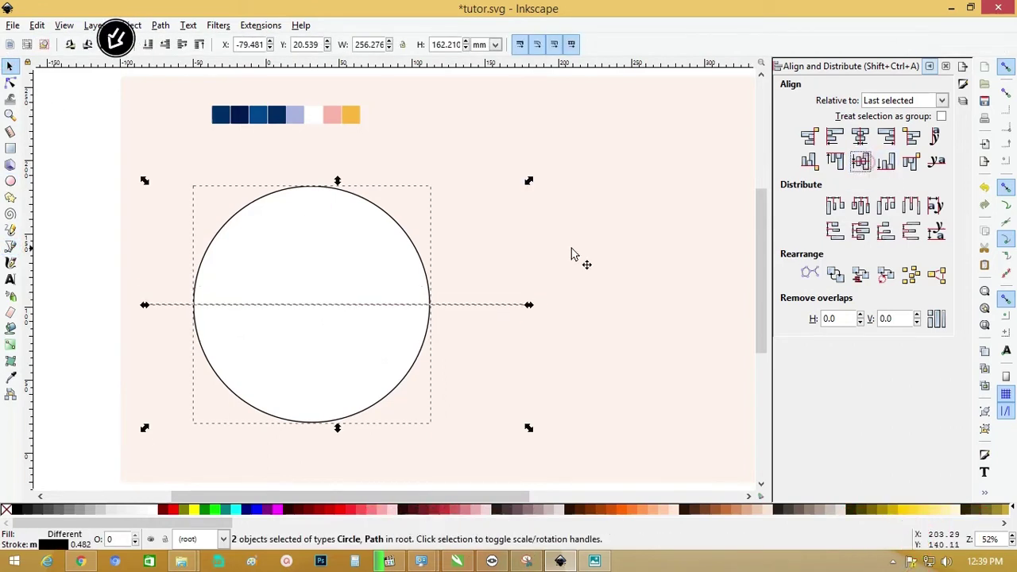
key("ctrl+g")
left_click(227, 247, "ctrl")
left_click(182, 193)
key("ctrl+shift+l")
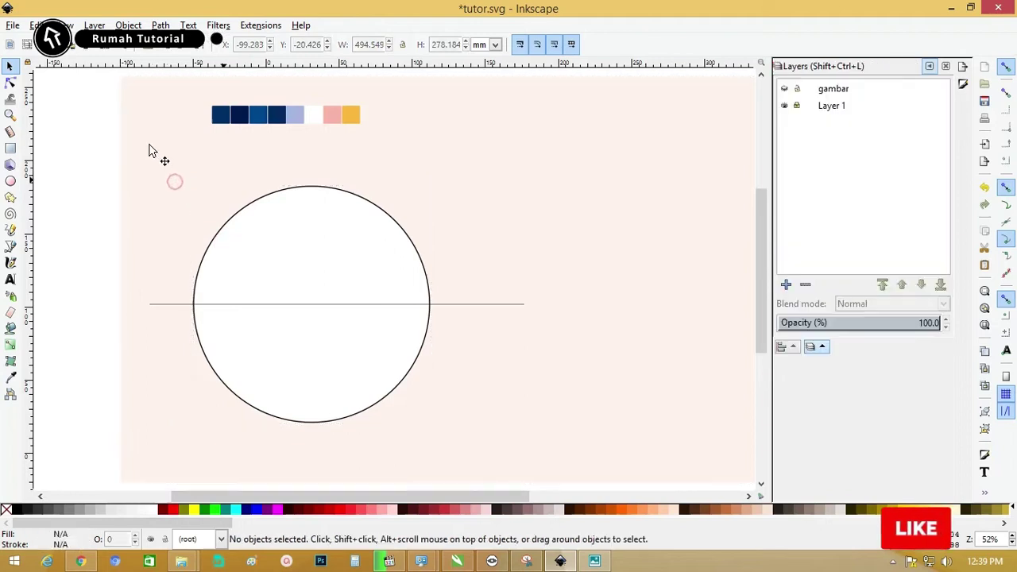
left_click(446, 304)
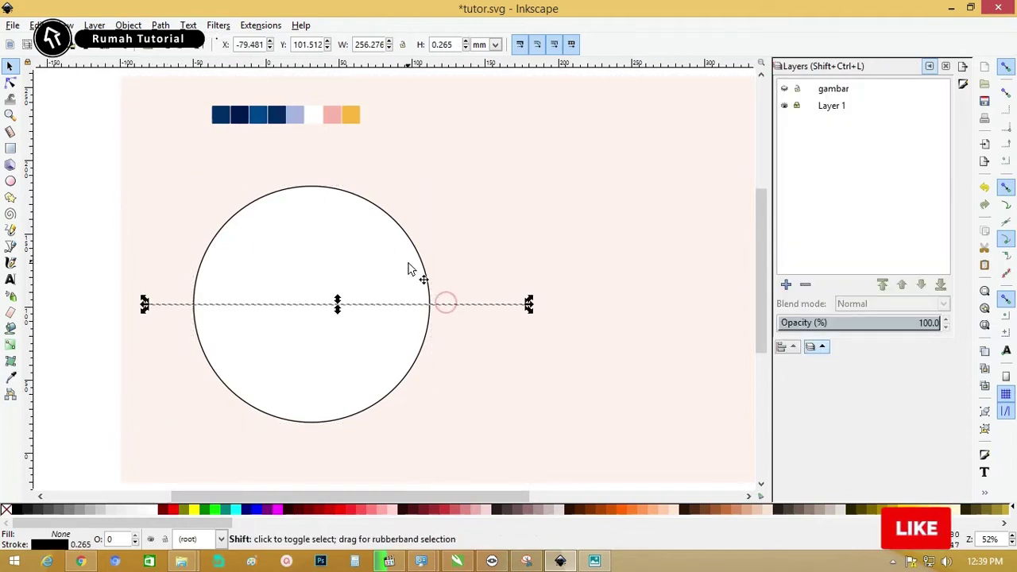
left_click(404, 255, "shift")
Divide the circle into halves and give the lower half a gradient sampled from the navy swatch
left_click(161, 24)
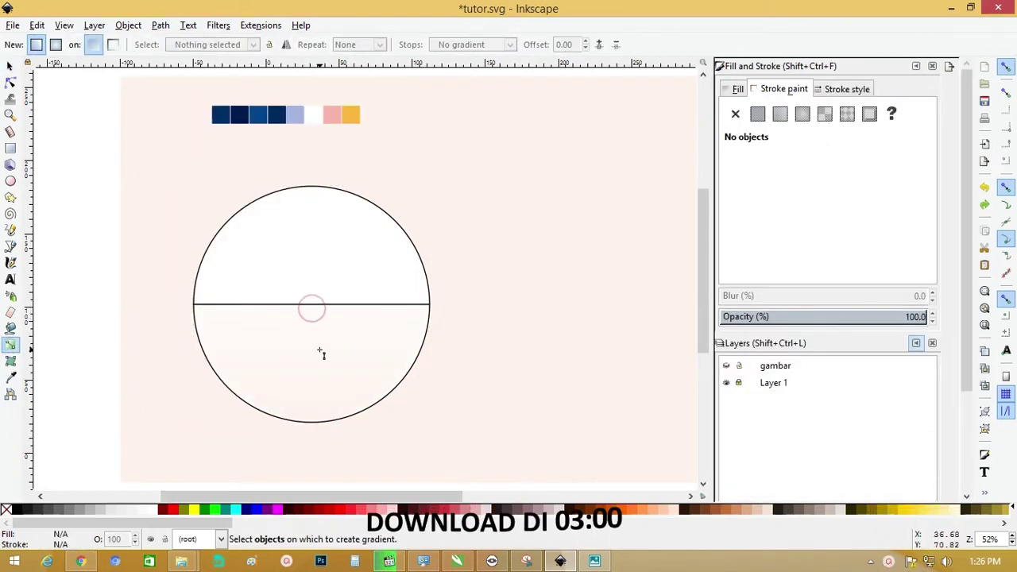
left_click_drag(315, 381, 316, 284)
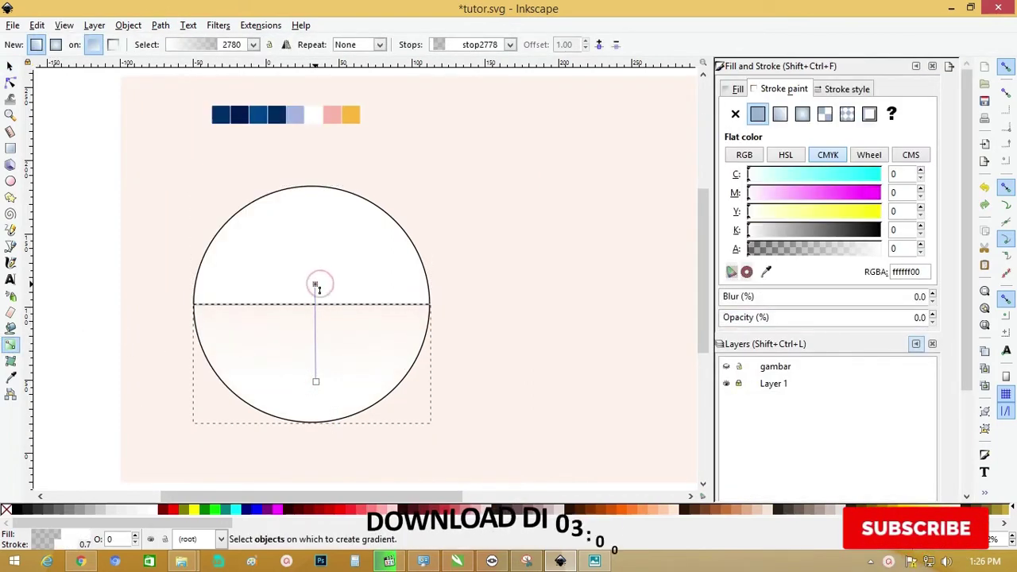
left_click(253, 117)
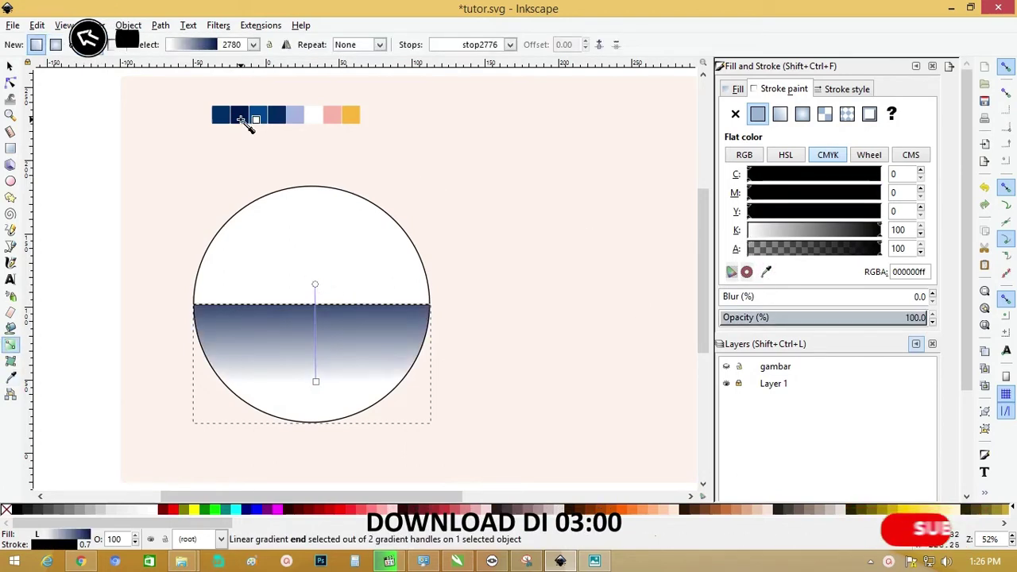
left_click(315, 382)
key("d")
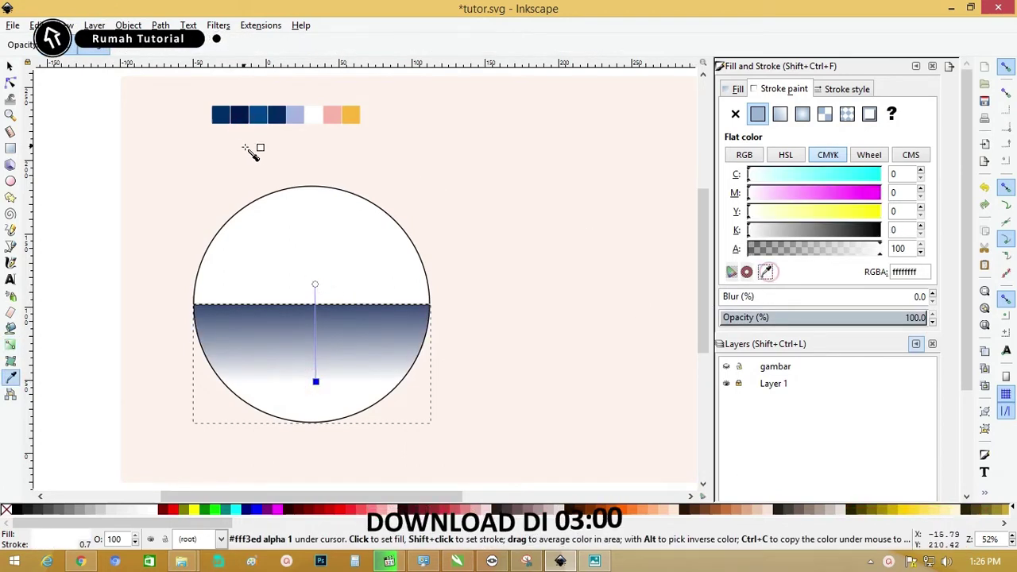
left_click(227, 120)
Extend the navy gradient to the circle's bottom and add two extra stops
left_click_drag(315, 385, 315, 426)
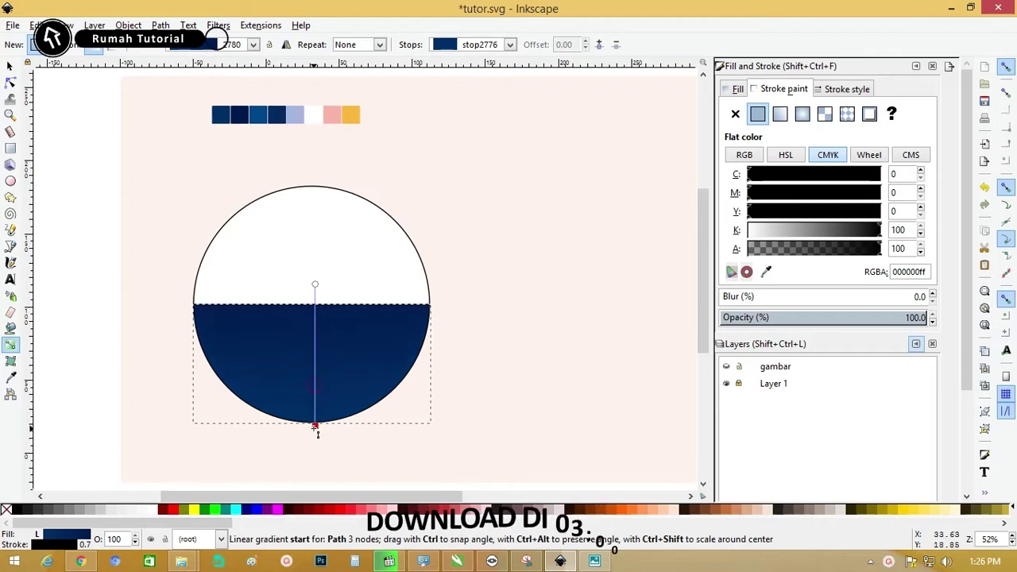
double_click(314, 383)
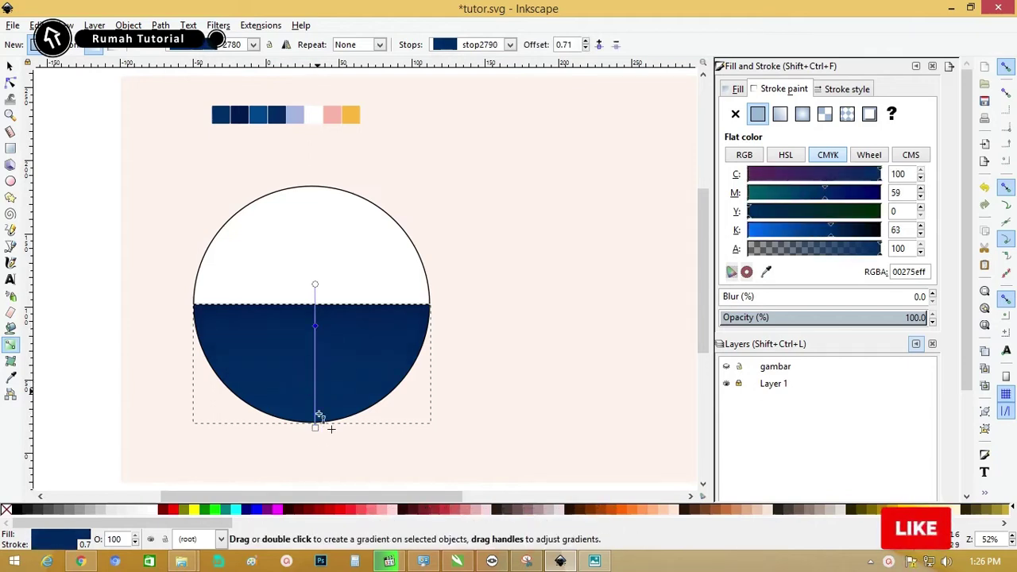
double_click(316, 419)
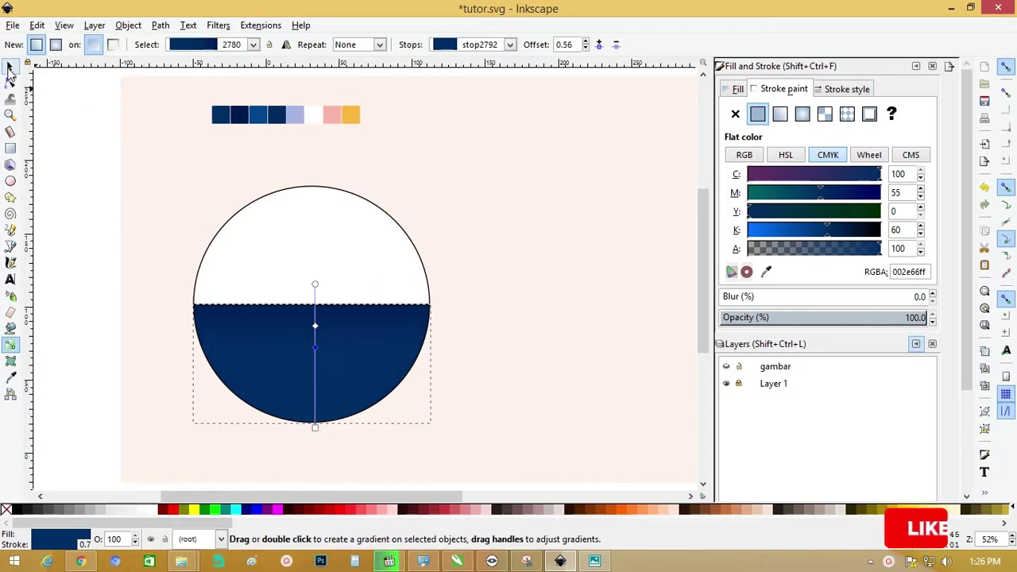
left_click(9, 67)
left_click(500, 273)
scroll(509, 326, "down", 2)
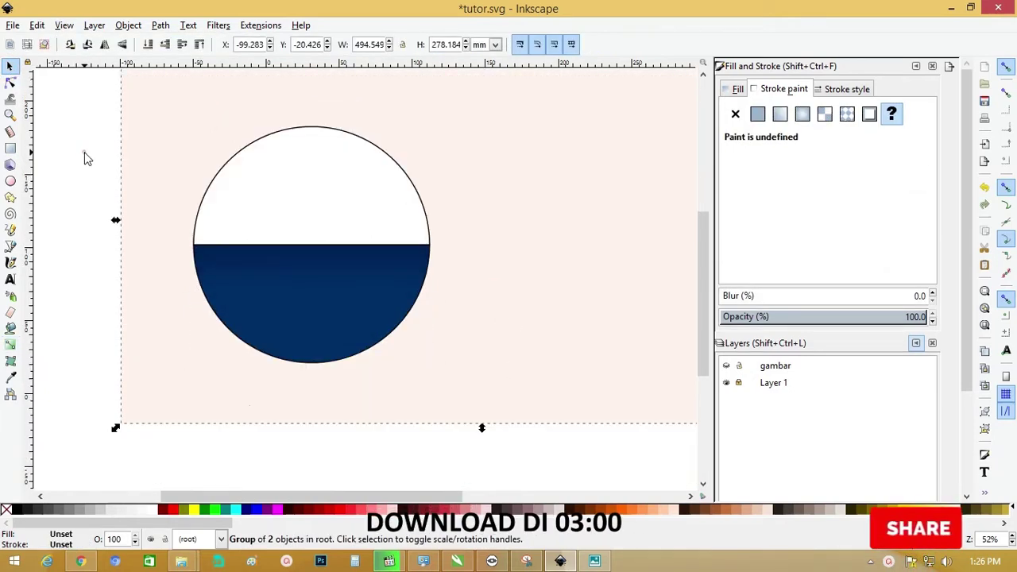
Group the two circle halves and zoom in on the circle
left_click_drag(77, 109, 503, 386)
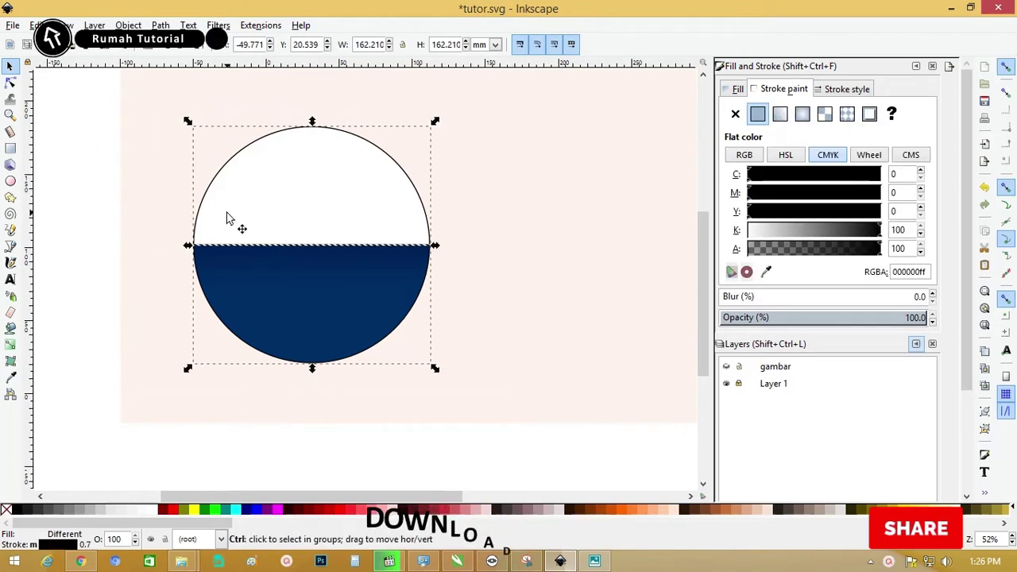
key("ctrl+g")
key("z")
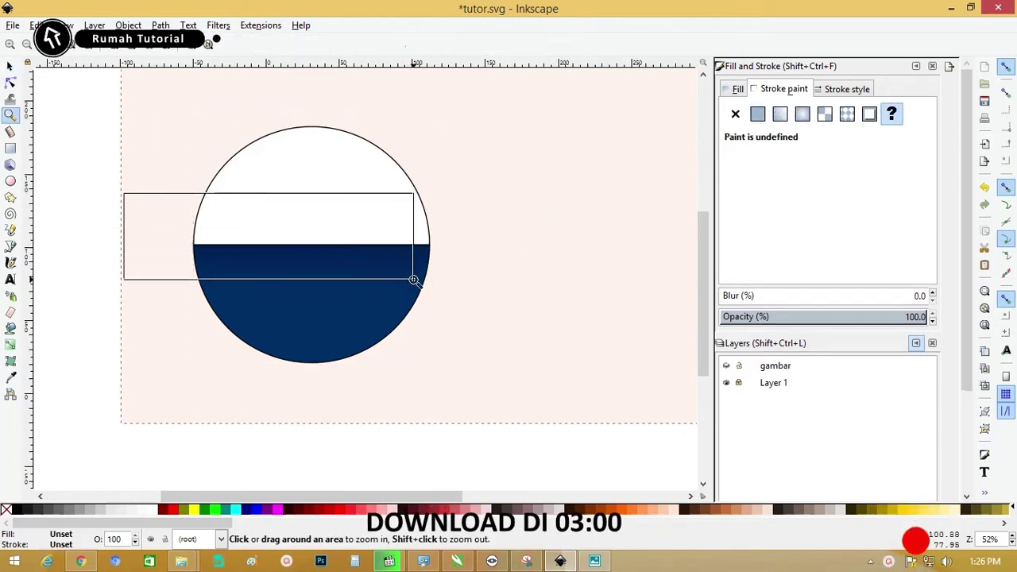
left_click_drag(414, 279, 414, 280)
Draw a navy triangle above the lake on the left, without an outline
left_click(11, 198)
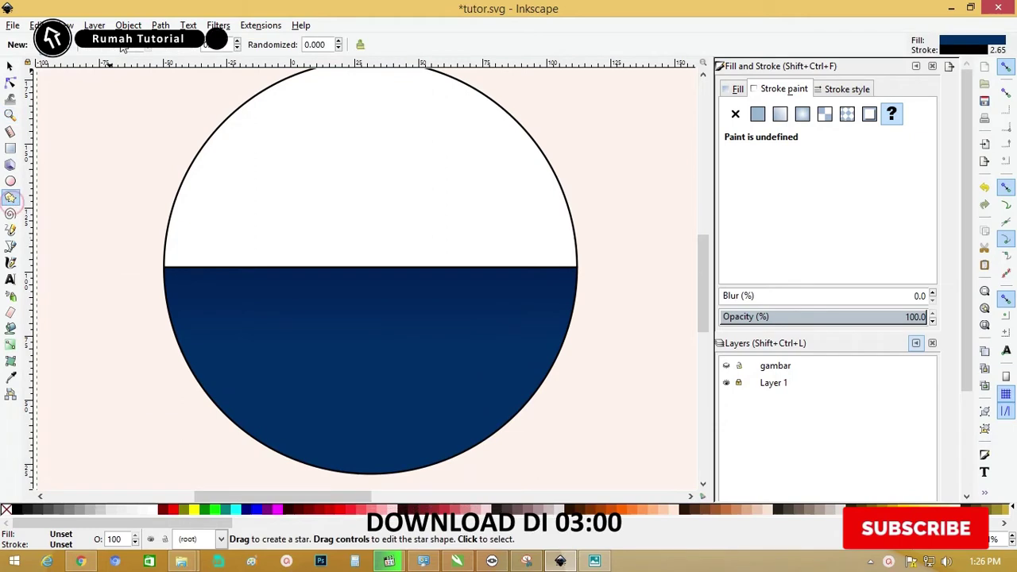
mouse_move(260, 151)
left_mouse_down()
mouse_move(286, 187)
mouse_move(293, 169)
mouse_move(223, 231)
left_mouse_up()
key("s")
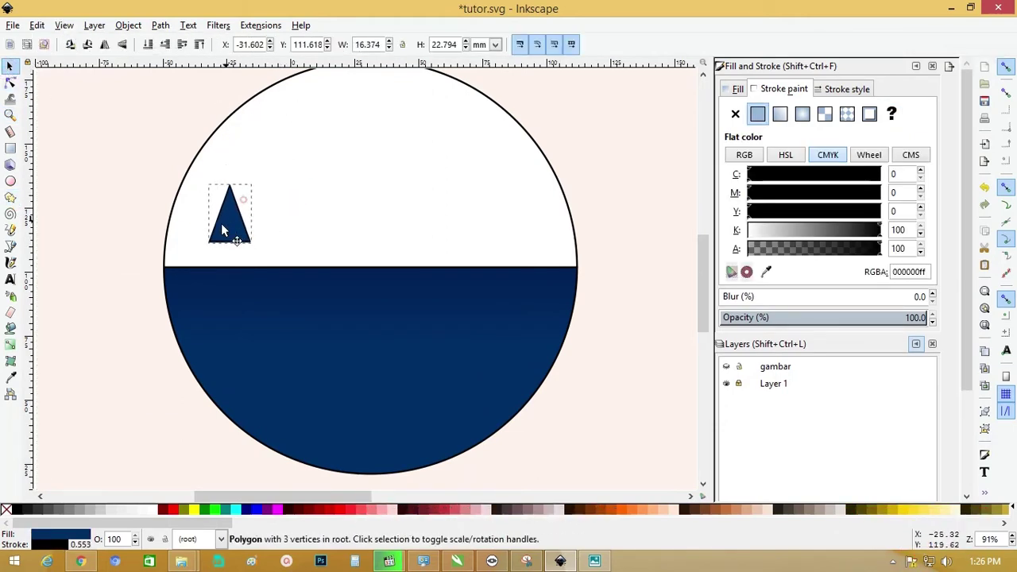
right_click(16, 503)
left_click(59, 447)
left_click(96, 232)
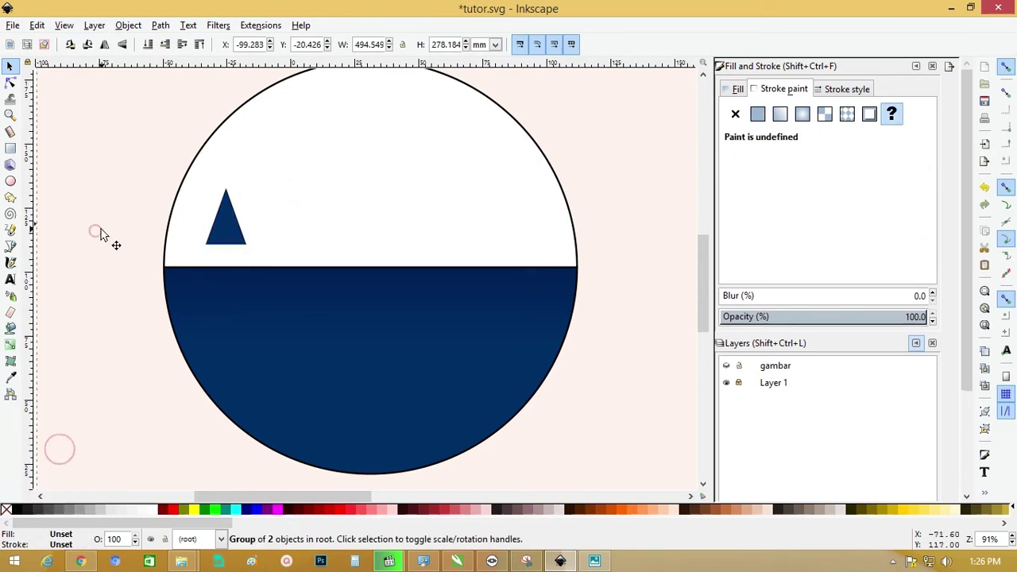
Centre a vertical line on the triangle and divide the triangle along it
left_click(10, 248)
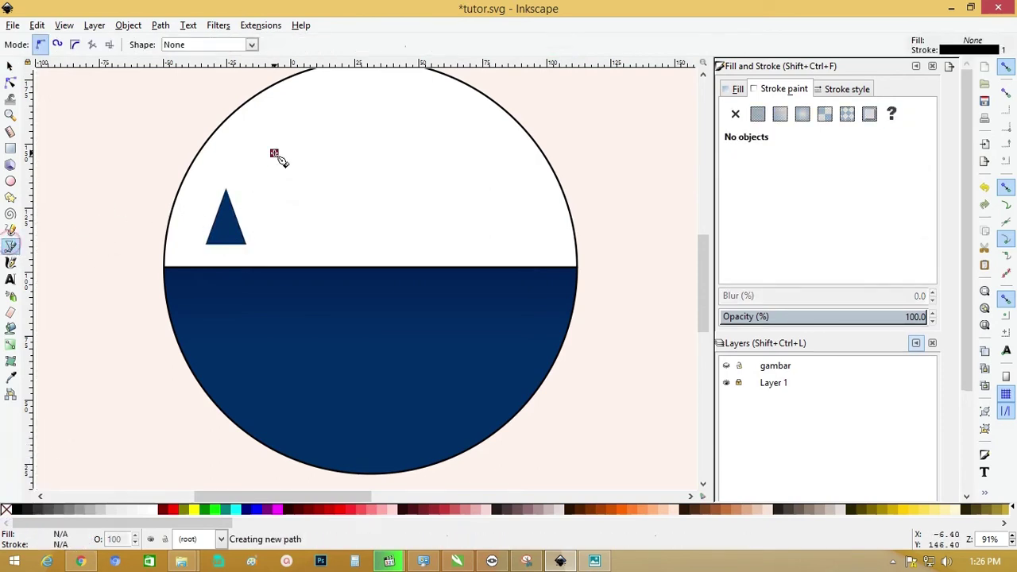
double_click(274, 278)
left_click(11, 66)
left_click(224, 202, "shift")
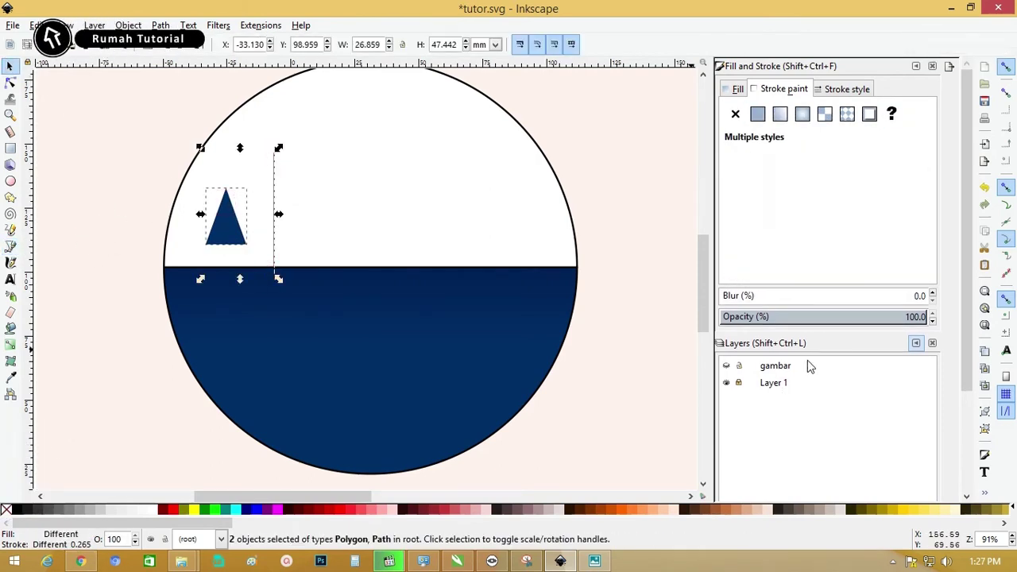
key("ctrl+shift+a")
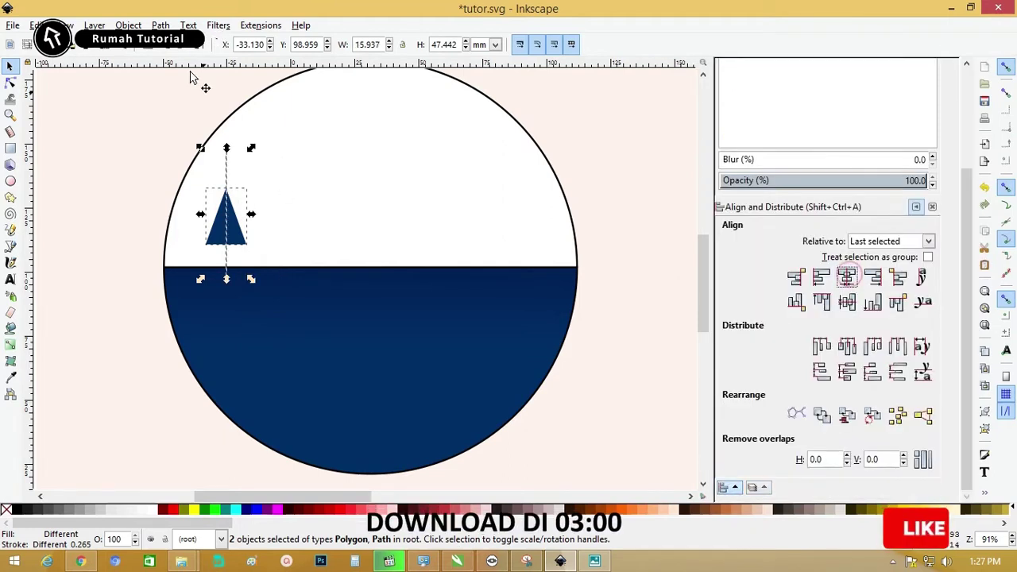
left_click(160, 24)
left_click(200, 172)
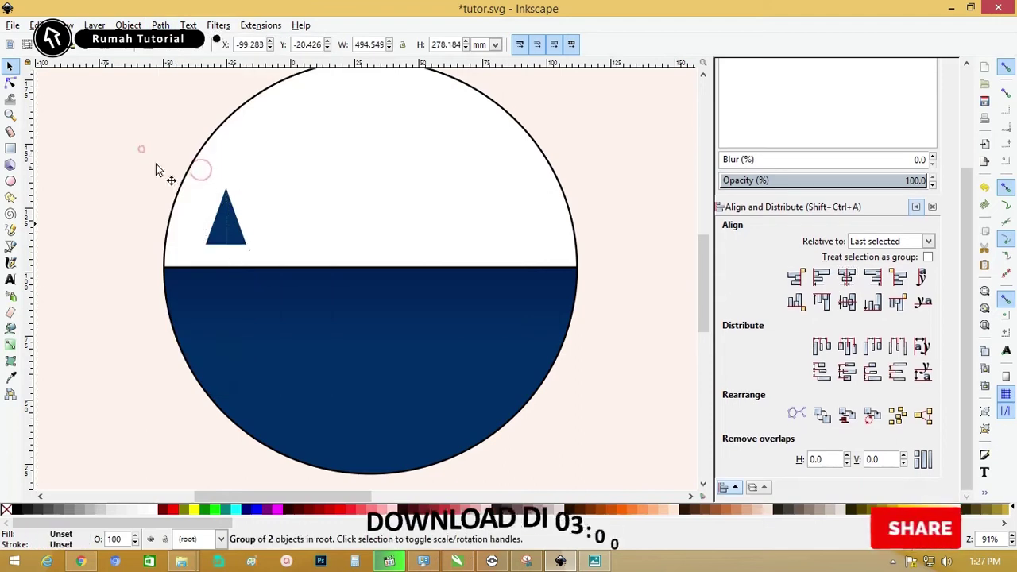
left_click(233, 223)
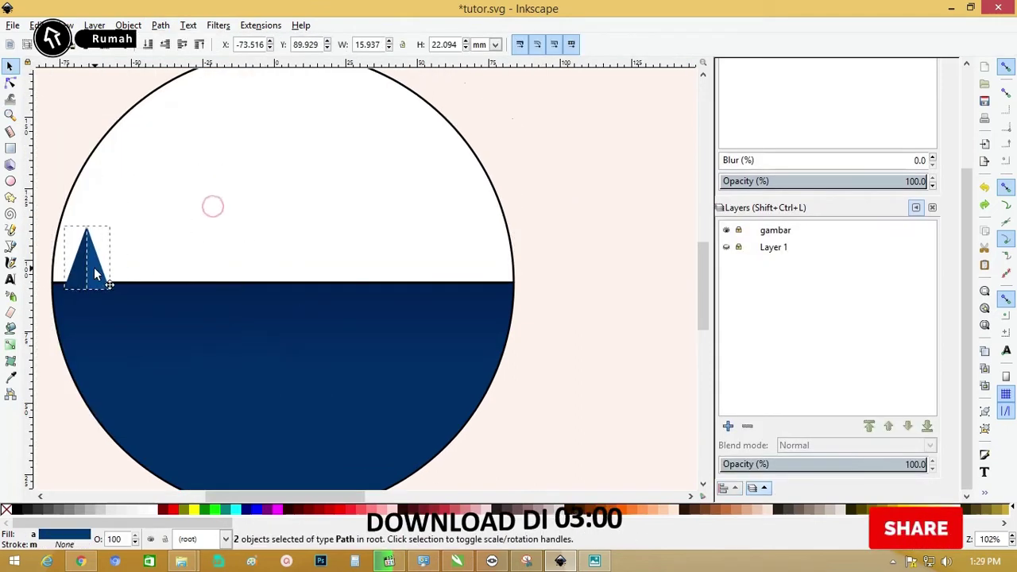
Group the triangle halves into one pine and place a second pine beside it
left_click(91, 266, "shift")
key("ctrl+g")
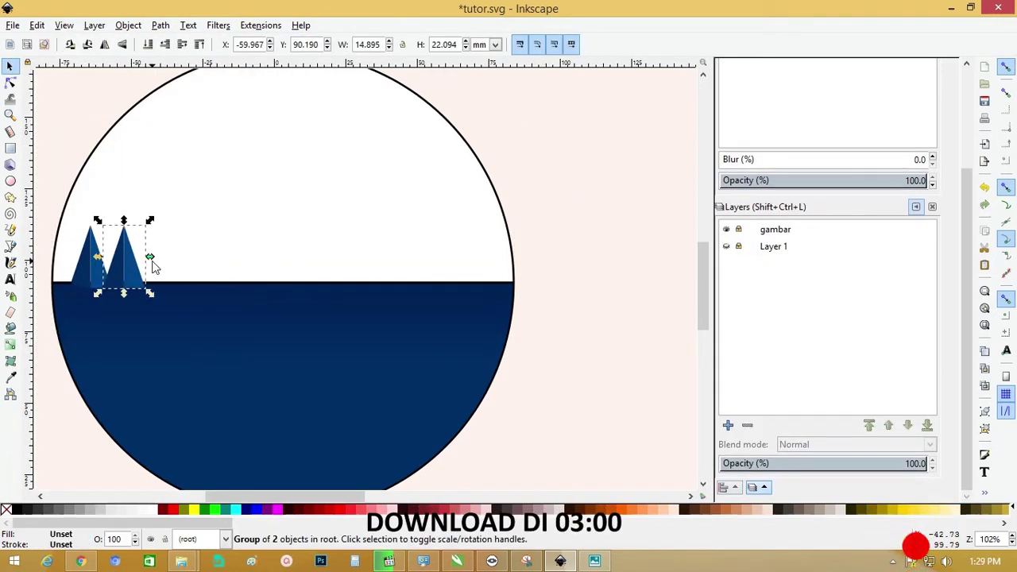
left_click_drag(90, 266, 187, 274)
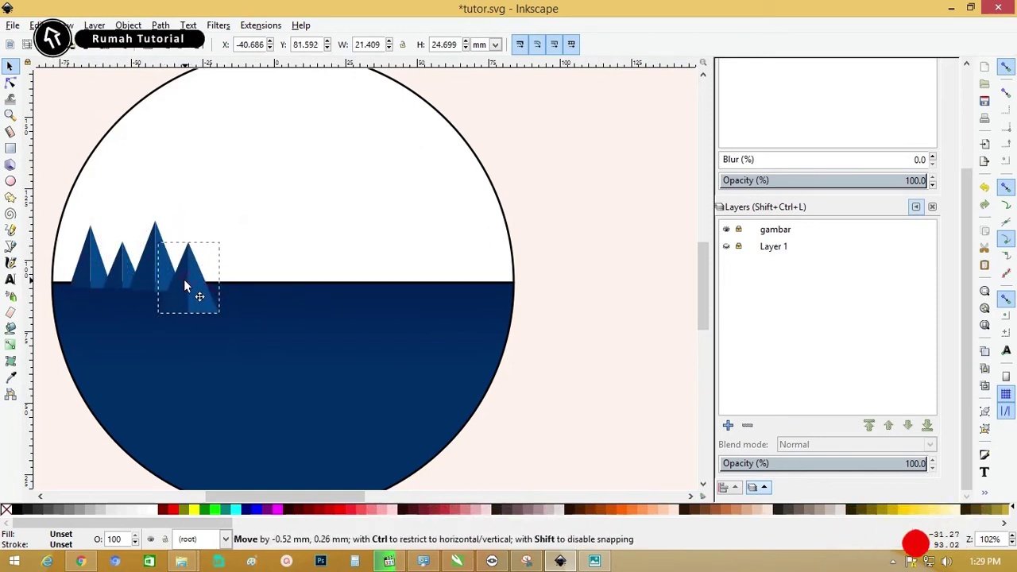
left_click(34, 139)
Group the four left pines and move a duplicate group to the right side
left_click_drag(34, 139, 251, 360)
key("ctrl+g")
key("ctrl+d")
mouse_move(154, 238)
left_mouse_down()
mouse_move(415, 235)
mouse_move(484, 268)
left_mouse_up()
Rearrange the right-side pine cluster, then select the navy lake
left_click(516, 204)
left_click(552, 229)
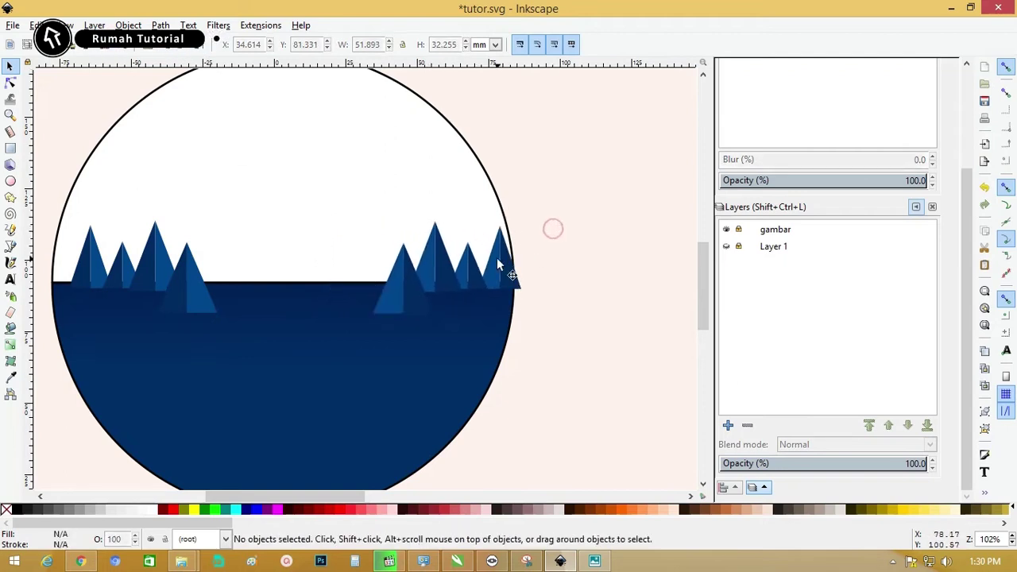
right_click(497, 253)
left_click(566, 529)
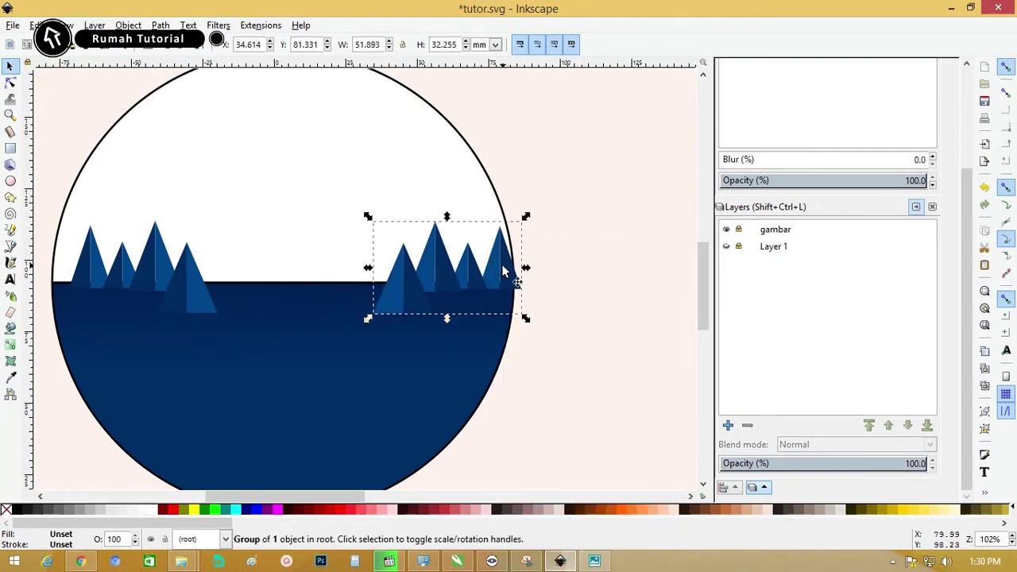
left_click(580, 334)
left_click(496, 254, "ctrl")
mouse_move(495, 269)
left_mouse_down()
mouse_move(411, 267)
mouse_move(382, 295)
left_mouse_up()
left_click(595, 347)
left_click_drag(585, 345, 245, 235)
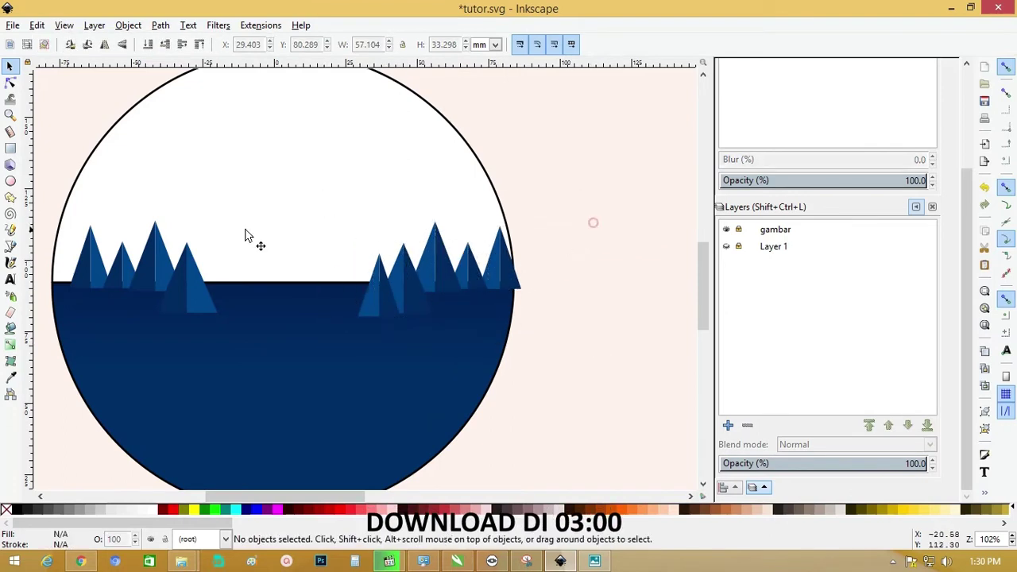
left_click(276, 333)
right_click(276, 333)
Ungroup the lake, raise it in front of the pines, and zoom in on the right pines
left_click(313, 308)
left_click(431, 356)
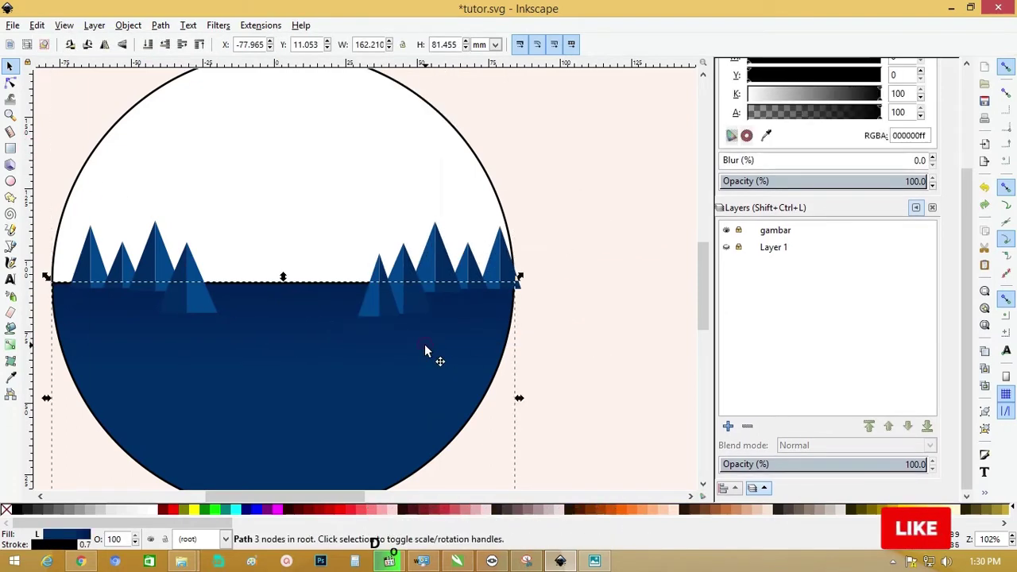
key("Home")
key("z")
left_click(563, 336)
left_click(632, 254)
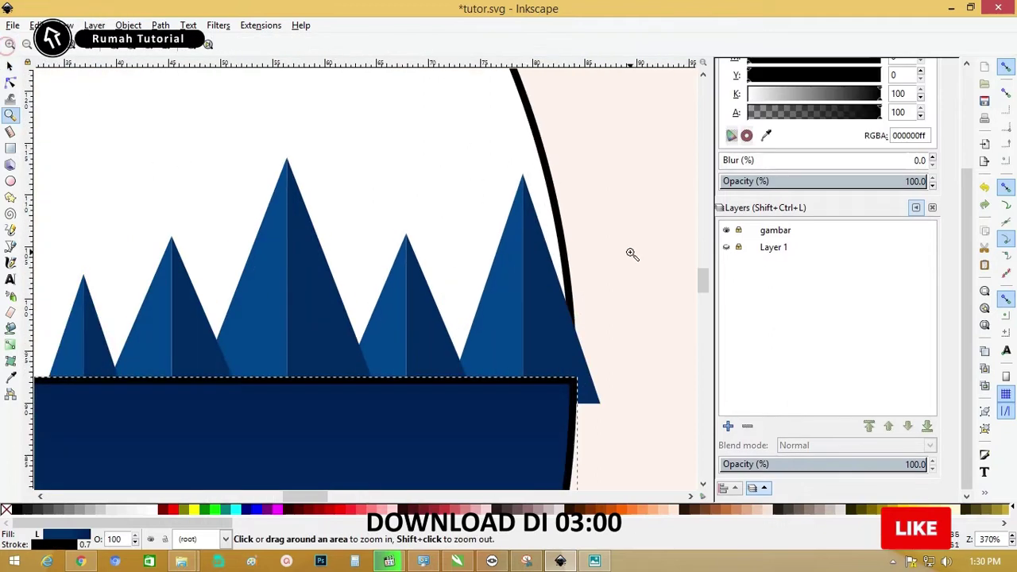
key("s")
Undo, then try intersecting the white upper half with the pine trees
key("ctrl+z")
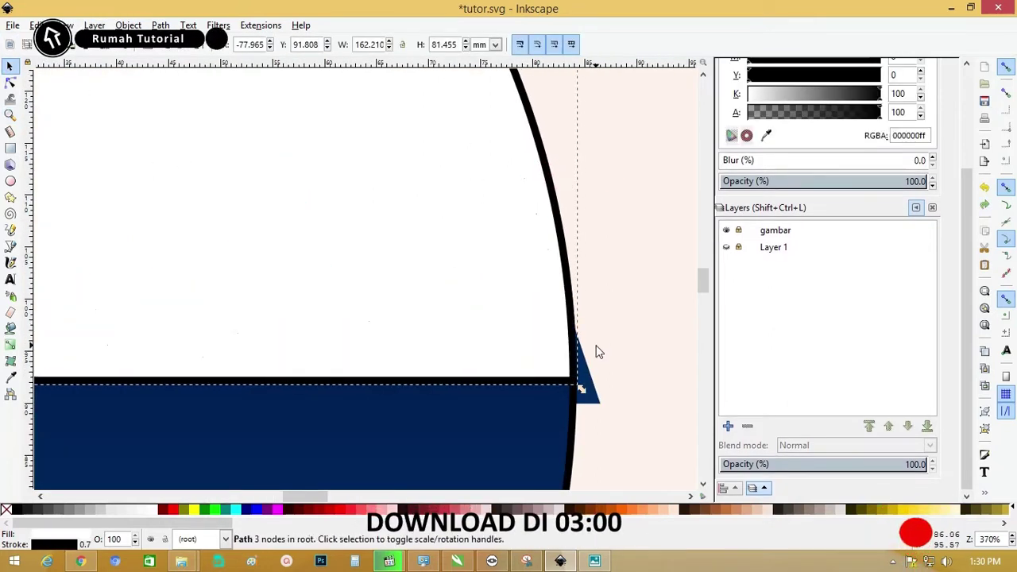
left_click(584, 350, "shift")
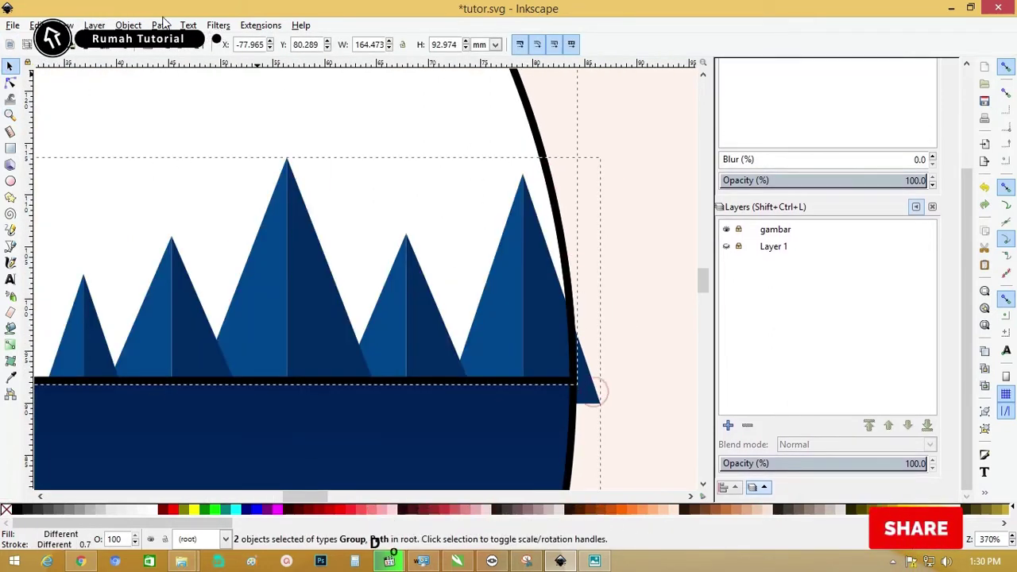
left_click(161, 25)
left_click(190, 143)
Ungroup the tree group and the right pair of pine triangles
left_click(632, 278)
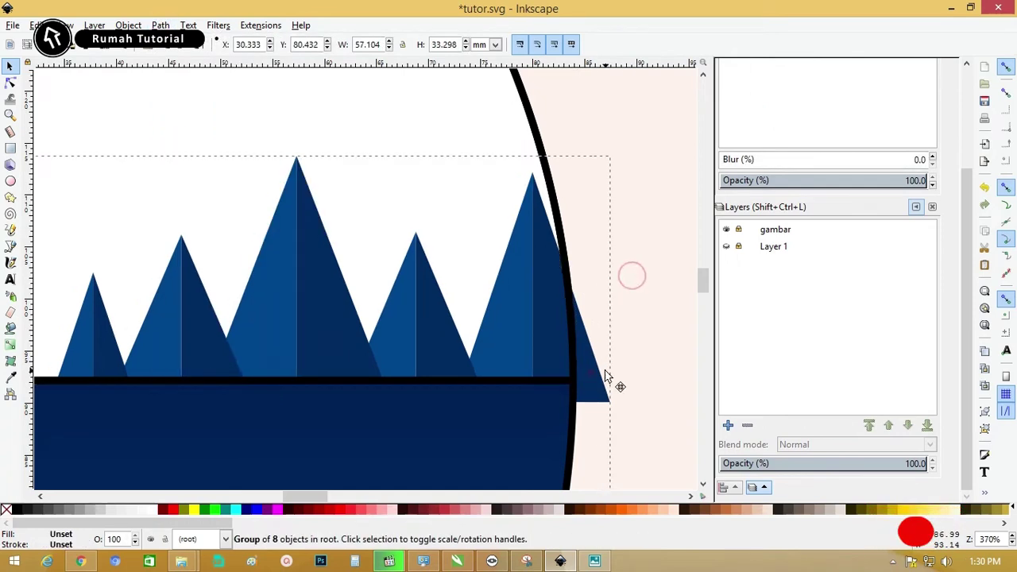
right_click(546, 344)
left_click(579, 309)
left_click(569, 309)
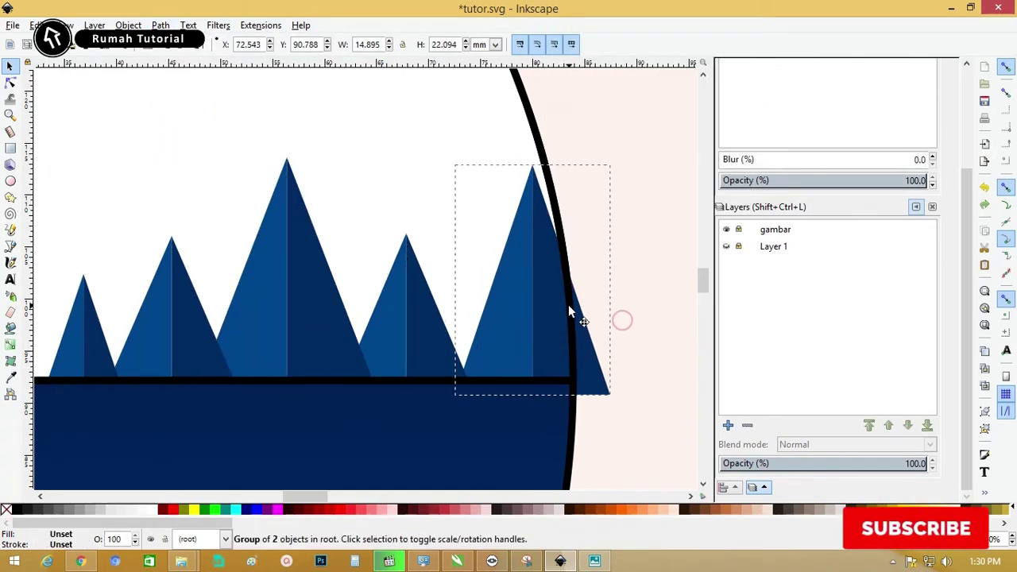
right_click(550, 315)
left_click(578, 297)
Trim the overhanging pine with Path > Difference against the white top half
left_click(563, 300)
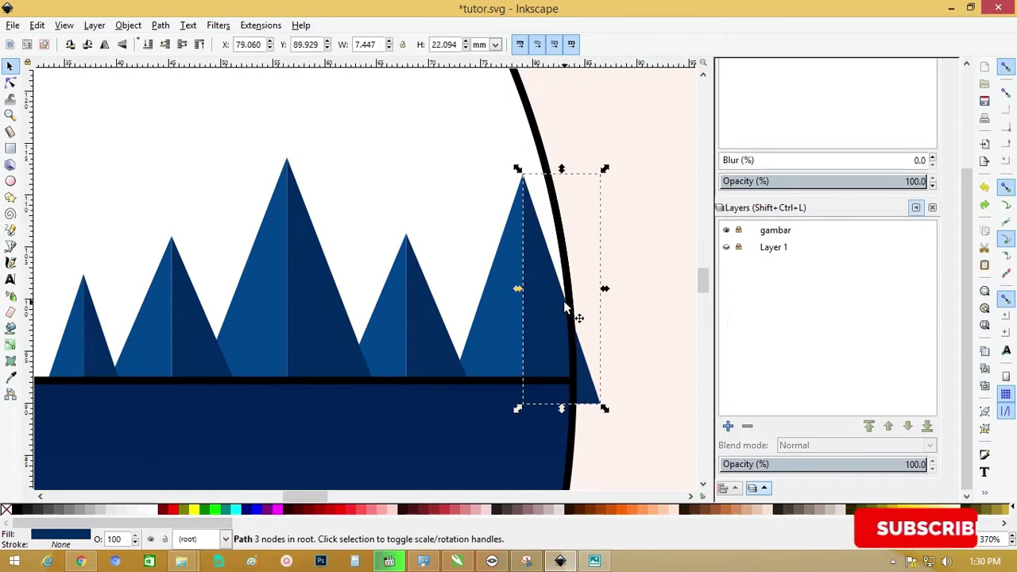
left_click(287, 115, "shift")
left_click(167, 25)
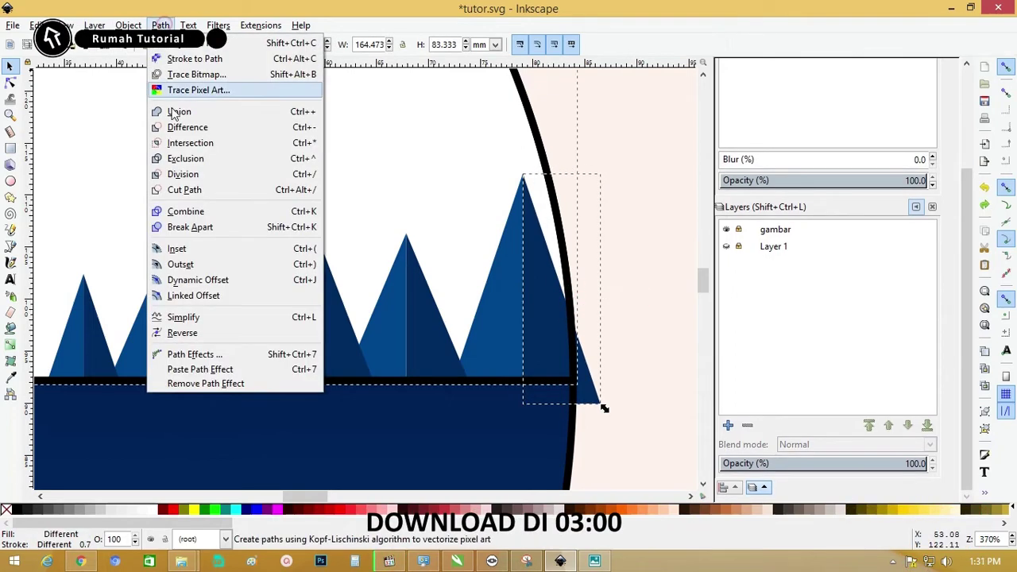
left_click(181, 127)
Raise the white top-half shape to the front and set its fill to none
left_click(619, 236)
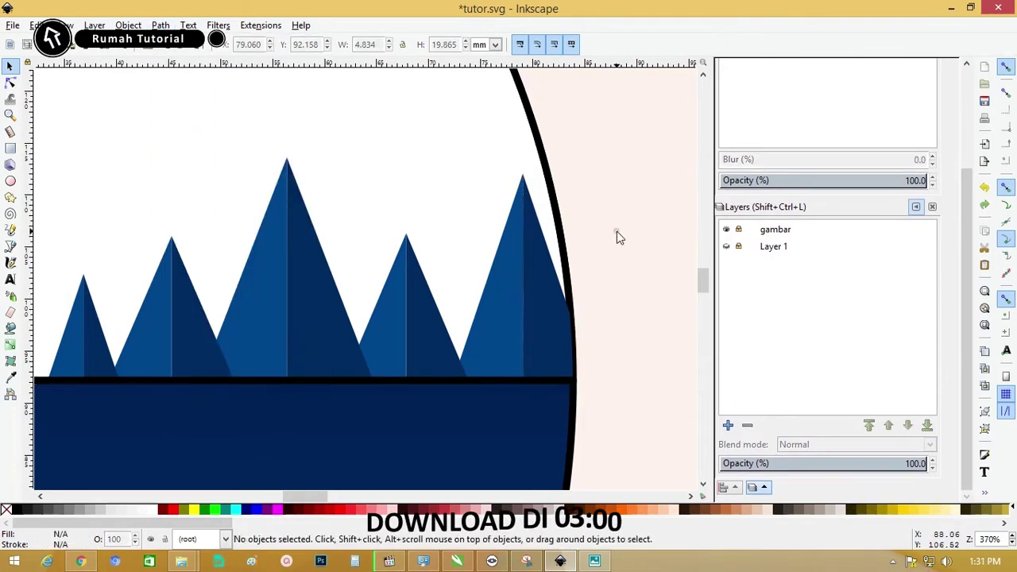
left_click(563, 252)
key("Home")
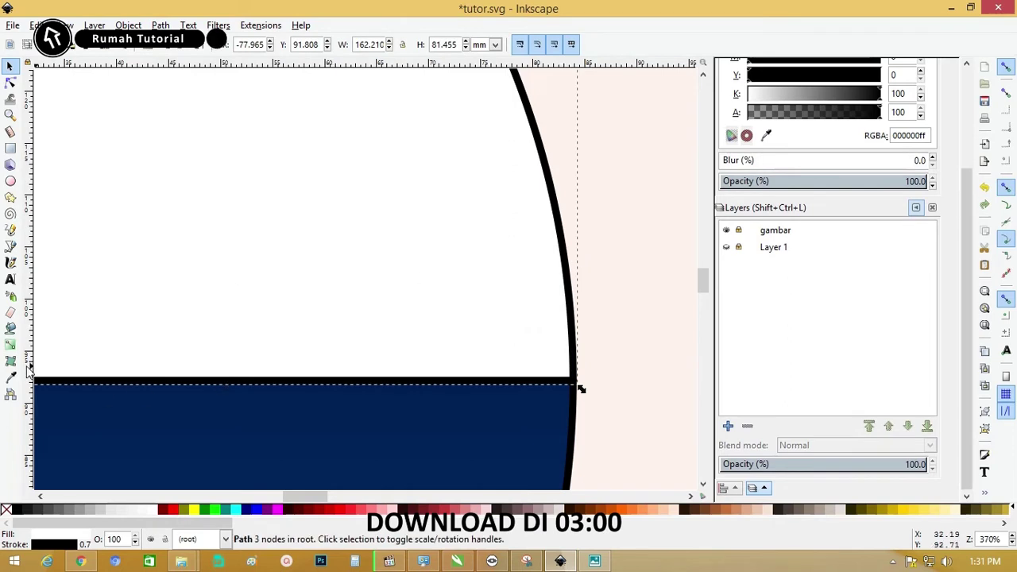
left_click(7, 509)
left_click(614, 272)
key("minus")
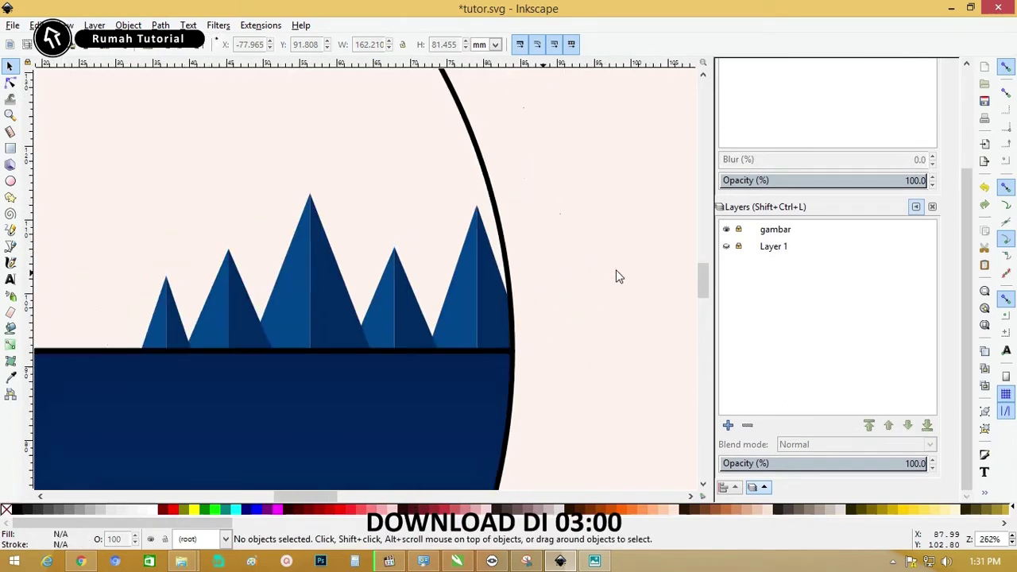
Draw a closed mountain-ridge outline across the circle's upper half
key("5")
key("z")
left_click_drag(367, 429, 47, 167)
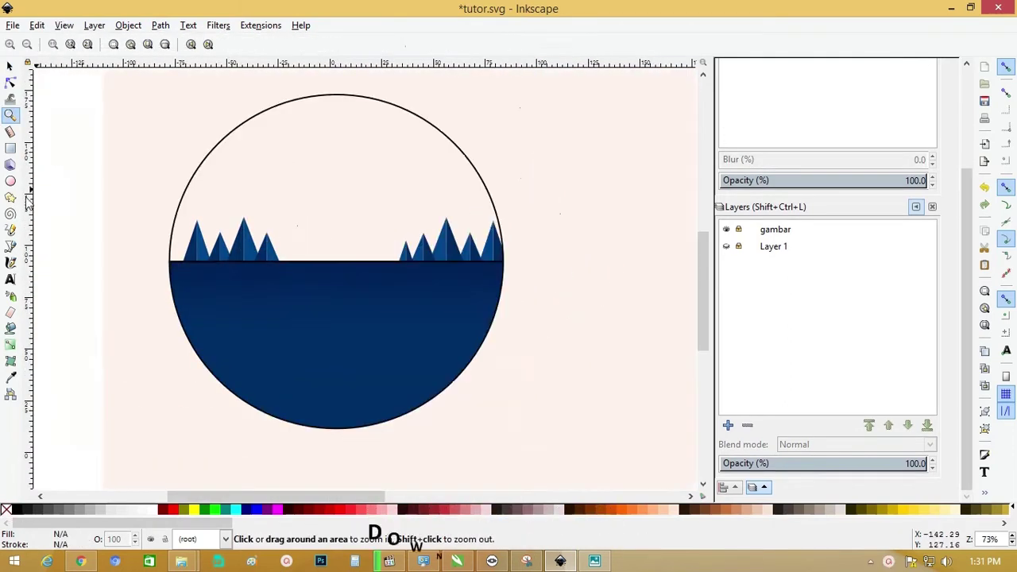
left_click(10, 244)
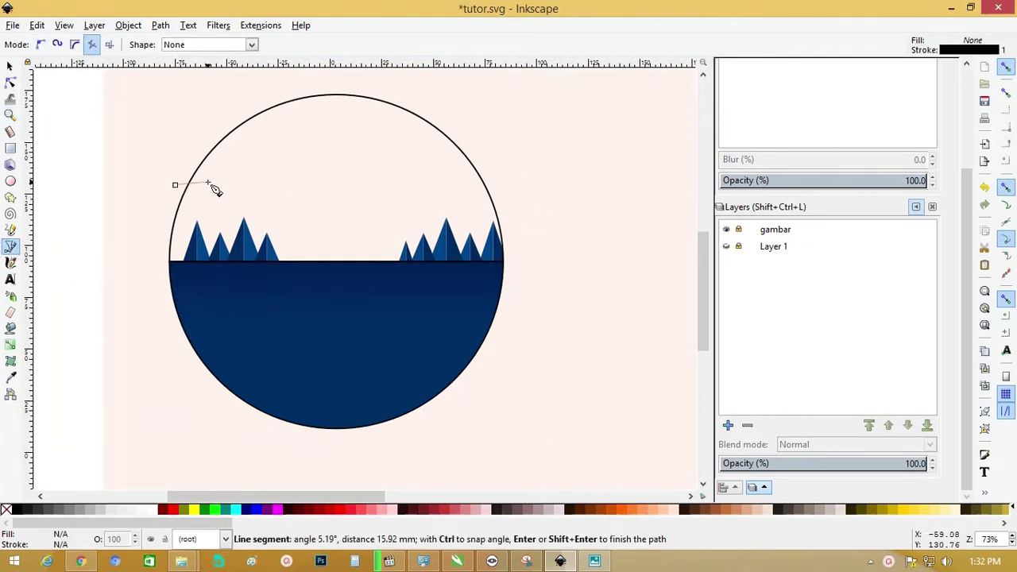
left_click(326, 234)
left_click(347, 237)
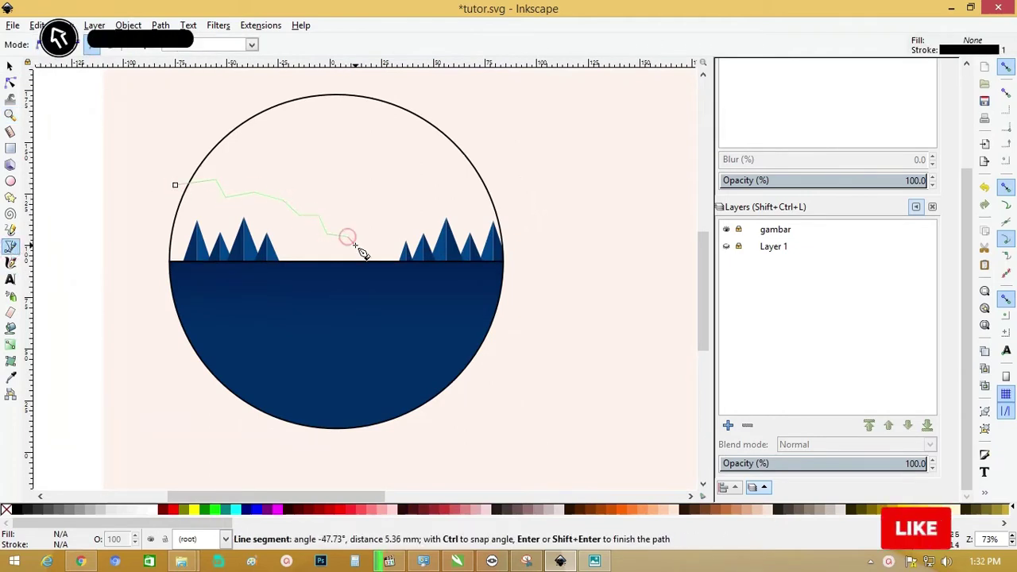
left_click(126, 307)
left_click(70, 226)
left_click(175, 185)
key("s")
key("Escape")
key("minus")
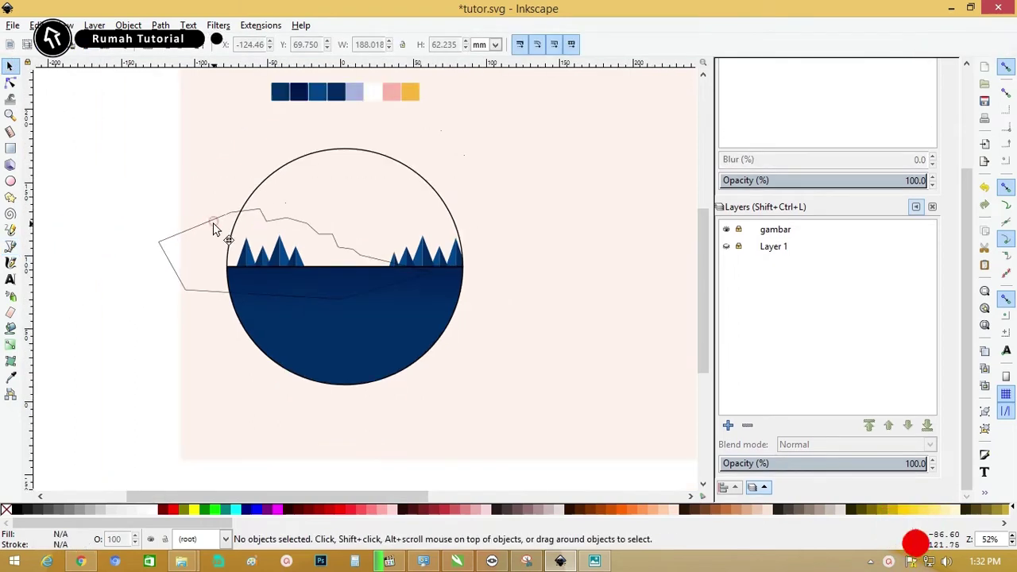
Intersect the mountain outline with the top semicircle to clip it to the circle
left_click(213, 230)
left_click(270, 168, "shift")
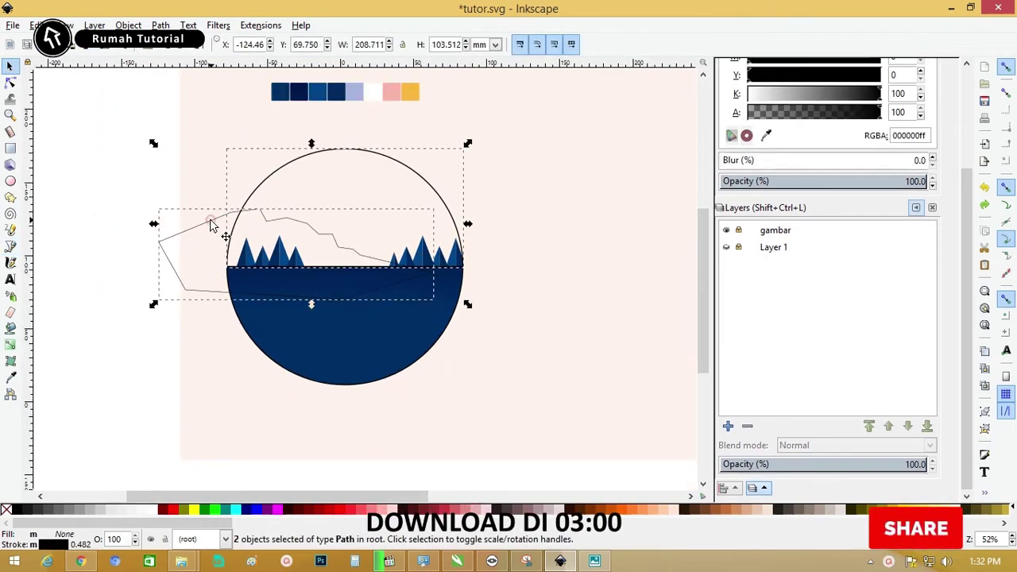
left_click(278, 163)
left_click(282, 155)
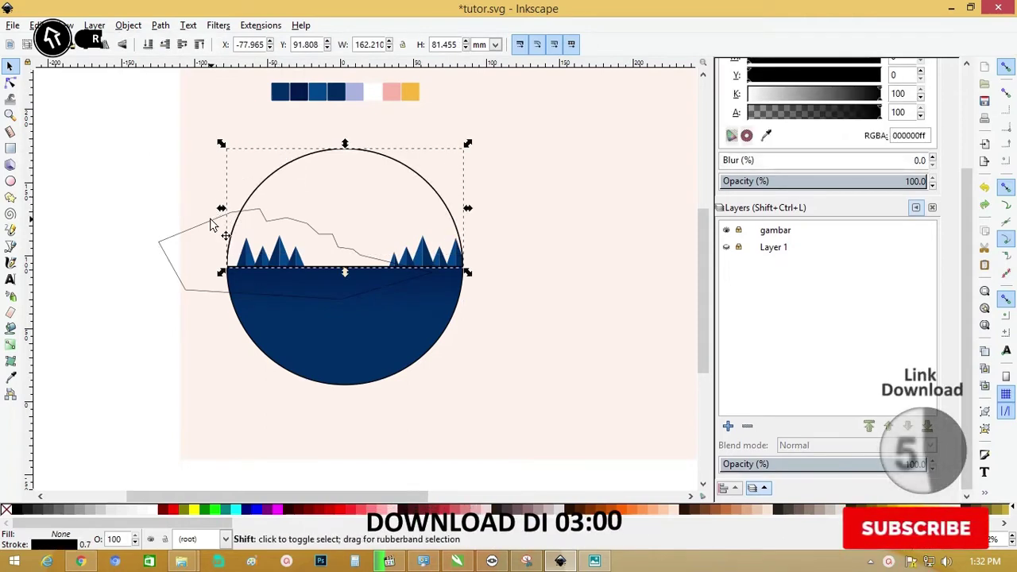
left_click(216, 222, "shift")
left_click(161, 26)
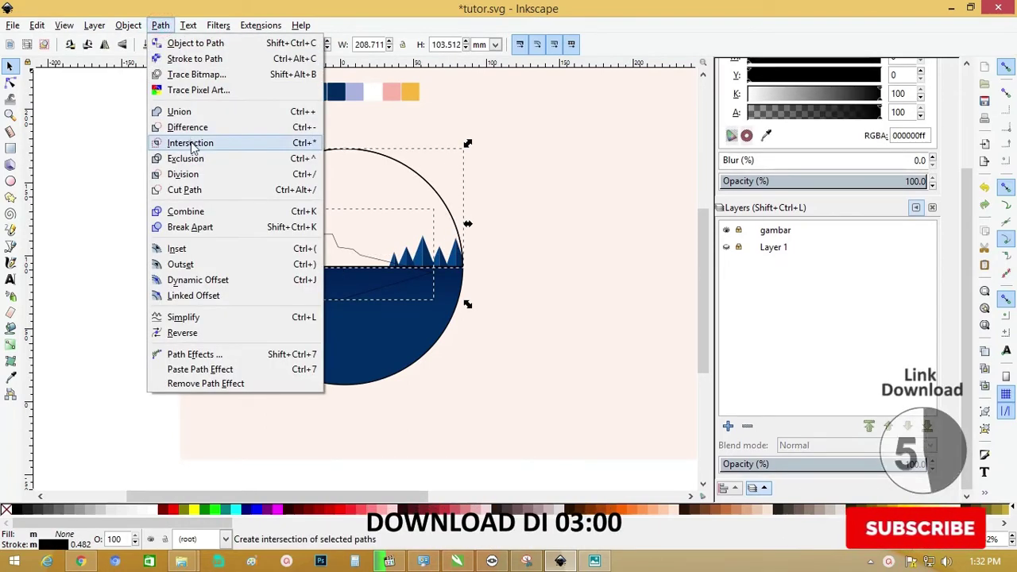
left_click(182, 141)
Fill the mountain with the lavender swatch colour and send it behind the trees
scroll(684, 258, "up", 1)
key("d")
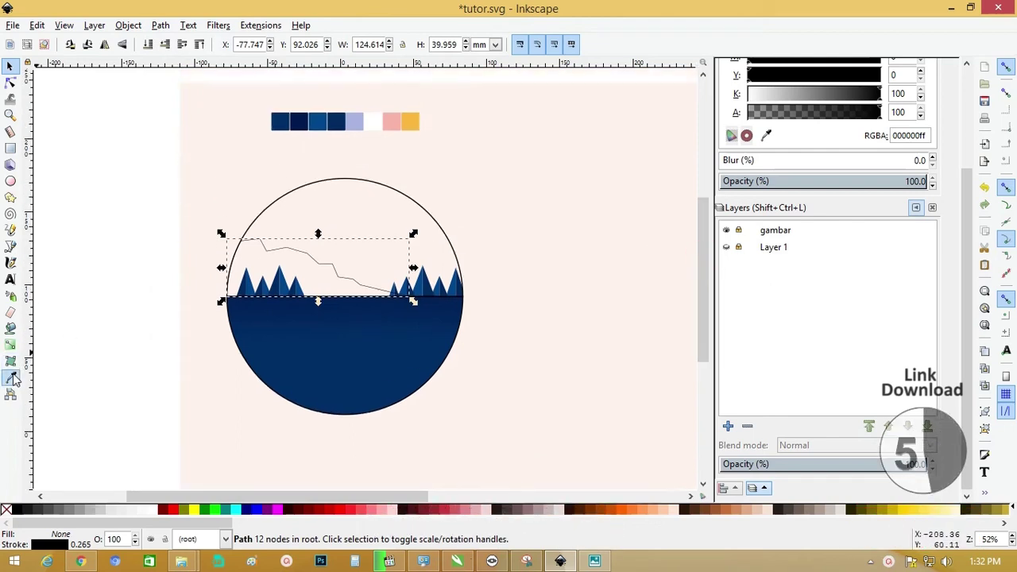
left_click(352, 123)
key("s")
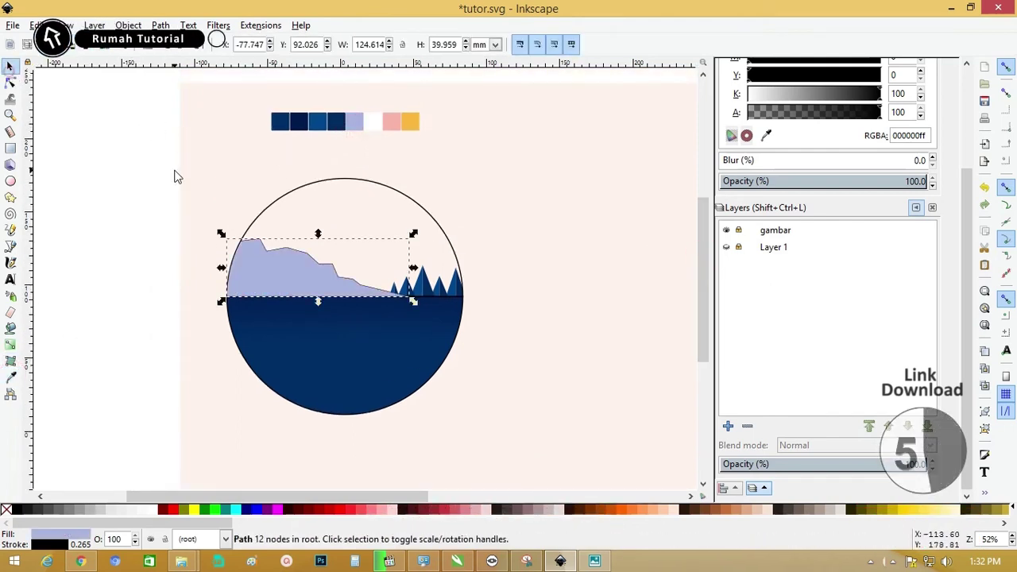
key("Page_Down")
Remove the lavender mountain's outline stroke
key("z")
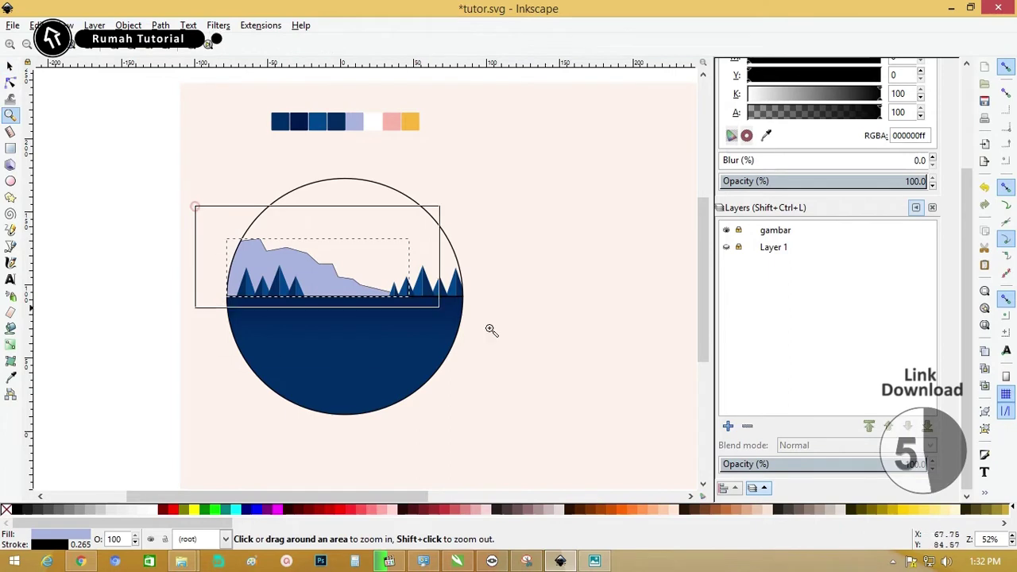
left_click_drag(491, 329, 499, 359)
left_click(11, 68)
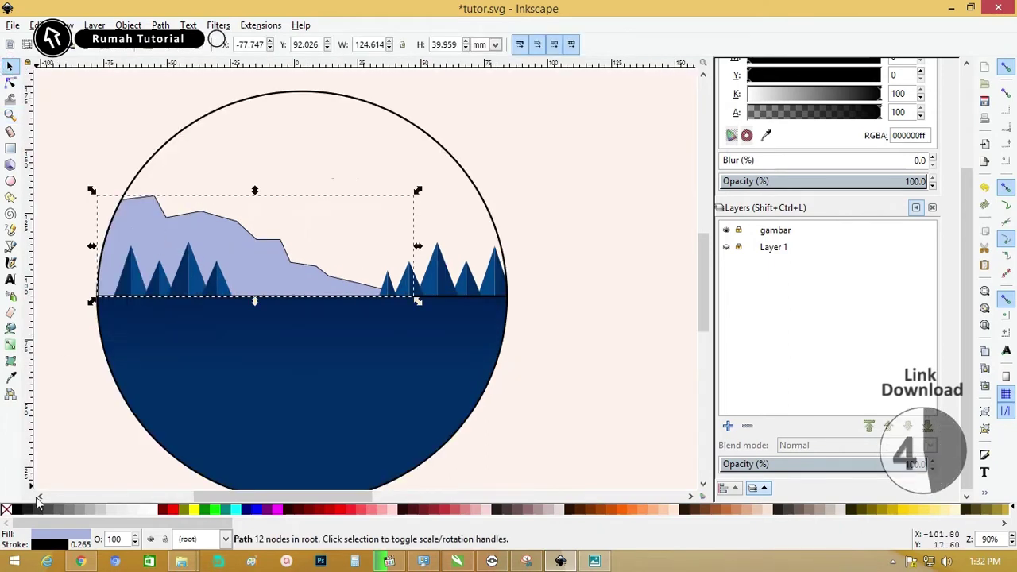
right_click(6, 513)
left_click(45, 443)
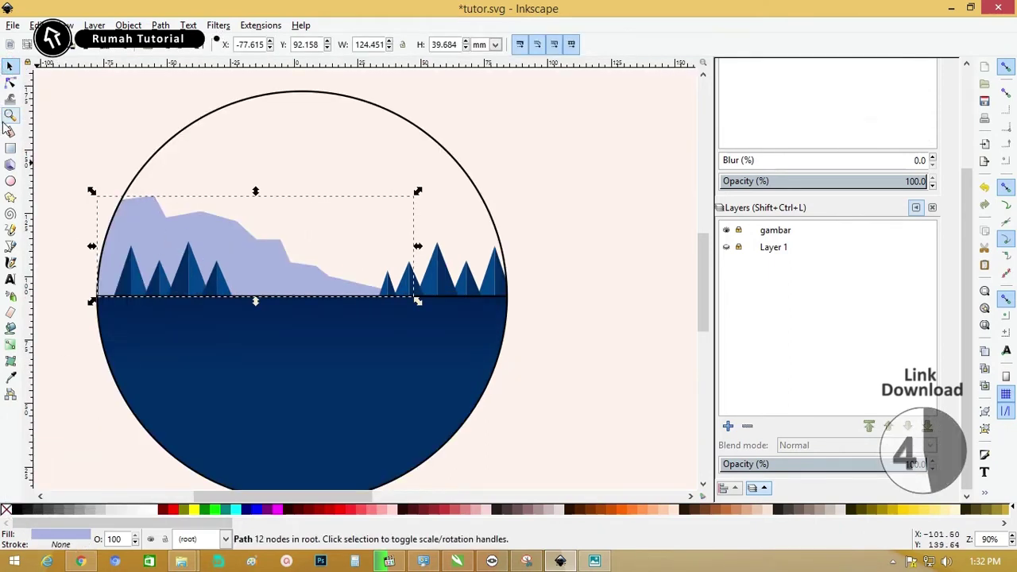
Draw a zigzag line across the lavender mountain from its left edge to below the right trees
left_click(11, 246)
left_click(103, 216)
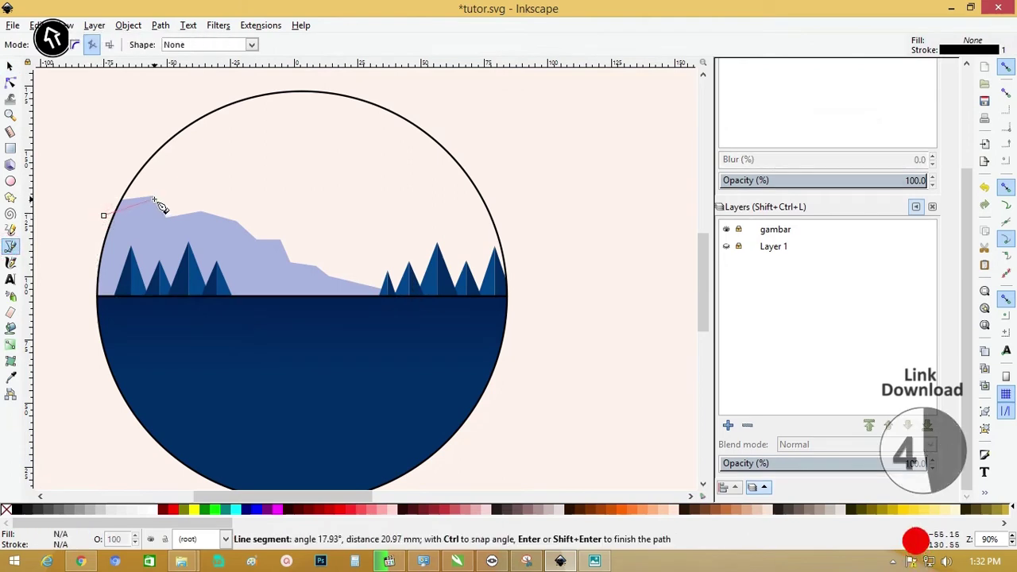
left_click(151, 200)
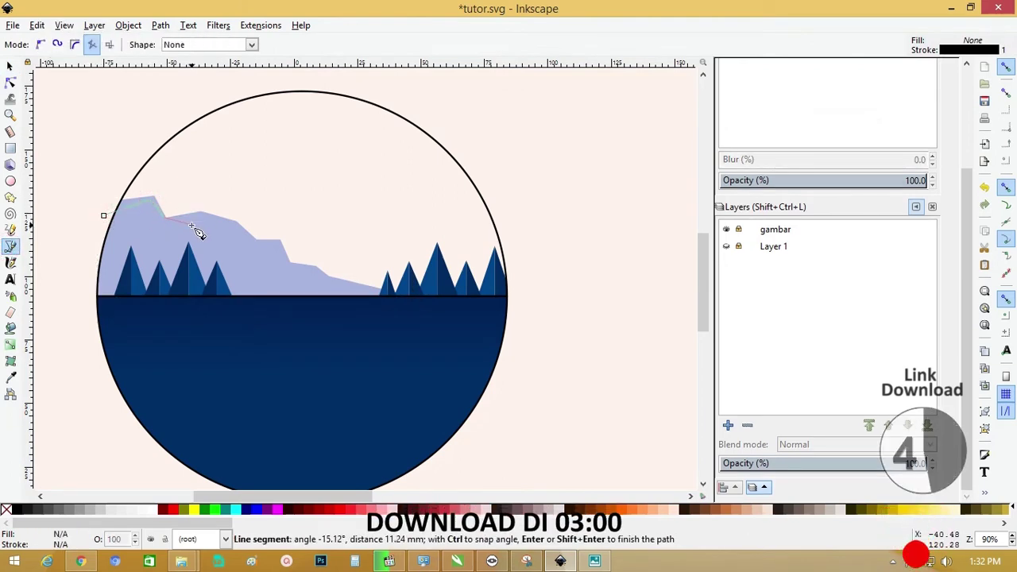
left_click(199, 215)
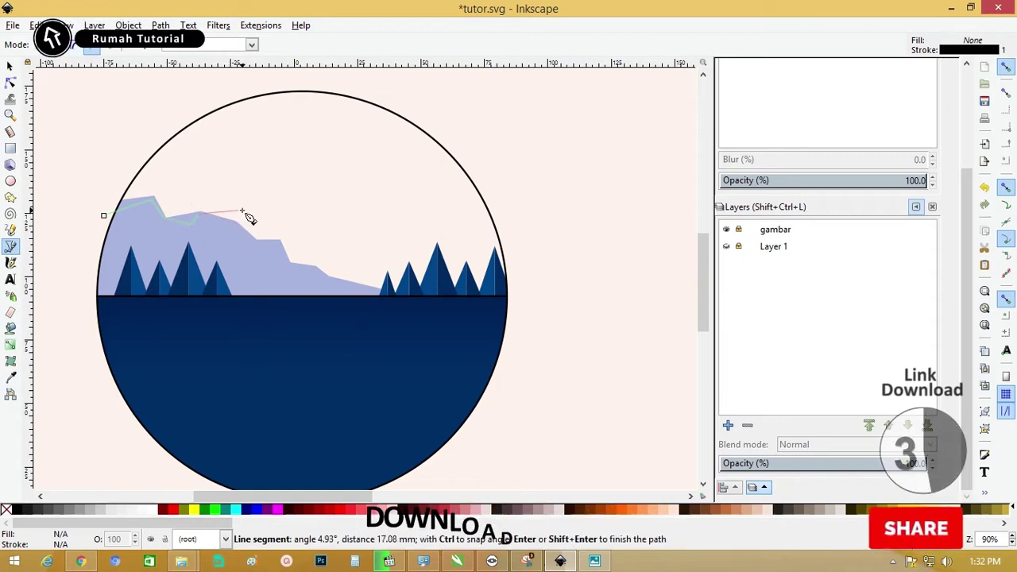
left_click(240, 212)
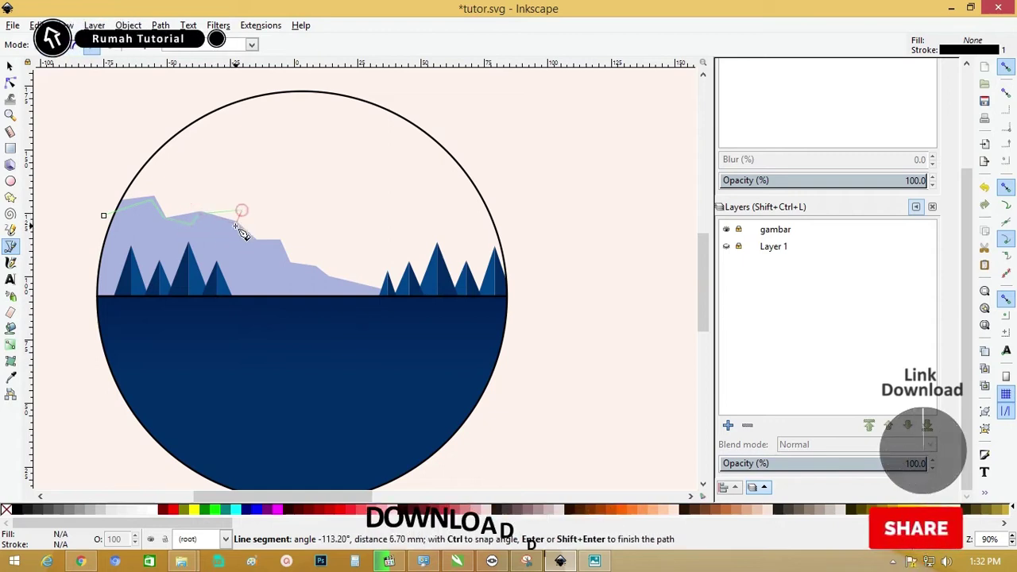
left_click(278, 242)
left_click(283, 261)
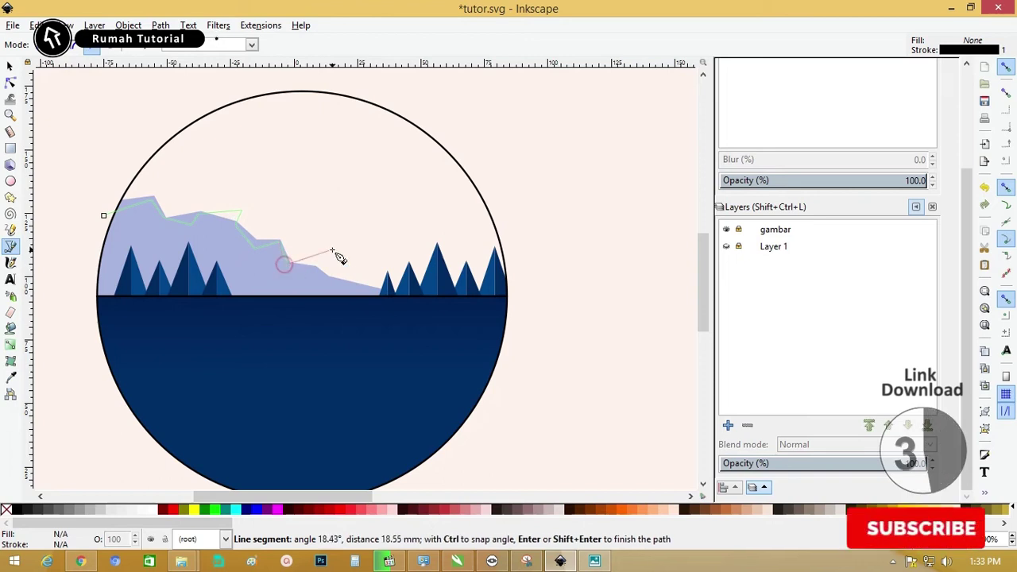
left_click(330, 251)
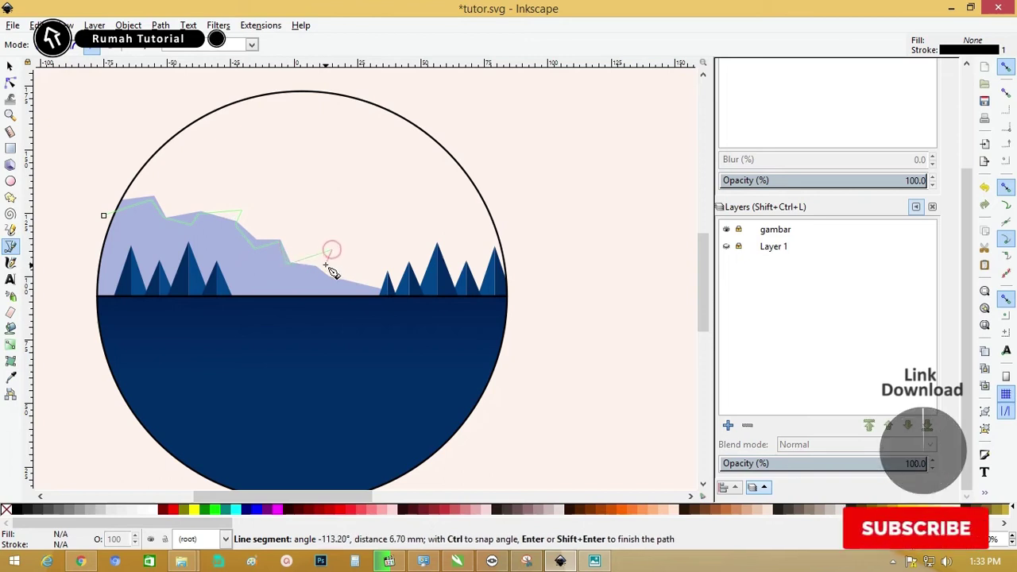
double_click(433, 322)
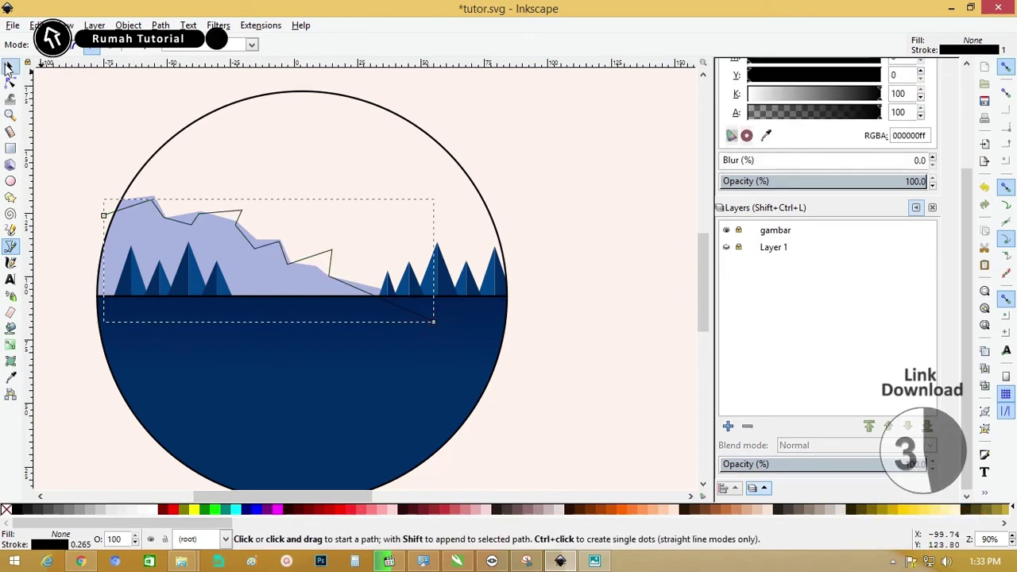
Cut the mountain into pieces along the zigzag with Path > Cut Path
left_click(9, 67)
left_click(102, 291, "shift")
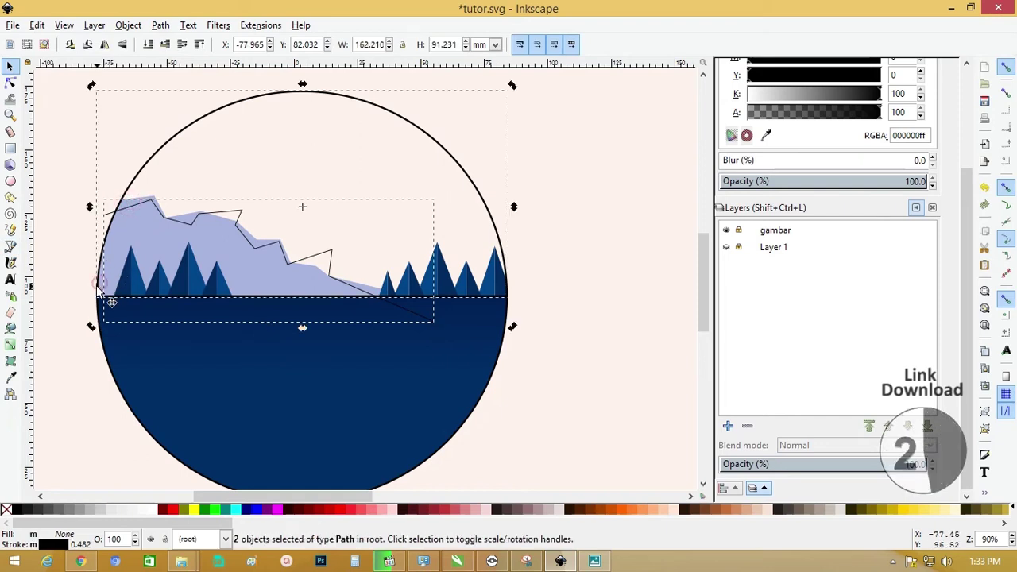
left_click(119, 221, "shift")
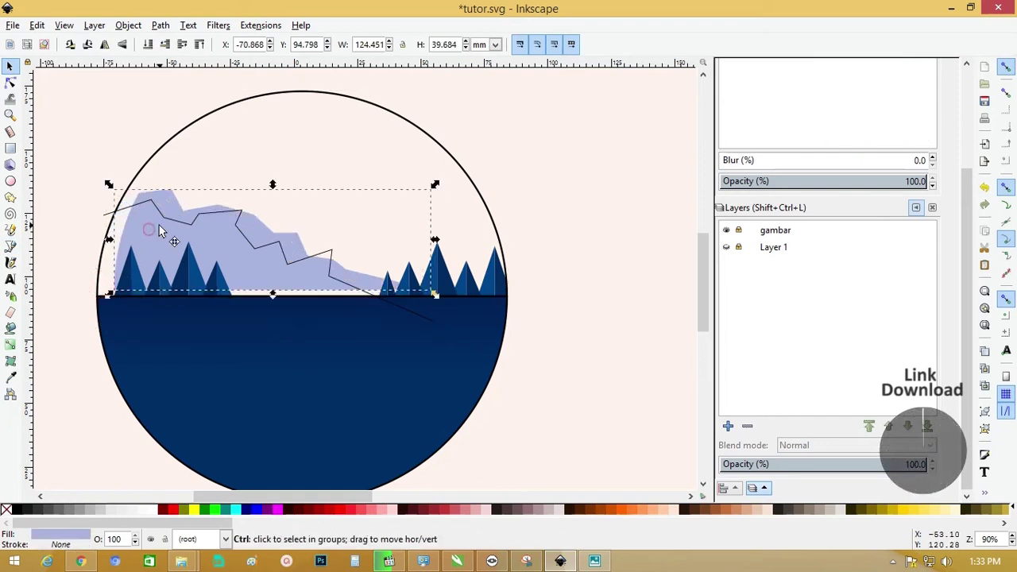
left_click(161, 24)
left_click(183, 189)
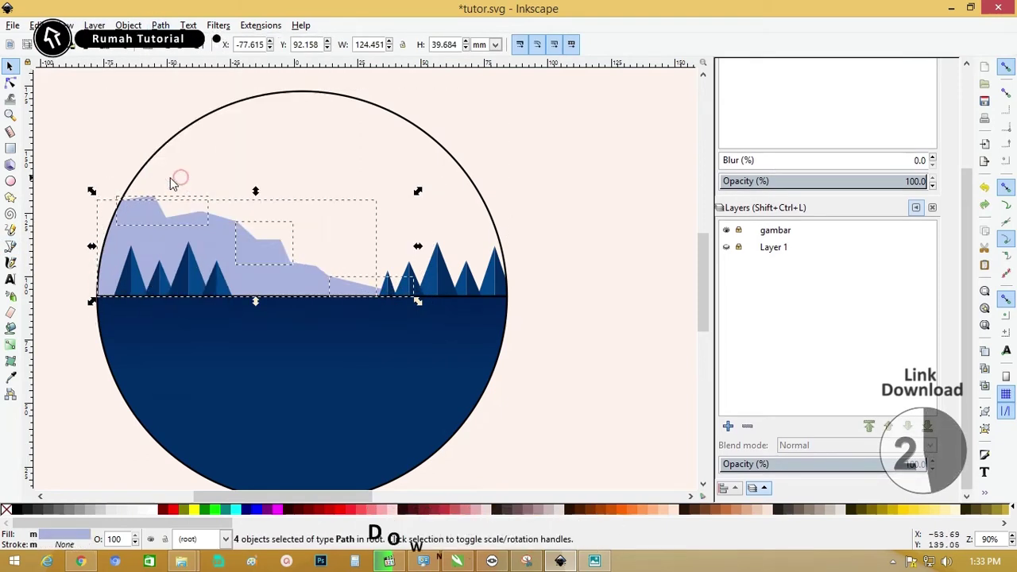
key("Escape")
Fill the cut-off mountain pieces with a lighter lavender sampled from the canvas
key("z")
key("s")
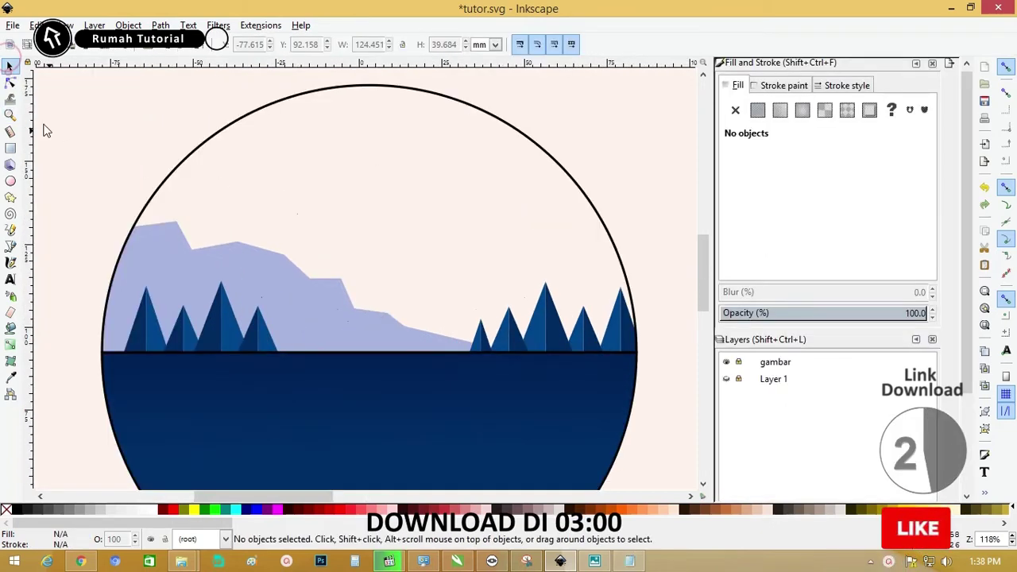
left_click_drag(45, 127, 552, 397)
left_click(10, 377)
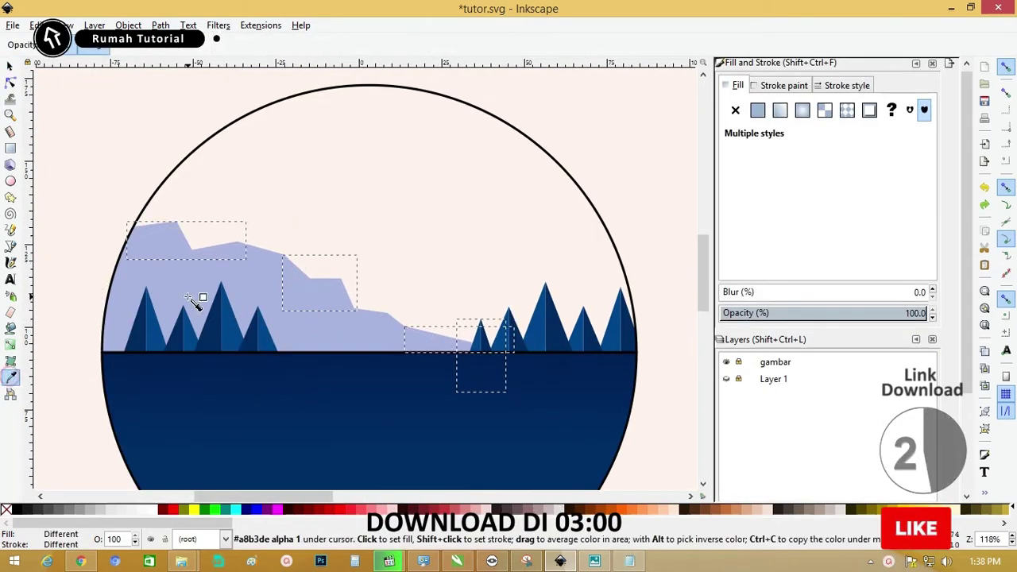
left_click(198, 298)
type("e9e3f3ff")
key("Return")
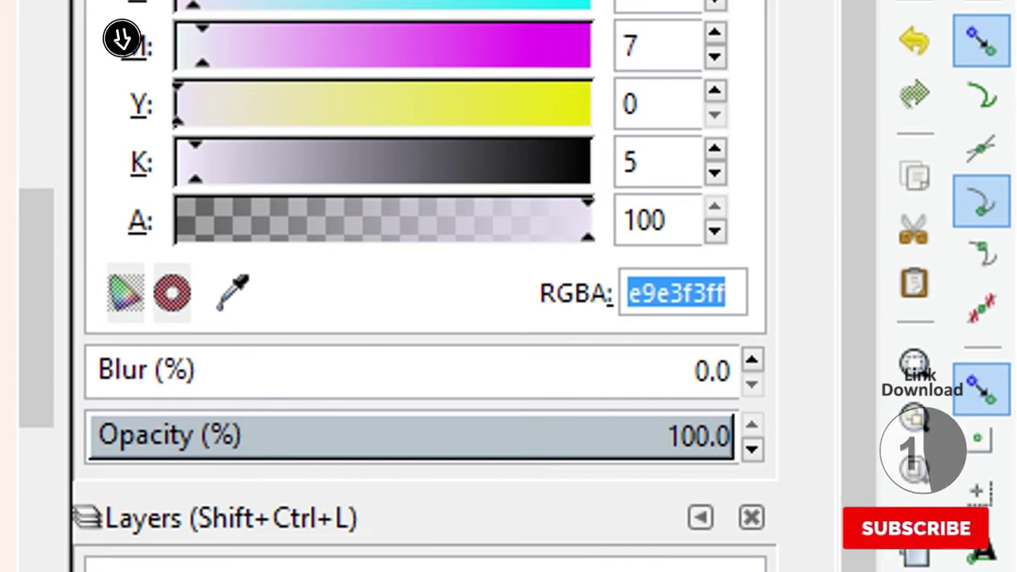
key("Escape")
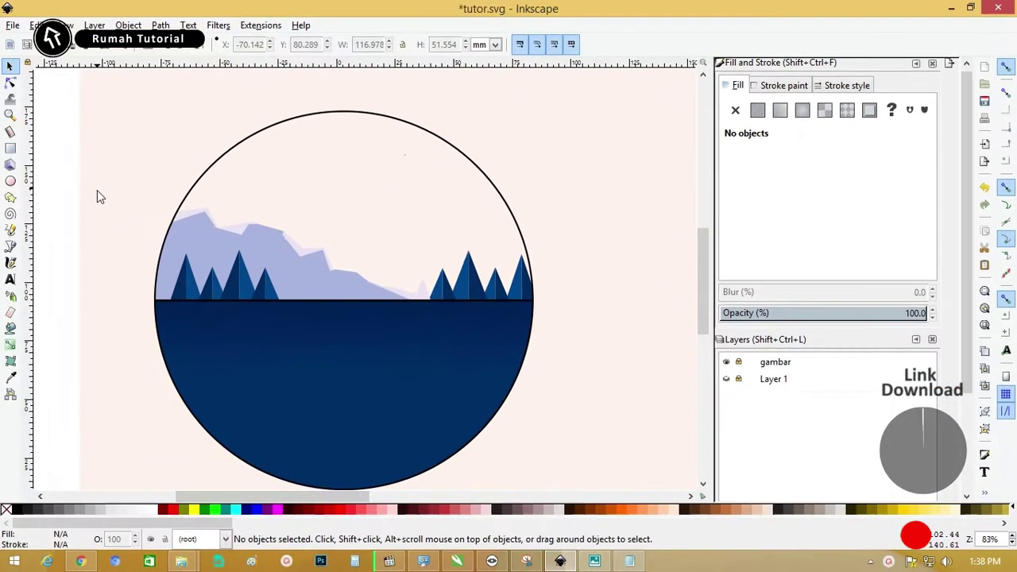
Group the mountains with the pine trees, shift the group right and raise it
left_click_drag(97, 196, 462, 375)
key("ctrl+g")
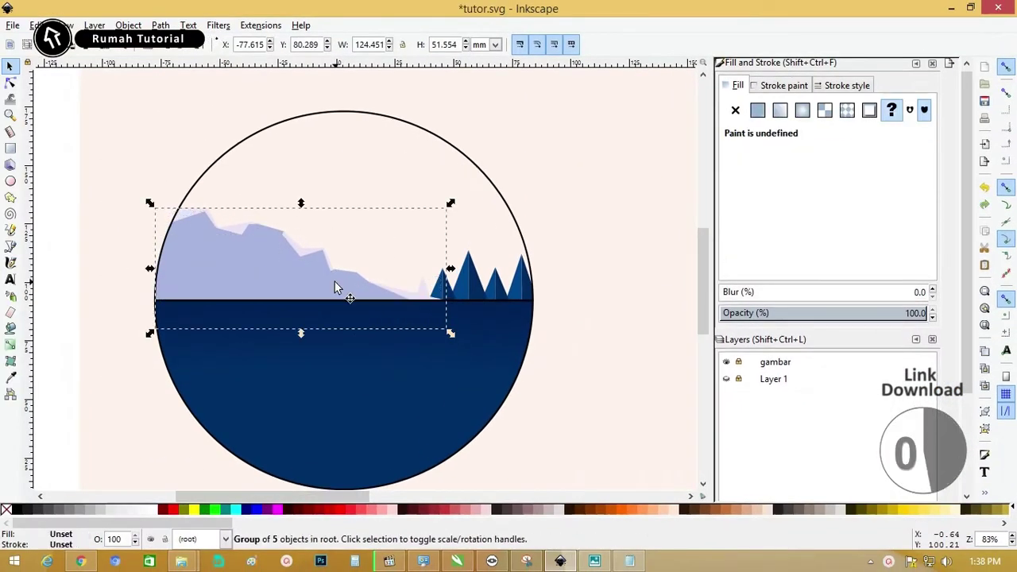
left_click_drag(301, 263, 409, 263)
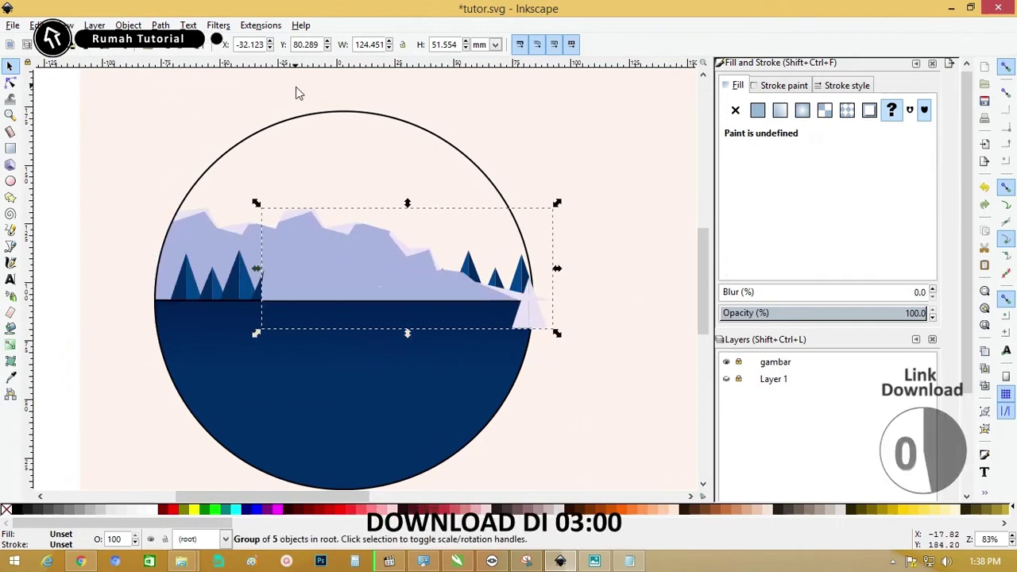
key("Page_Up")
key("Page_Up")
Zoom in on the mountain scene and select the right-hand mountain group
left_click(602, 213)
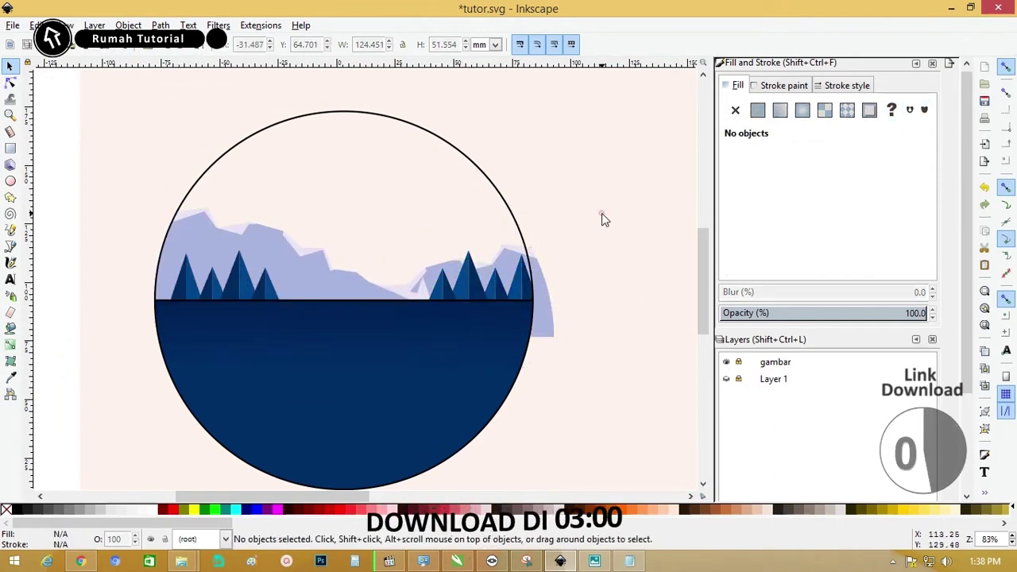
key("z")
left_click_drag(141, 141, 488, 303)
key("s")
left_click(130, 263)
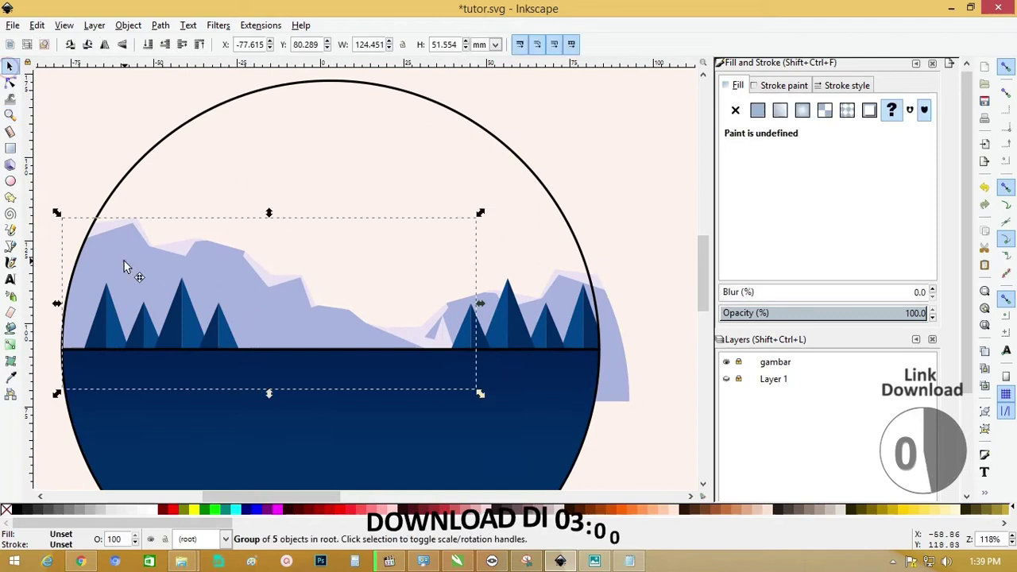
right_click(125, 248)
left_click(617, 329)
left_click(608, 340)
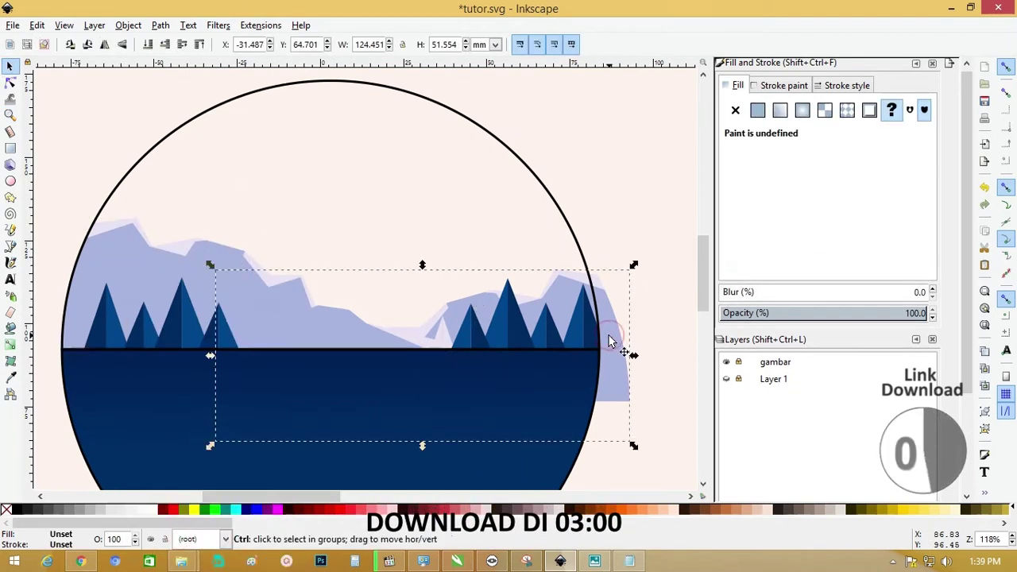
key("Escape")
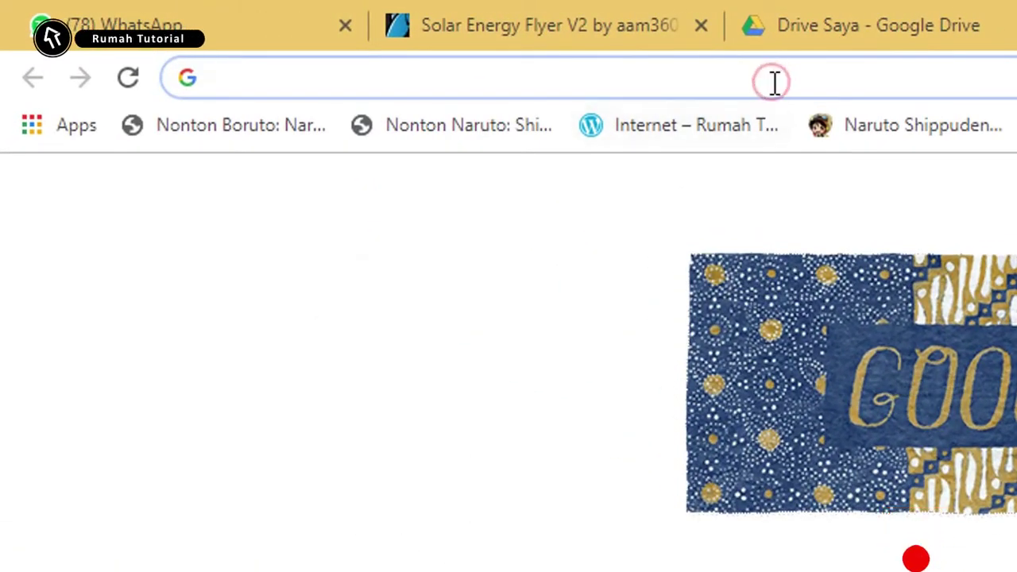
Load the short link gg.gg/gunung in the browser and select the resulting page address
type("http://gg.gg/gunung")
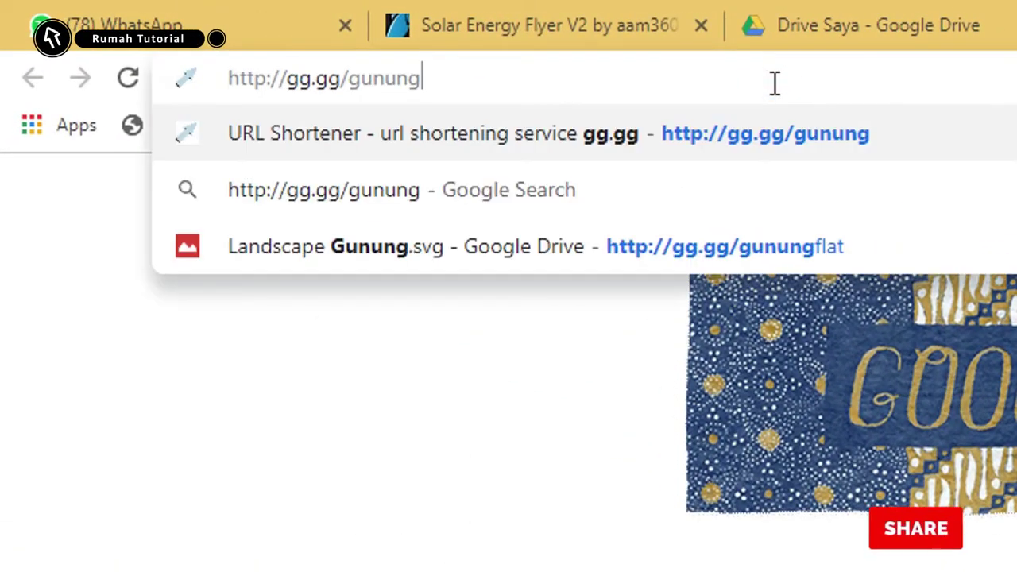
key("Return")
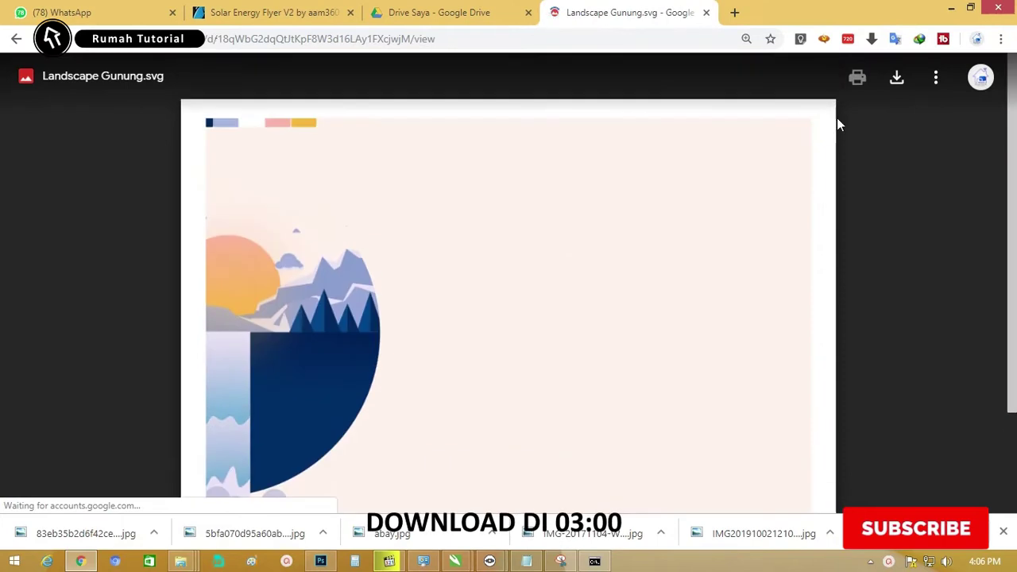
left_click(504, 40)
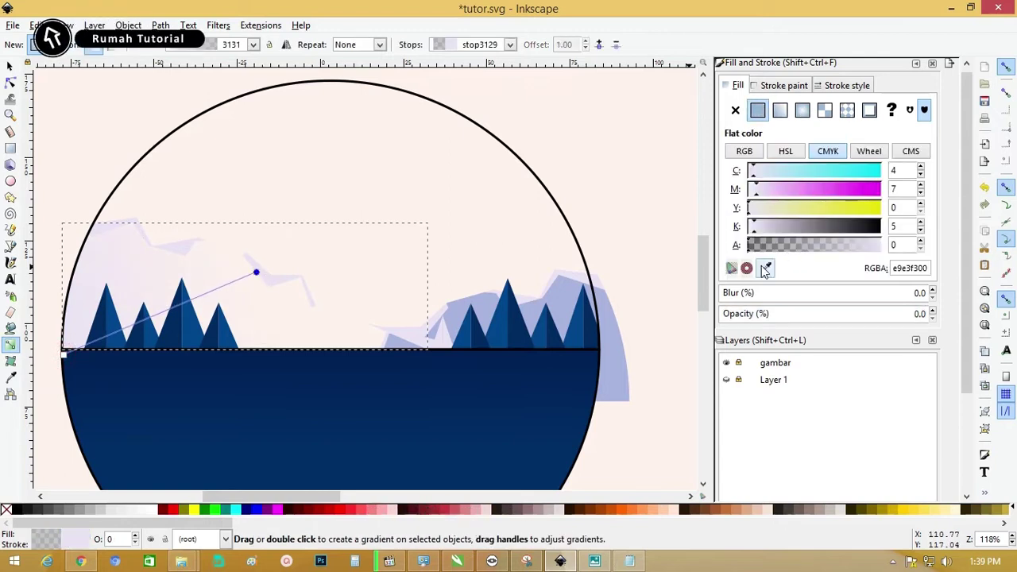
Set the left mountain gradient's start stop to a muted blue (6e8bc0) using the CMYK sliders
left_click(764, 269)
left_click(612, 344)
left_click(66, 357)
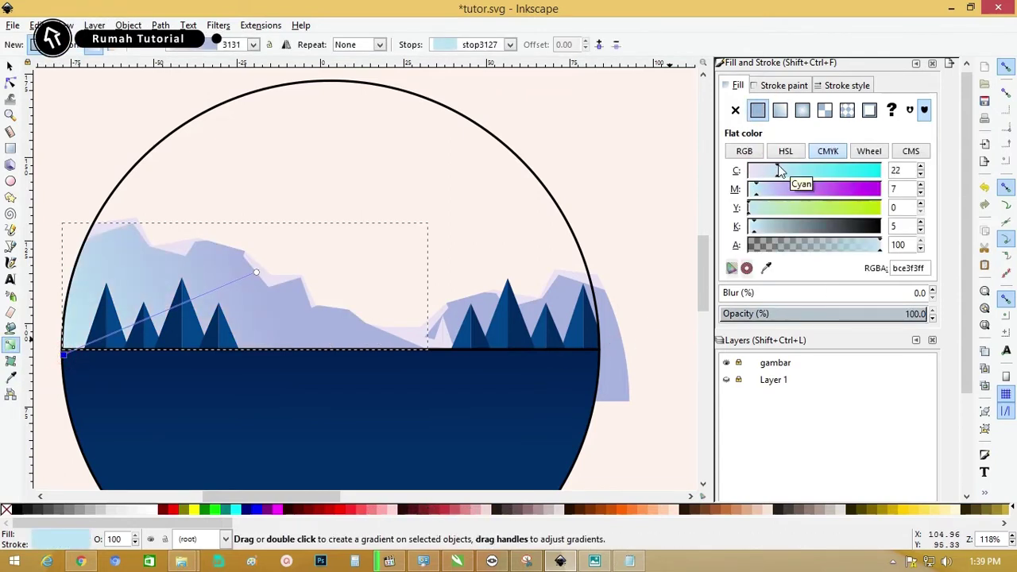
left_click_drag(800, 170, 783, 170)
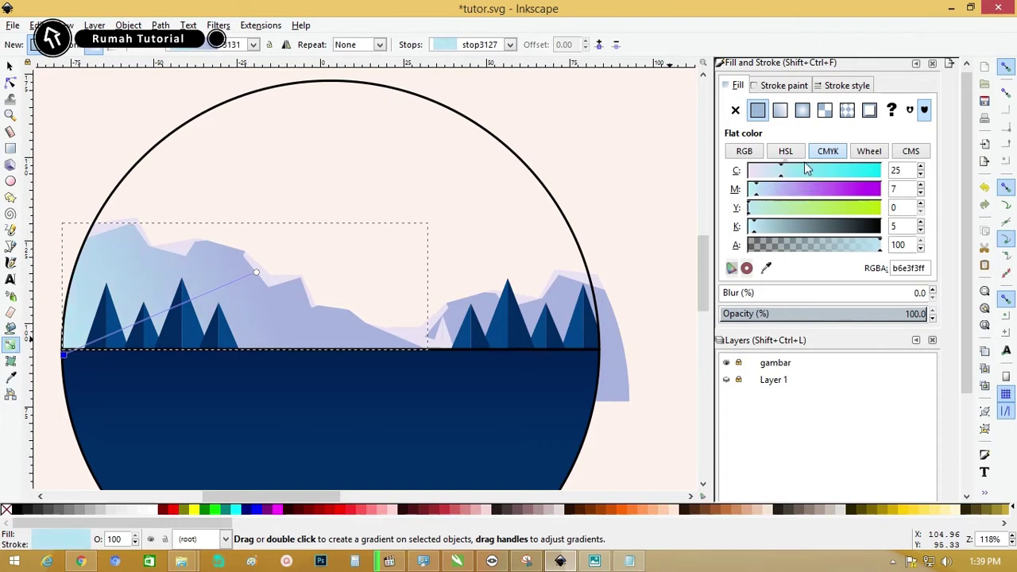
left_click(767, 188)
left_click(754, 221)
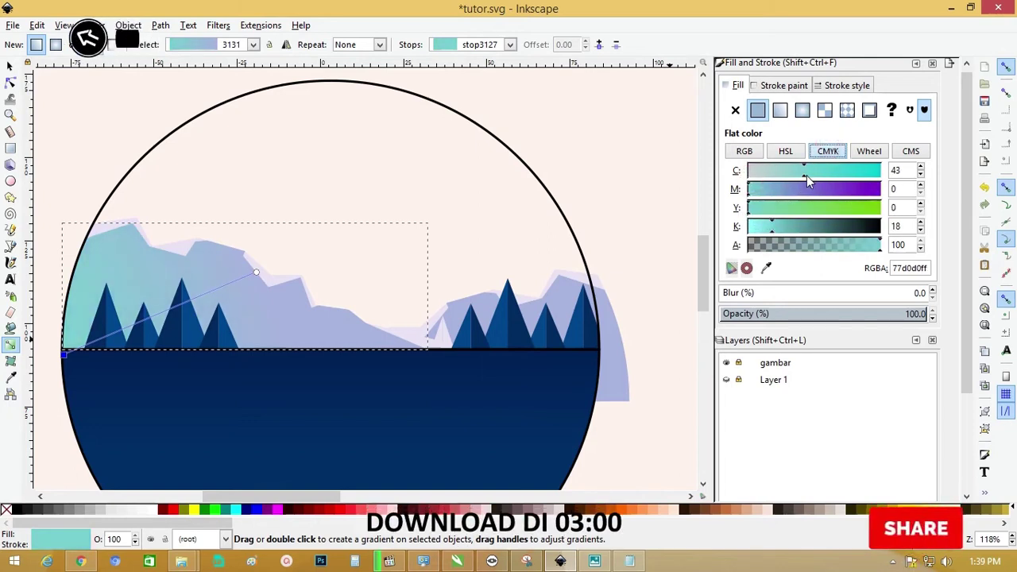
left_click_drag(757, 188, 785, 189)
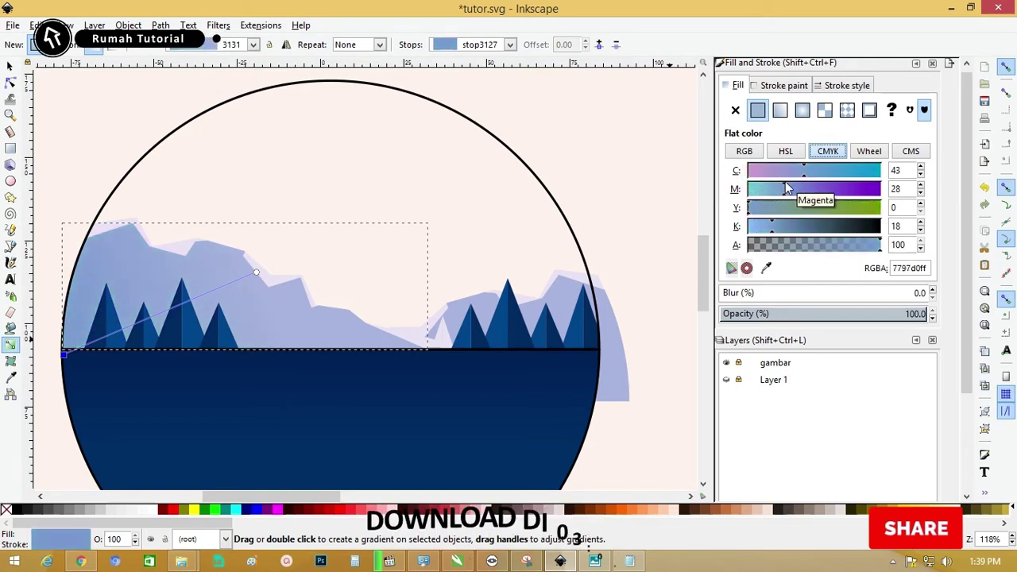
left_click(784, 226)
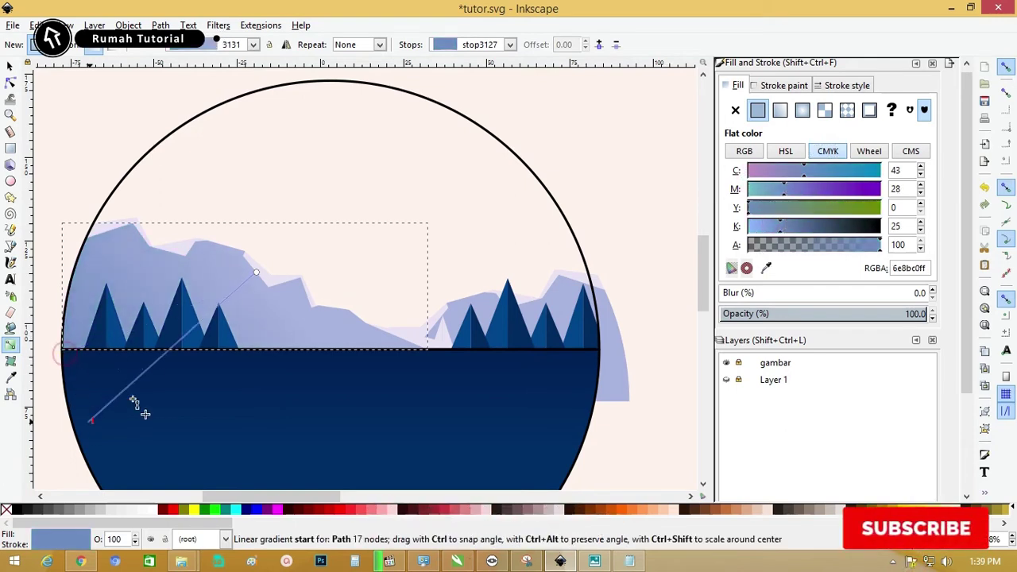
Move the gradient's start handle up near the horizon and deselect
mouse_move(133, 402)
left_mouse_down()
mouse_move(225, 360)
mouse_move(226, 369)
left_mouse_up()
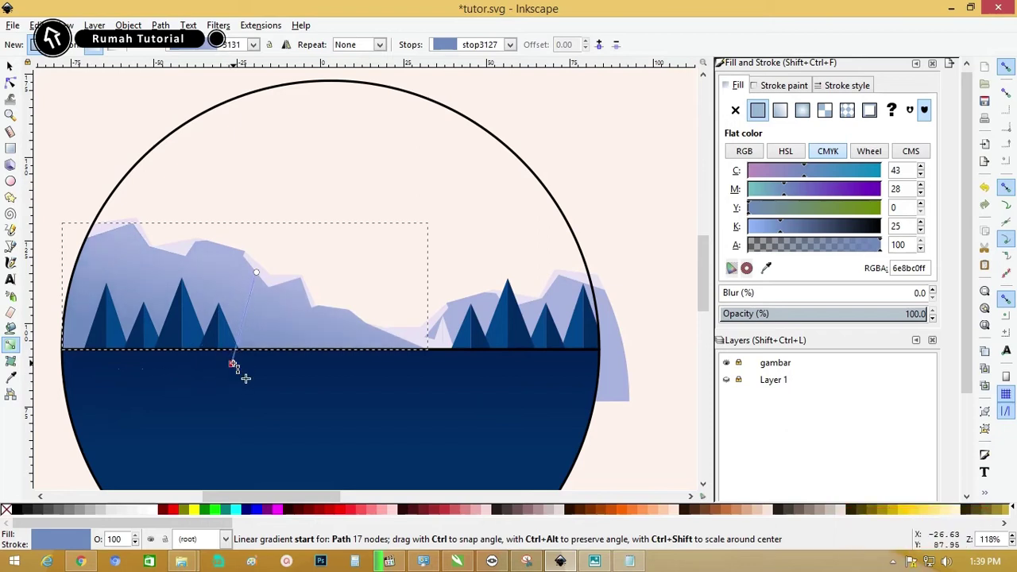
left_click(9, 66)
left_click(55, 88)
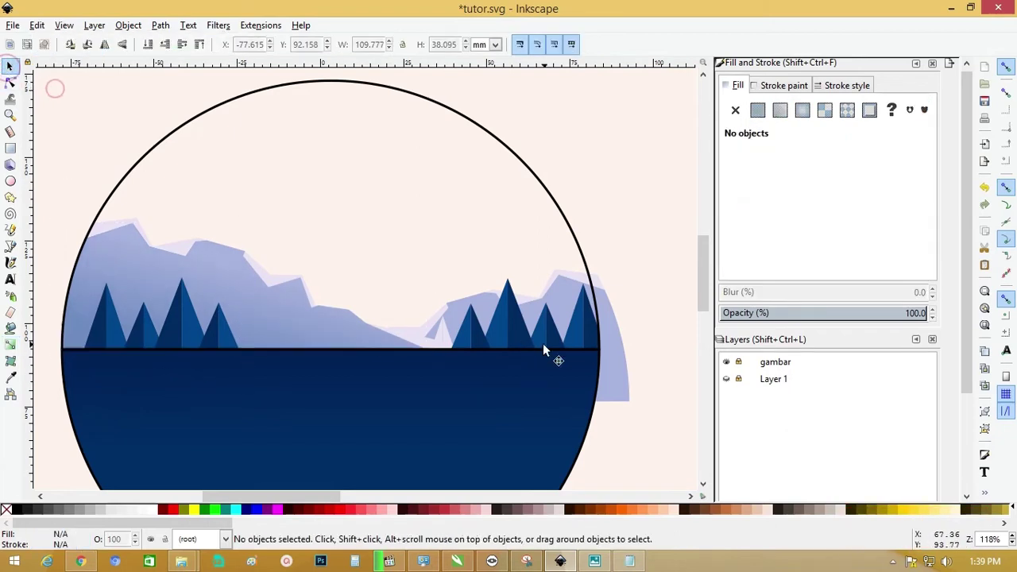
Fill the right mountain with the left mountain's lavender, then zoom in on the right side
left_click(302, 321)
left_click(620, 346)
left_click(11, 376)
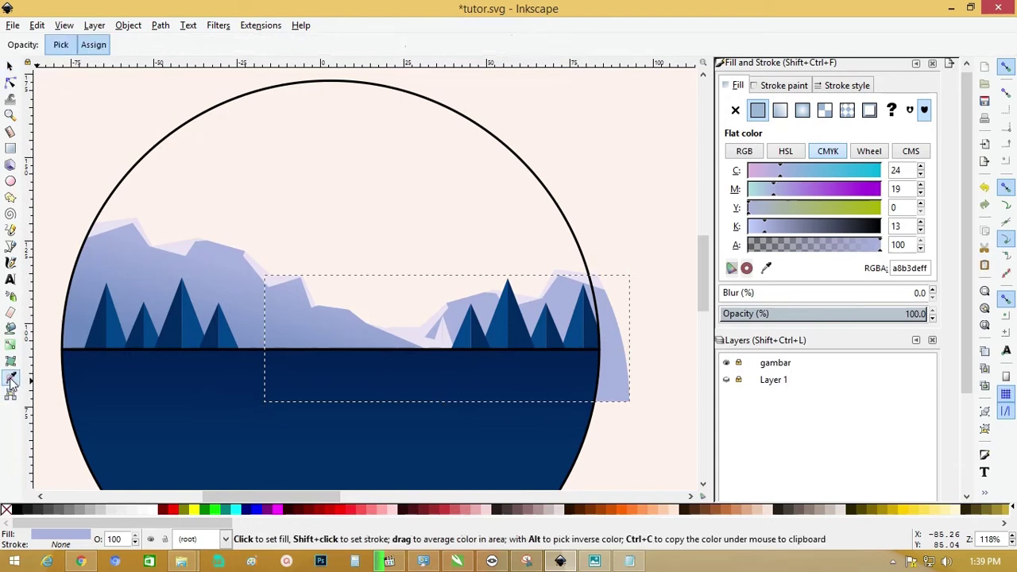
left_click(225, 289)
left_click(10, 67)
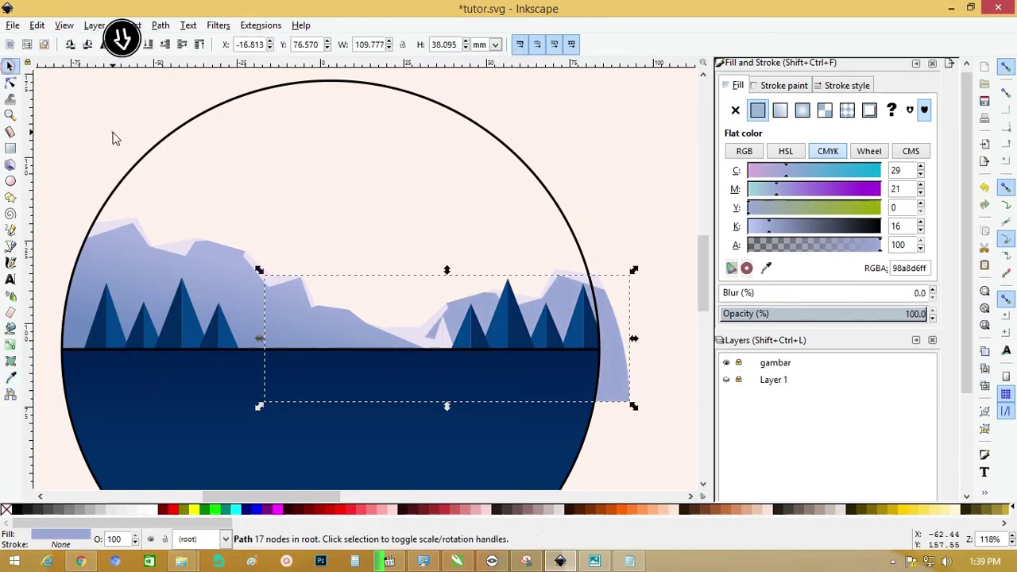
left_click(111, 127)
key("minus")
key("minus")
key("z")
left_click_drag(261, 193, 551, 395)
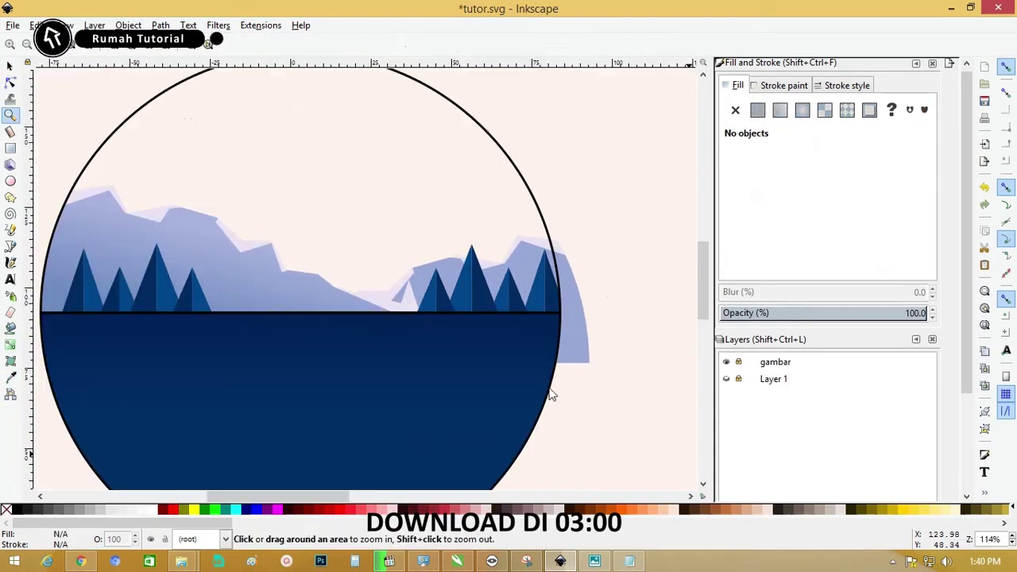
Draw a closed jagged peak outline with the Pen tool behind the right pines
key("b")
left_click(570, 191)
left_click(506, 183)
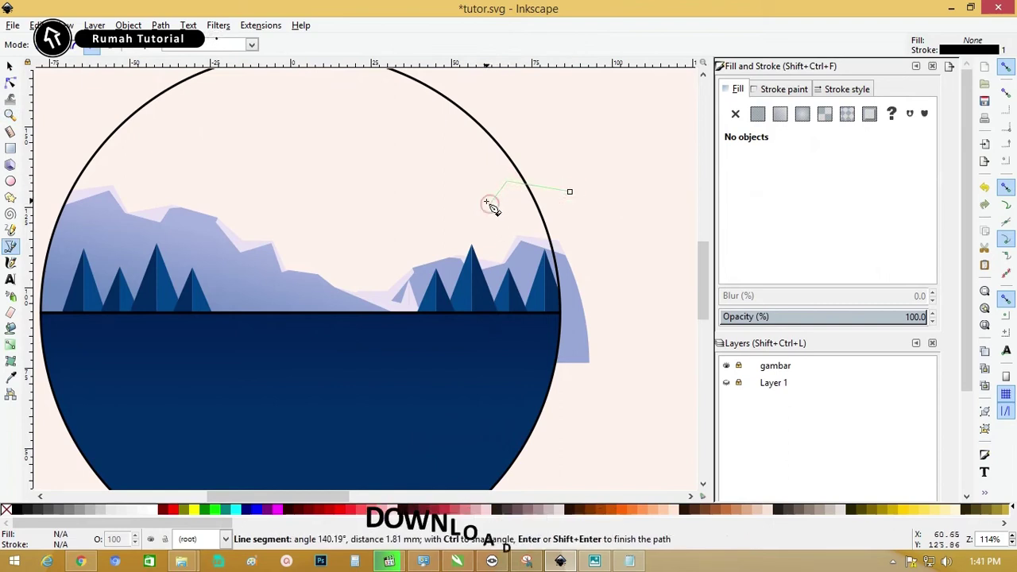
left_click(490, 202)
left_click(469, 194)
left_click(452, 219)
left_click(399, 243)
left_click(396, 253)
left_click(369, 266)
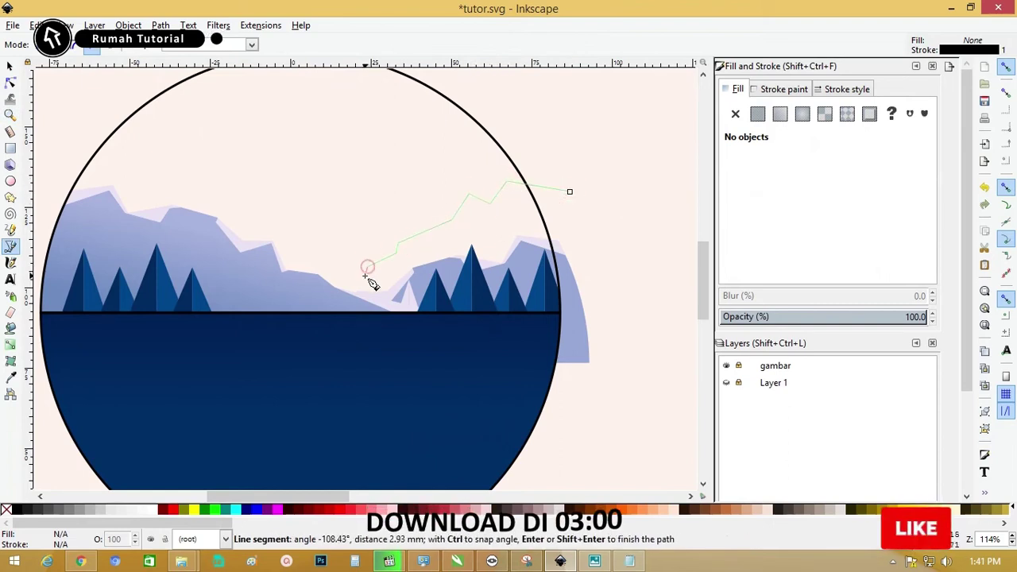
left_click(360, 283)
left_click(270, 294)
left_click(288, 370)
left_click(658, 415)
left_click(648, 268)
left_click(570, 191)
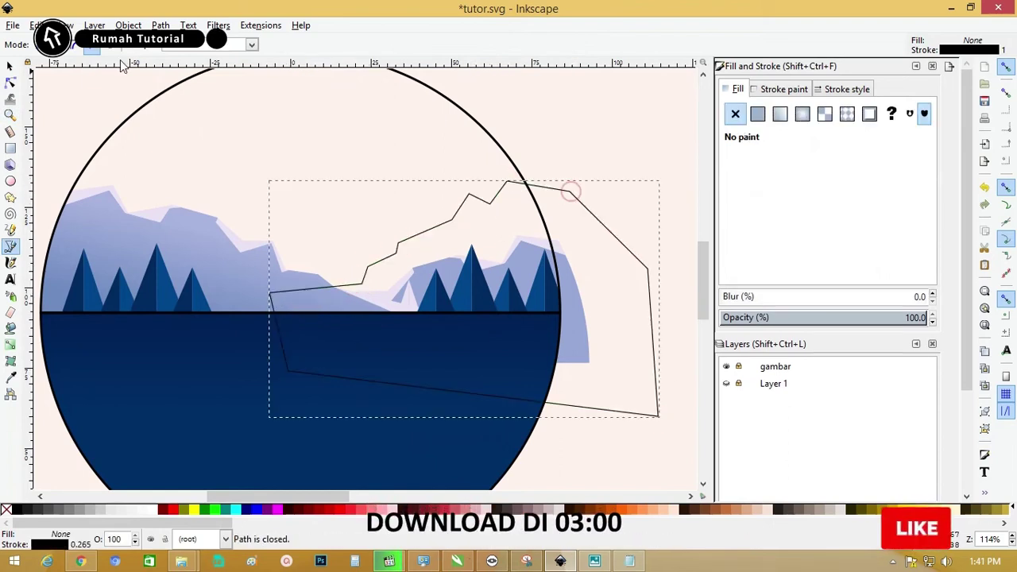
Intersect the peak with the sky, fill it lavender (97a8d5) and lower it behind the pines
key("s")
left_click(517, 215, "shift")
left_click(161, 26)
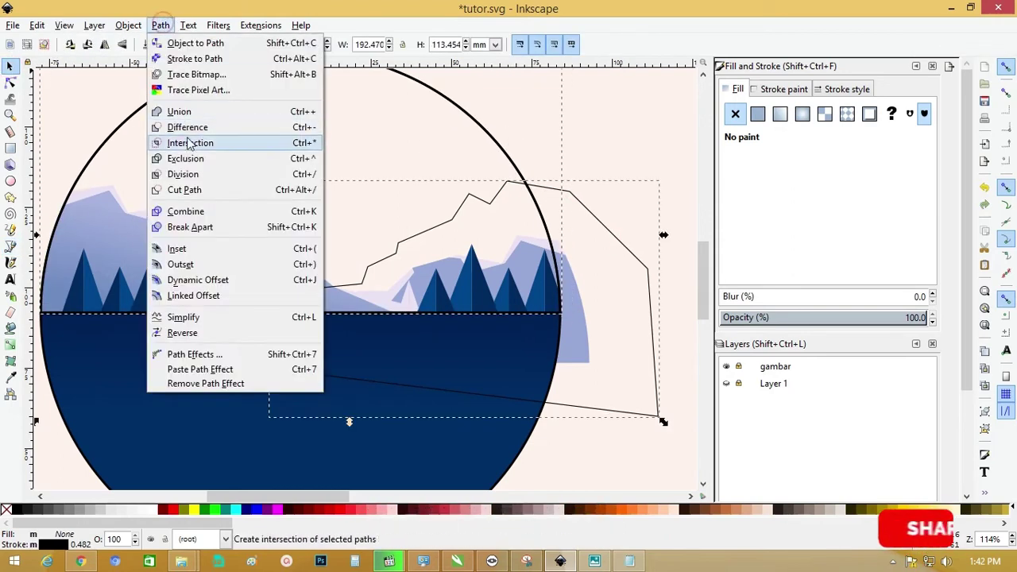
left_click(188, 141)
left_click(11, 362)
left_click(243, 268)
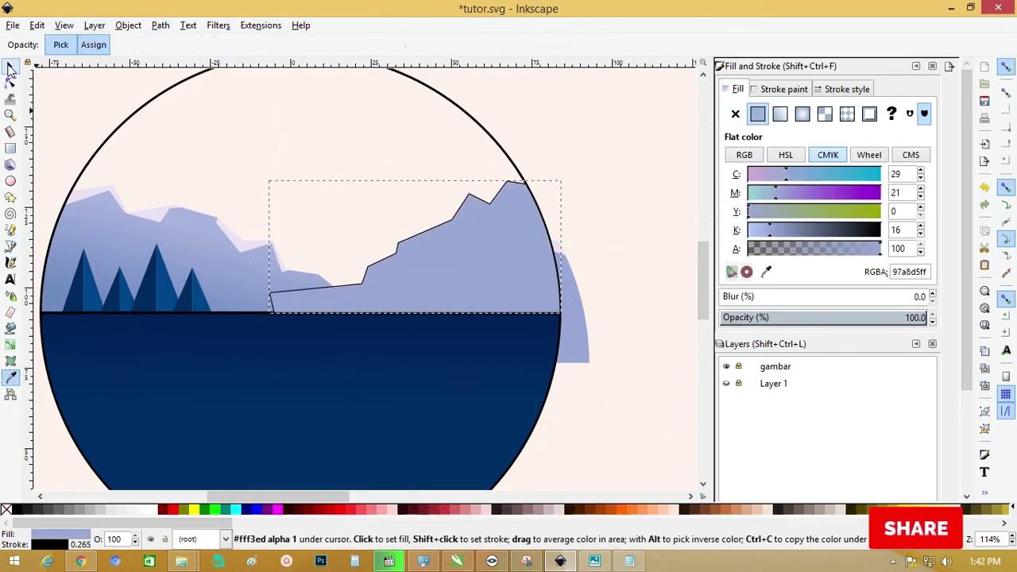
left_click(10, 65)
key("Page_Down")
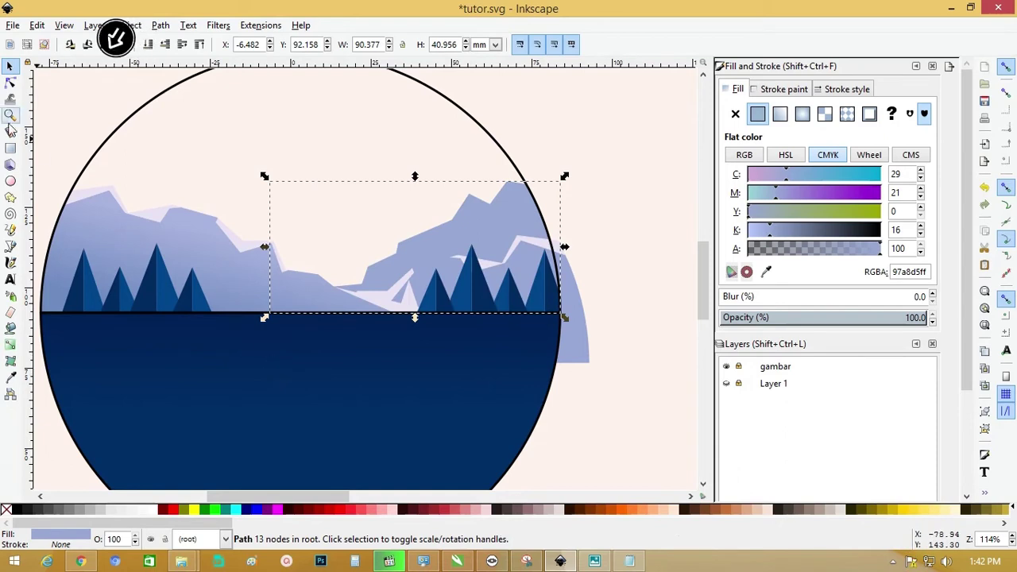
Draw a ridge line down the right peak and divide the peak into facets along it
left_click(10, 246)
left_click(538, 196)
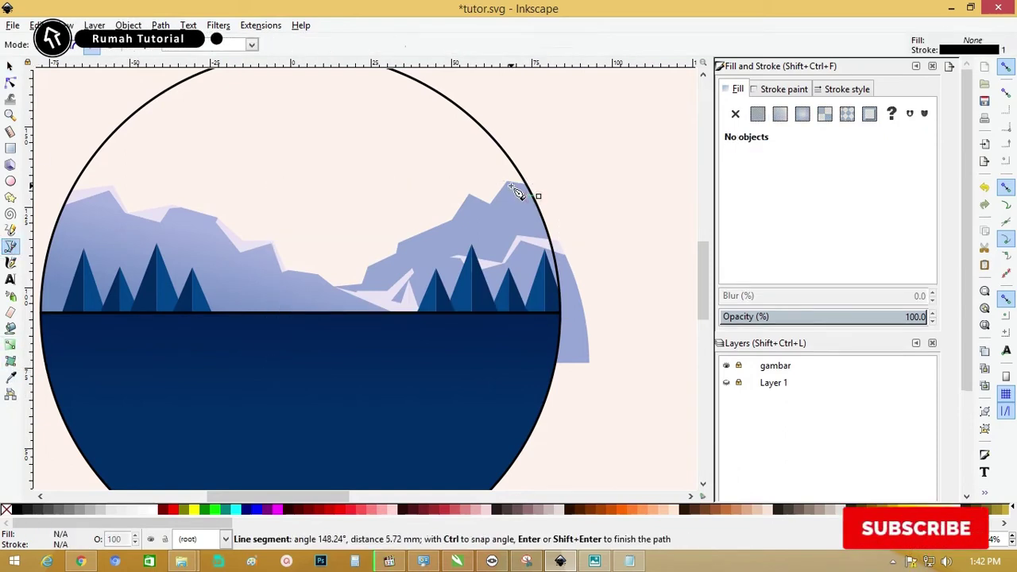
left_click(498, 210)
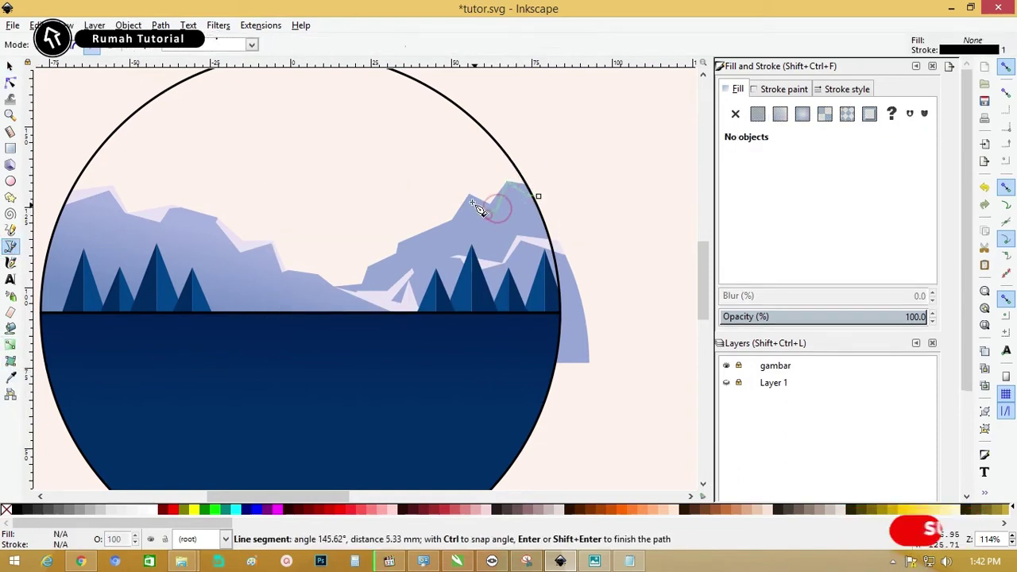
left_click(469, 195)
left_click(453, 233)
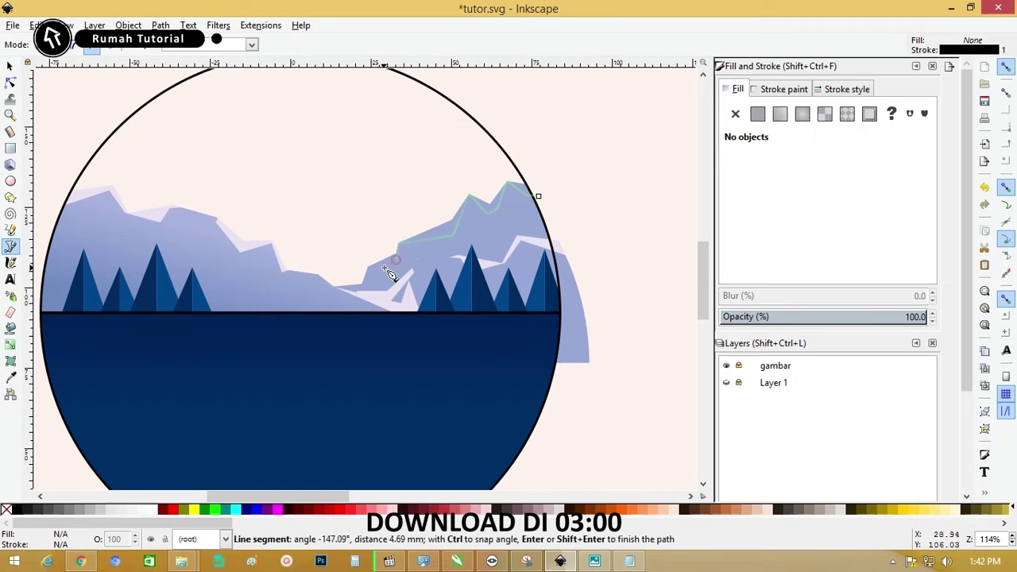
left_click(354, 279)
double_click(311, 315)
key("n")
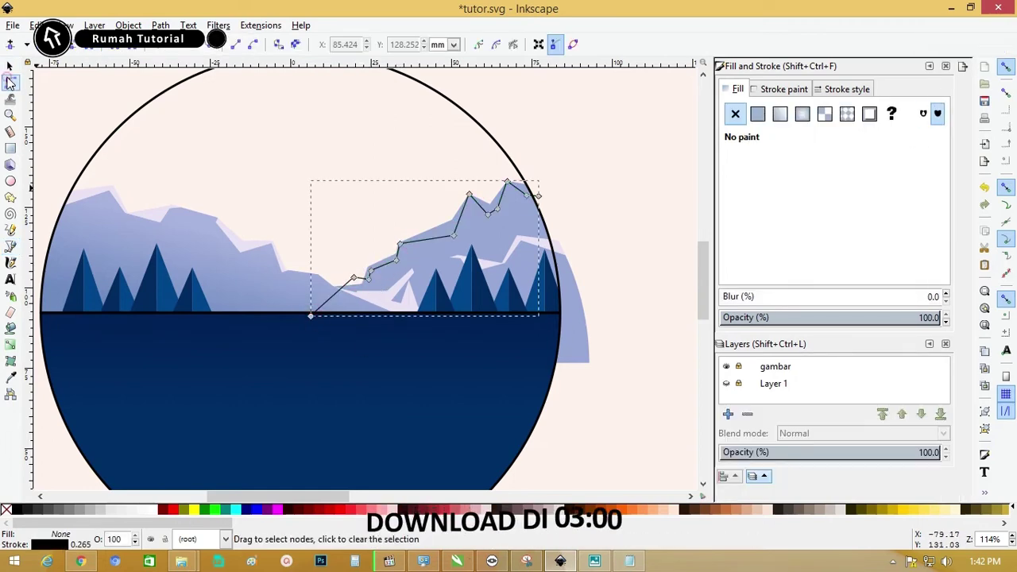
left_click(10, 69)
left_click(431, 236, "shift")
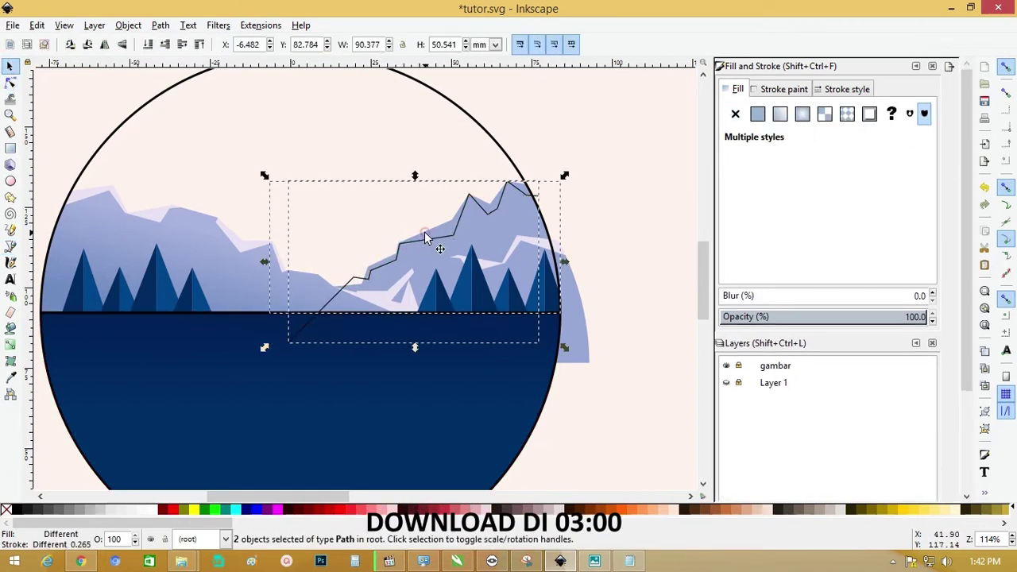
left_click(160, 24)
left_click(192, 172)
Select individual mountain facets, including the small peak piece, for shading
left_click(619, 274)
left_click_drag(657, 291, 253, 159)
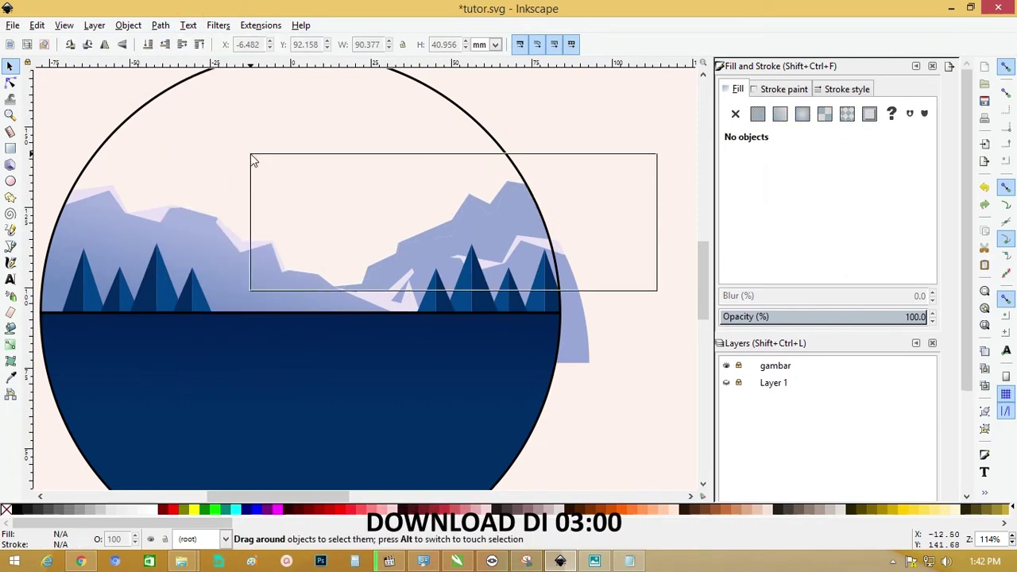
left_click(527, 180)
left_click(556, 175)
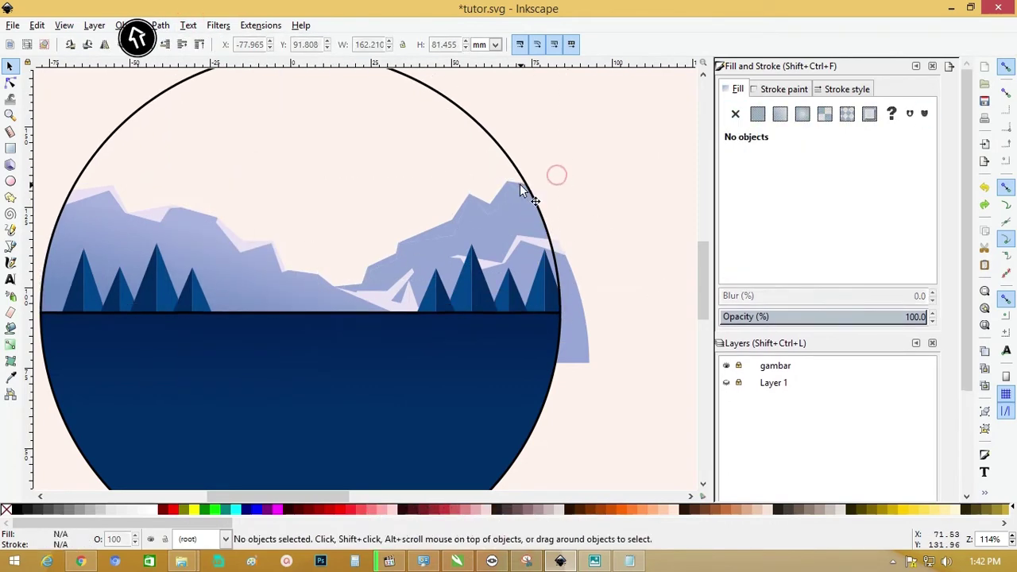
left_click(517, 181)
left_click(515, 188)
left_click(485, 205, "shift")
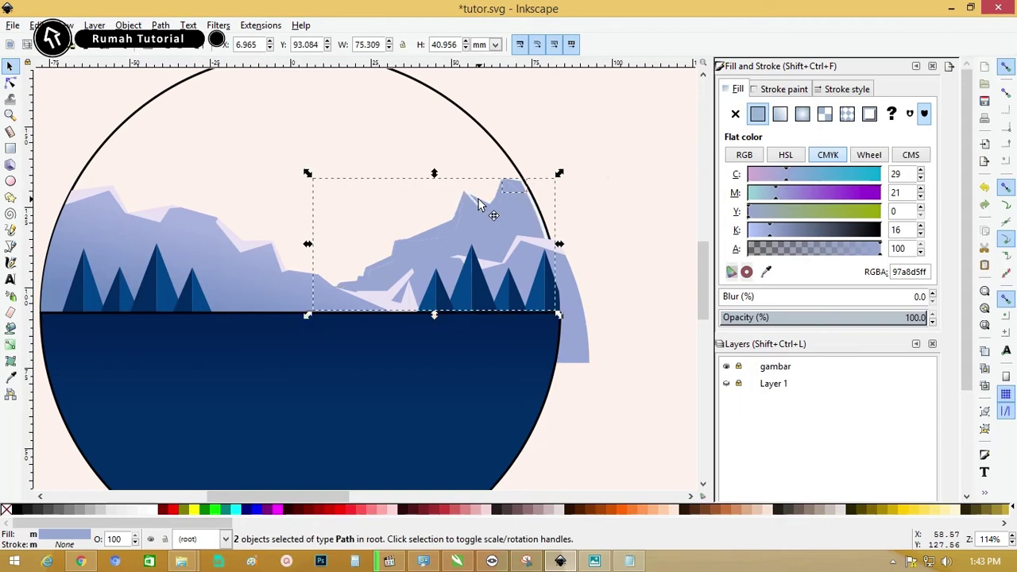
left_click(426, 234, "shift")
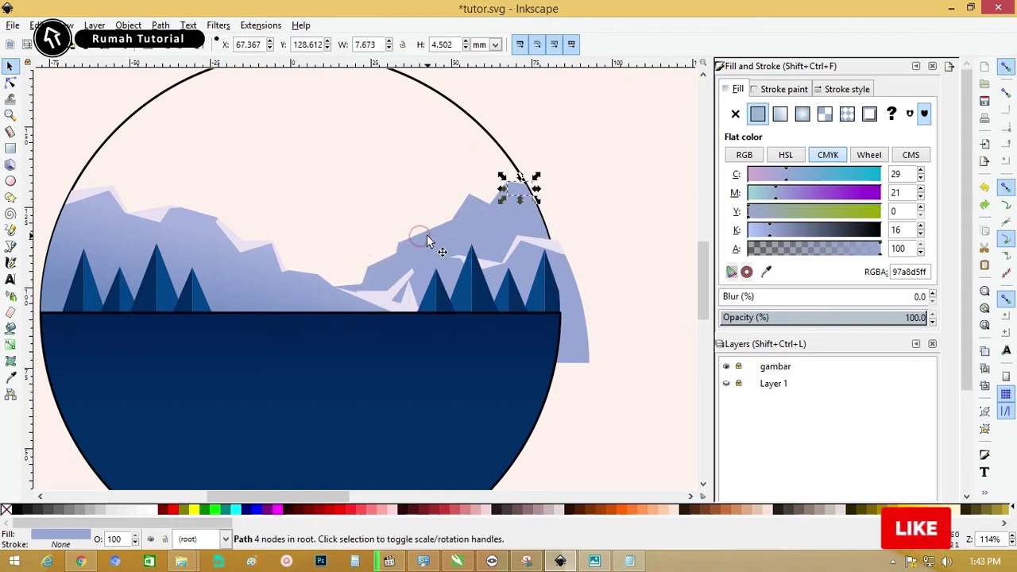
left_click(424, 231)
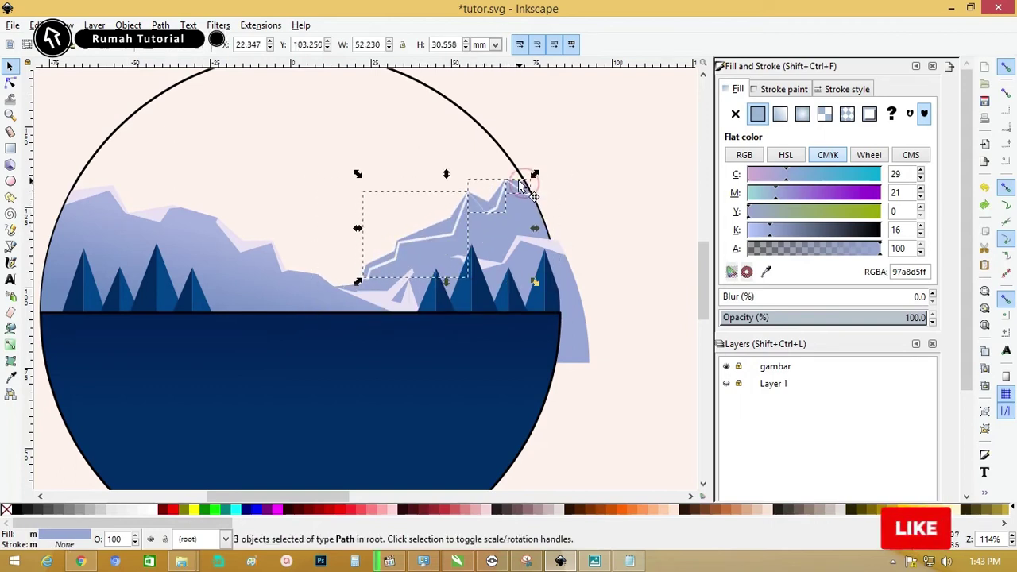
Recolour the larger right mountain piece a deeper lavender (8b9fcf) and zoom out
left_click(10, 378)
left_click(10, 66)
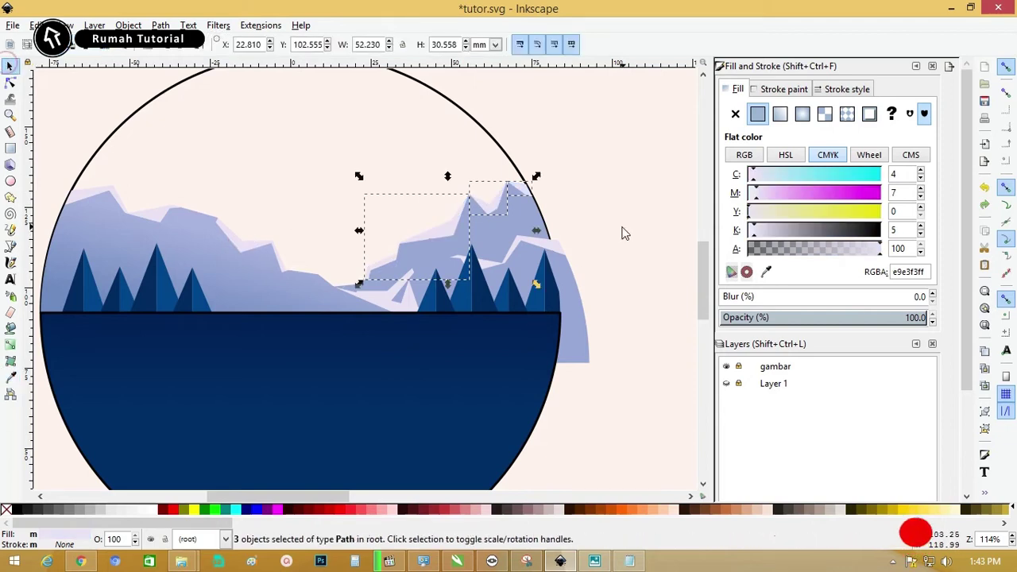
left_click(488, 233)
left_click(10, 380)
left_click(200, 267)
left_click(10, 344)
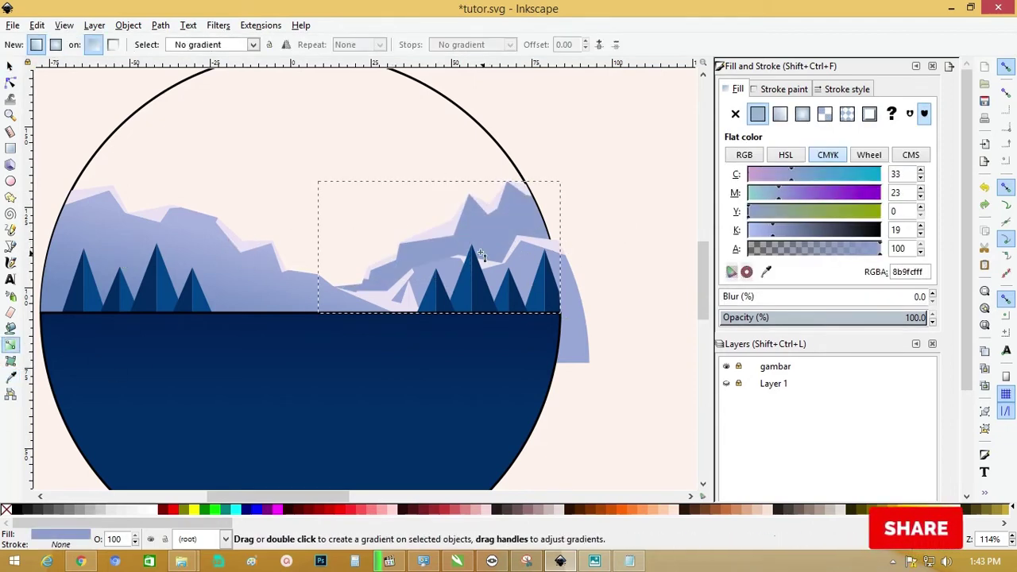
key("minus")
Draw a round sun circle above the mountains and lower it behind them
left_click(10, 66)
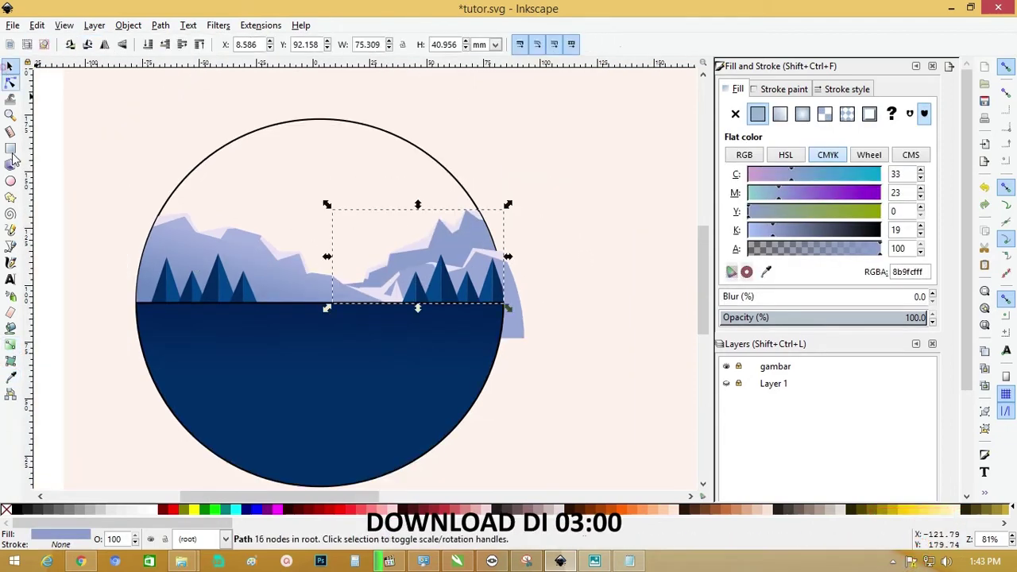
left_click(11, 181)
left_click_drag(283, 197, 338, 236)
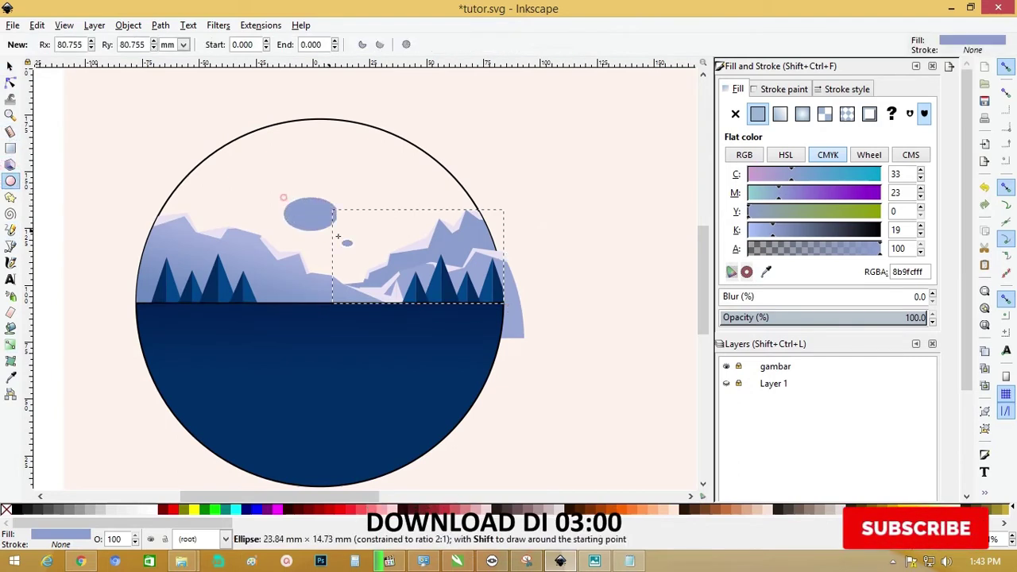
left_click_drag(366, 270, 388, 302)
key("Page_Down")
key("s")
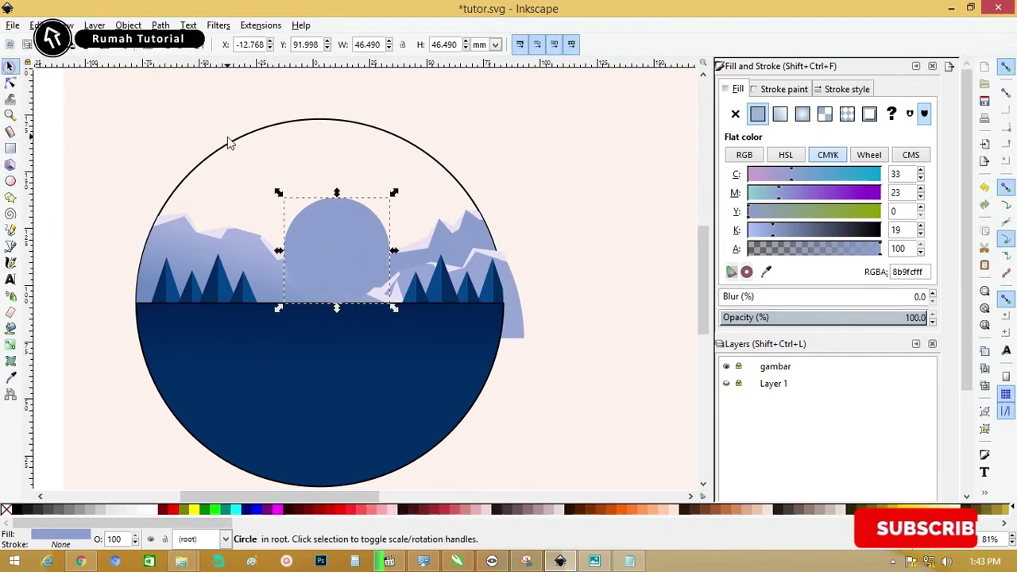
key("minus")
Give the sun a vertical linear gradient from the pink swatch to the orange swatch
left_click(11, 378)
left_click(384, 103)
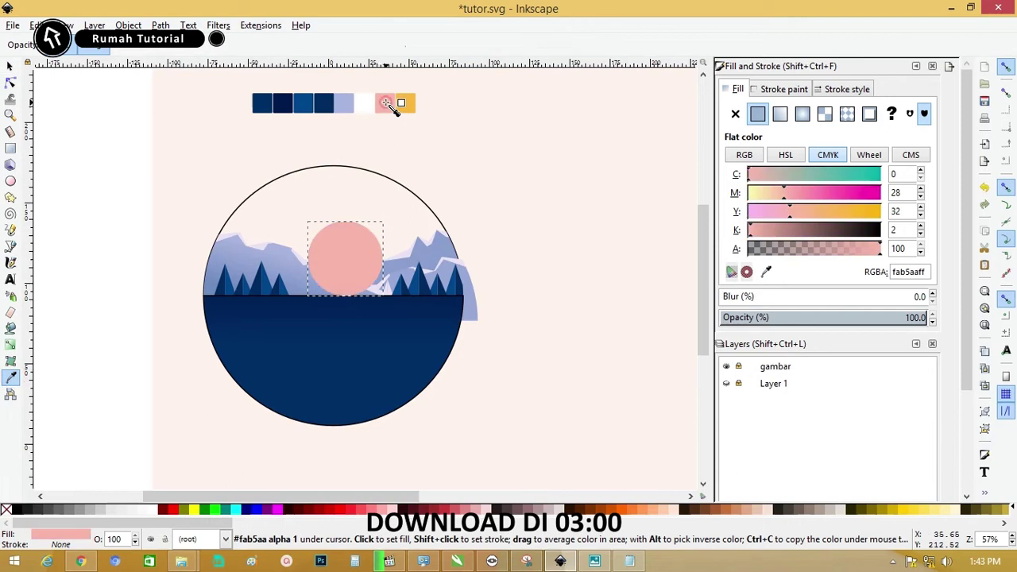
left_click(10, 344)
left_click_drag(337, 215, 339, 311)
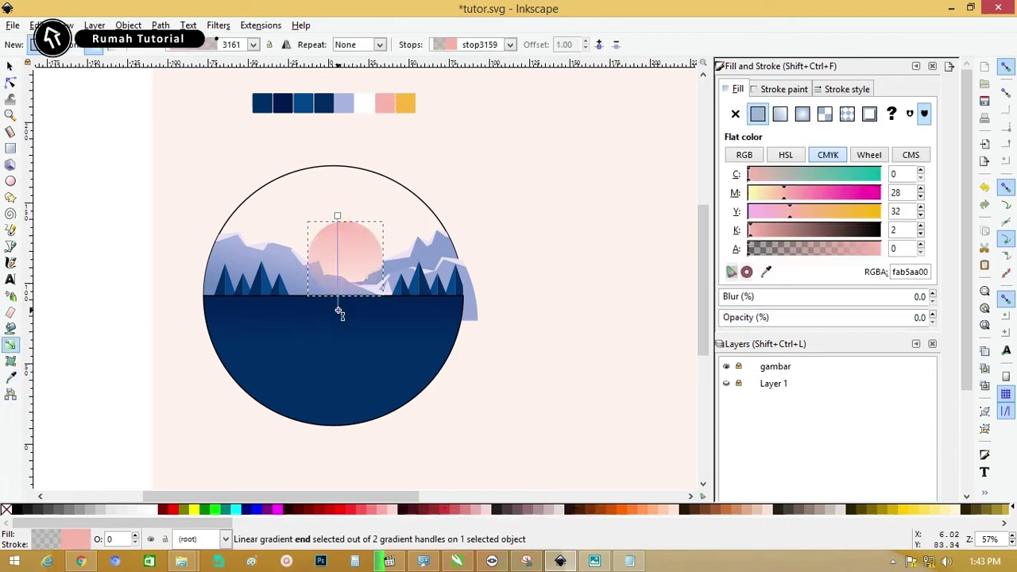
left_click(767, 272)
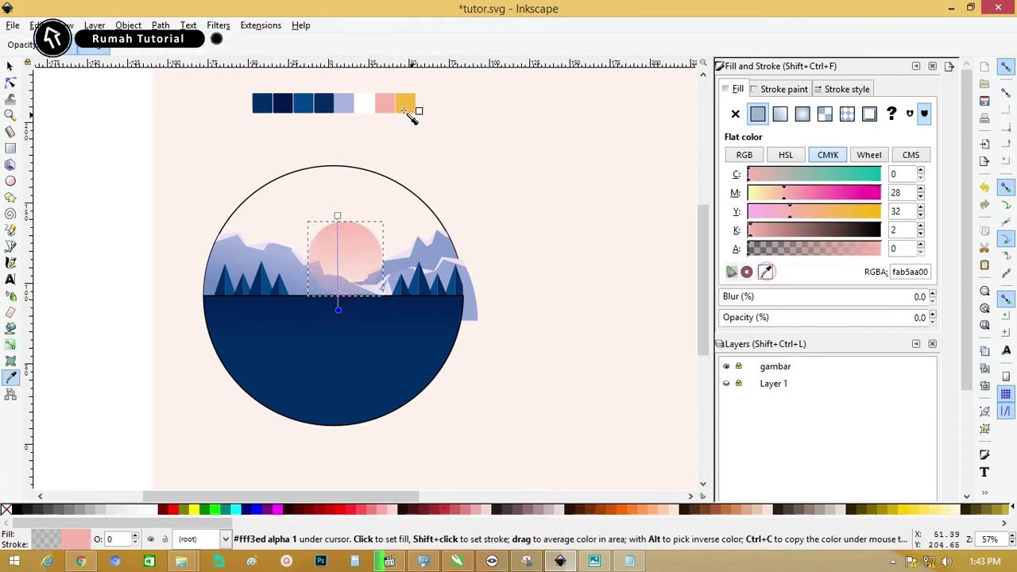
left_click(403, 103)
Adjust a sun gradient stop, then nudge the sun slightly up and left
left_click(9, 68)
key("g")
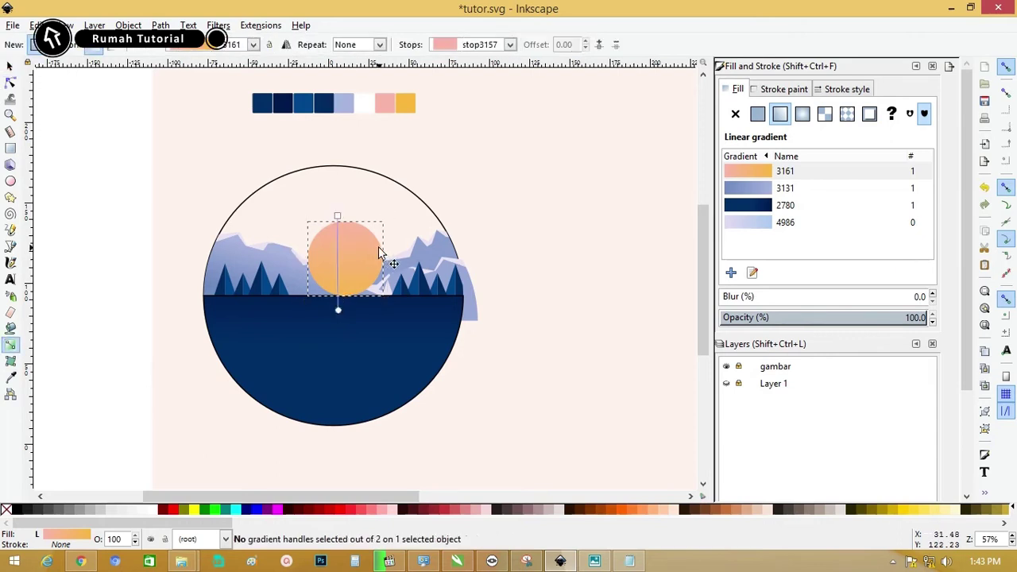
double_click(340, 281)
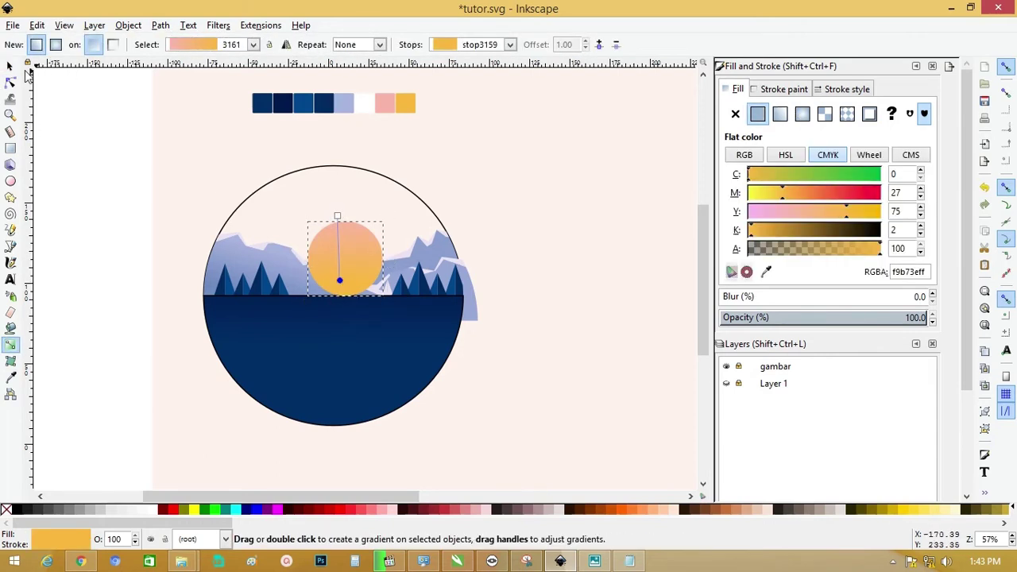
key("s")
left_click(118, 96)
left_click(324, 238)
left_click_drag(324, 239, 321, 242)
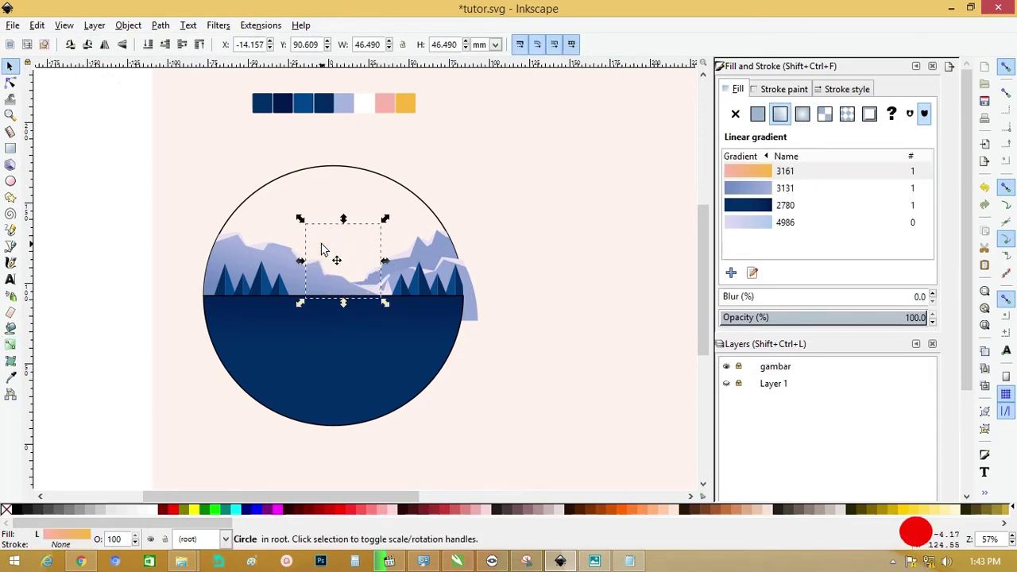
Enlarge the sun and duplicate it as a glow with 29.5 opacity and 34 blur
left_click_drag(385, 219, 397, 209)
key("ctrl+d")
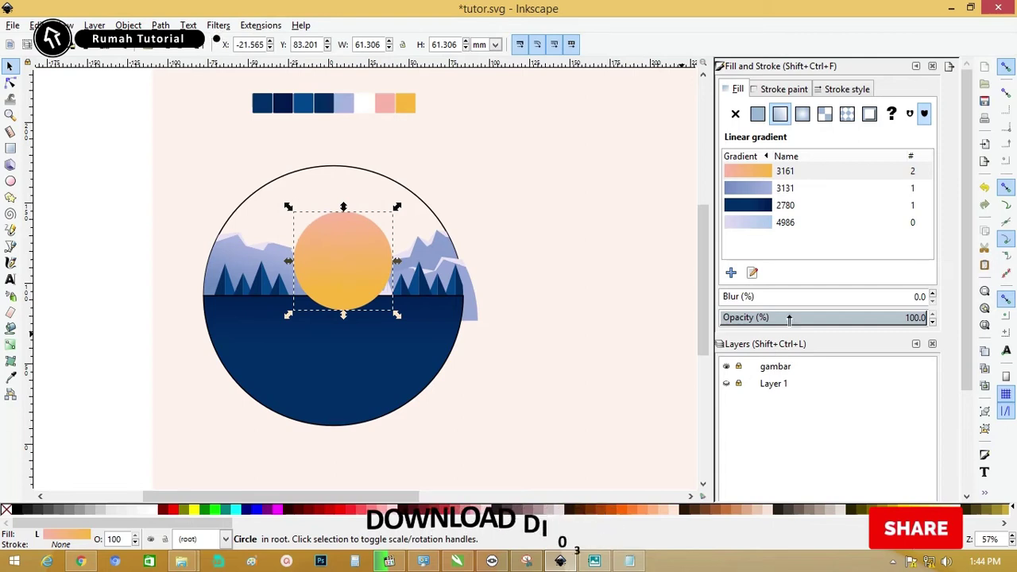
left_click(781, 317)
left_click(748, 296)
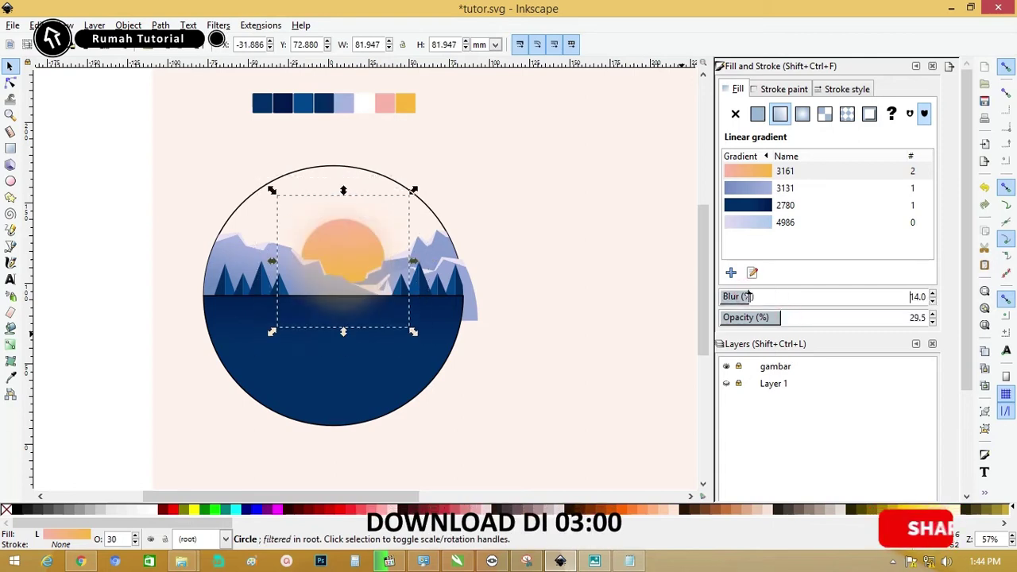
key("Page_Up")
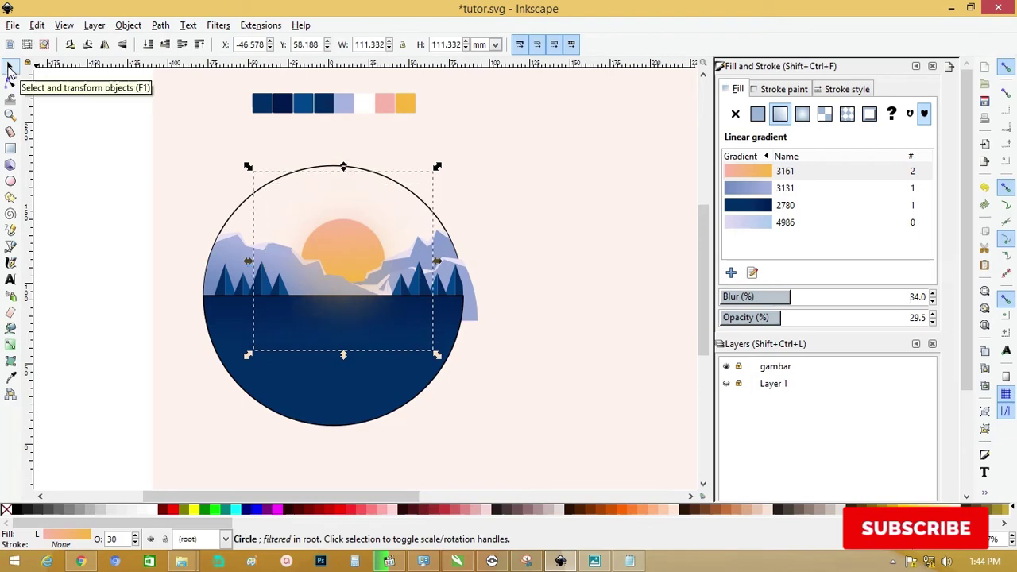
Zoom in on the sun and mountains
left_click(538, 236)
key("z")
left_click_drag(200, 172, 472, 321)
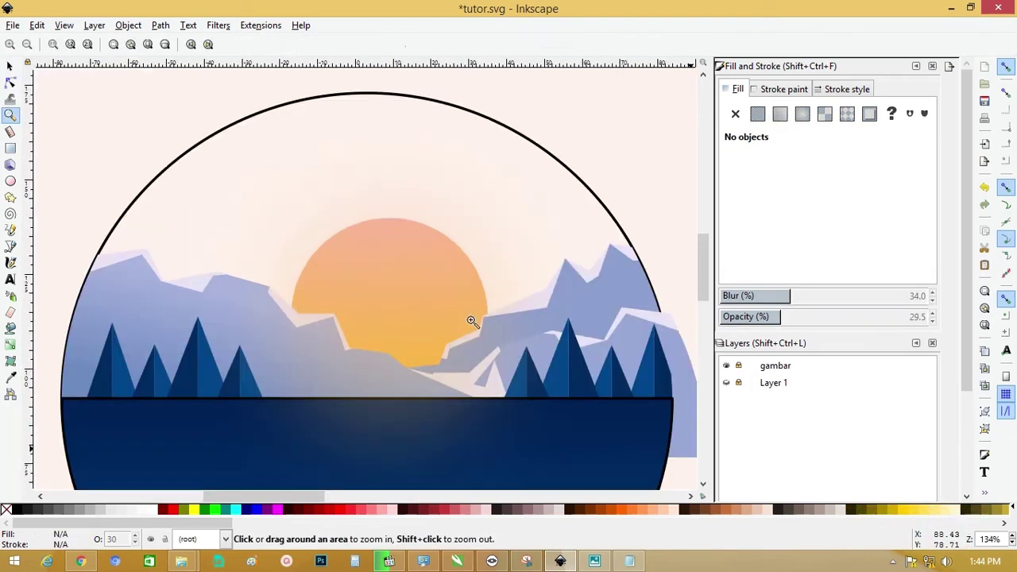
left_click(11, 66)
Draw a small, fully opaque circle to the left of the badge
key("minus")
key("minus")
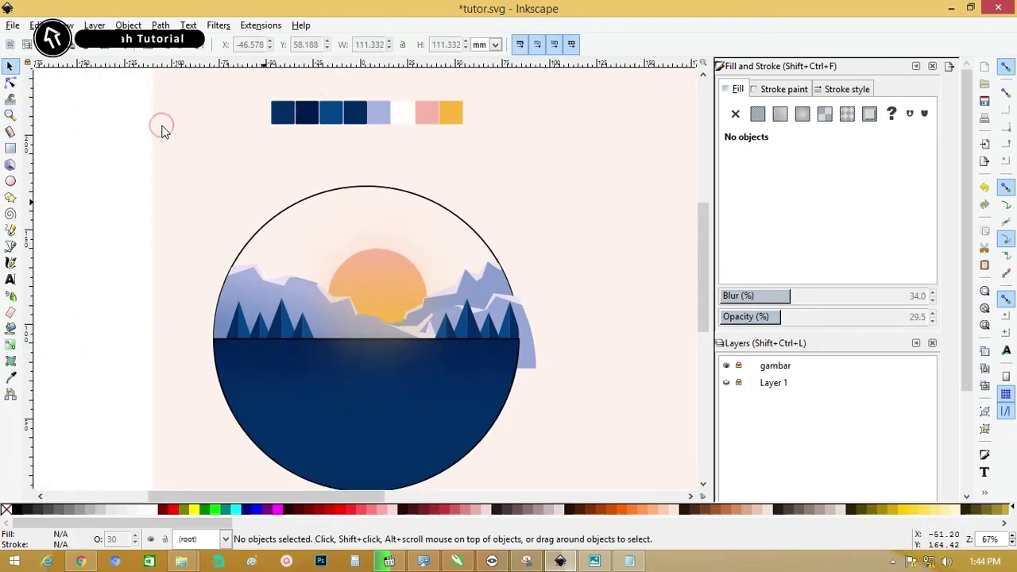
key("minus")
key("e")
left_click_drag(150, 197, 192, 239)
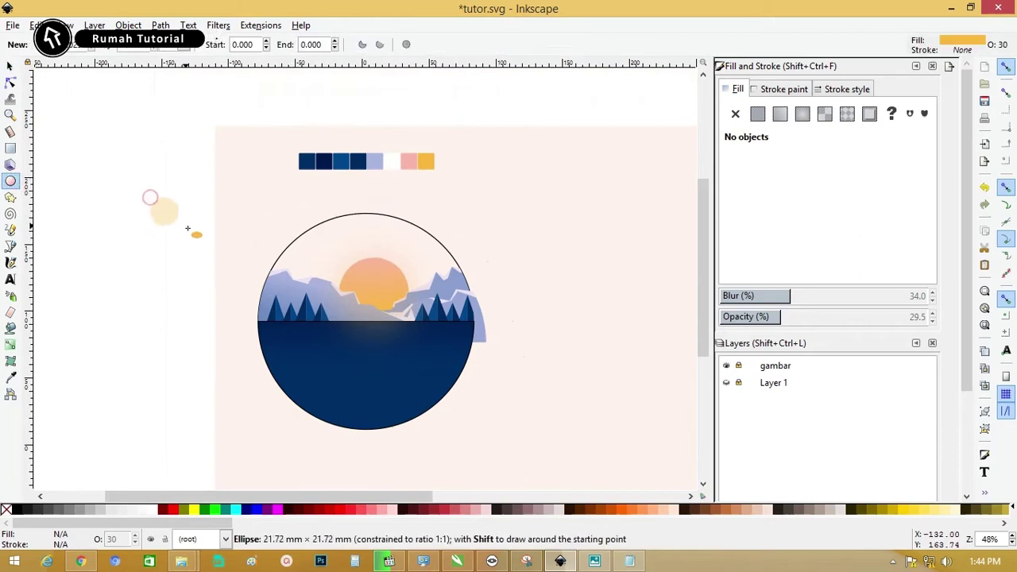
left_click_drag(863, 313, 927, 317)
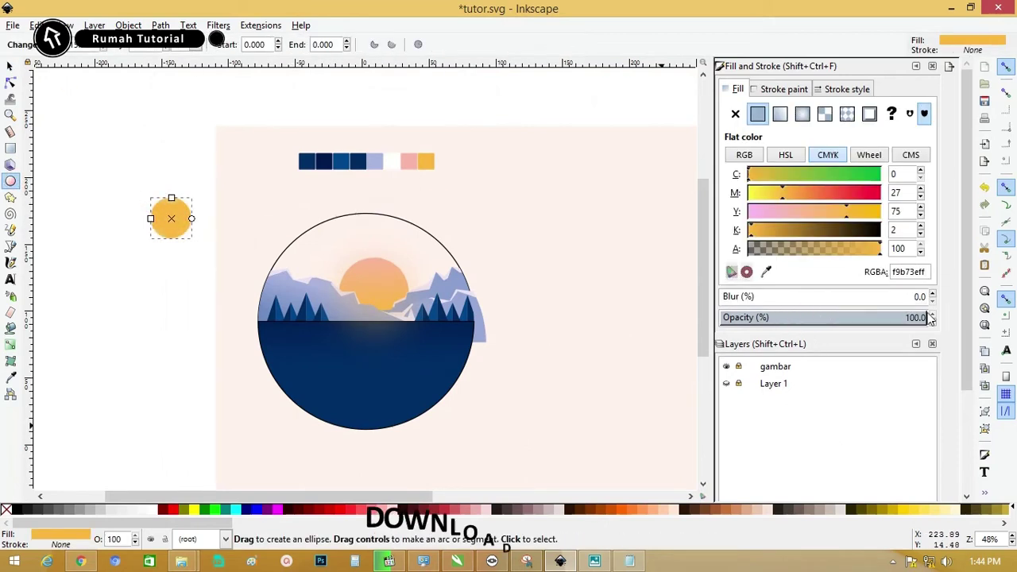
left_click(11, 67)
left_click(68, 156)
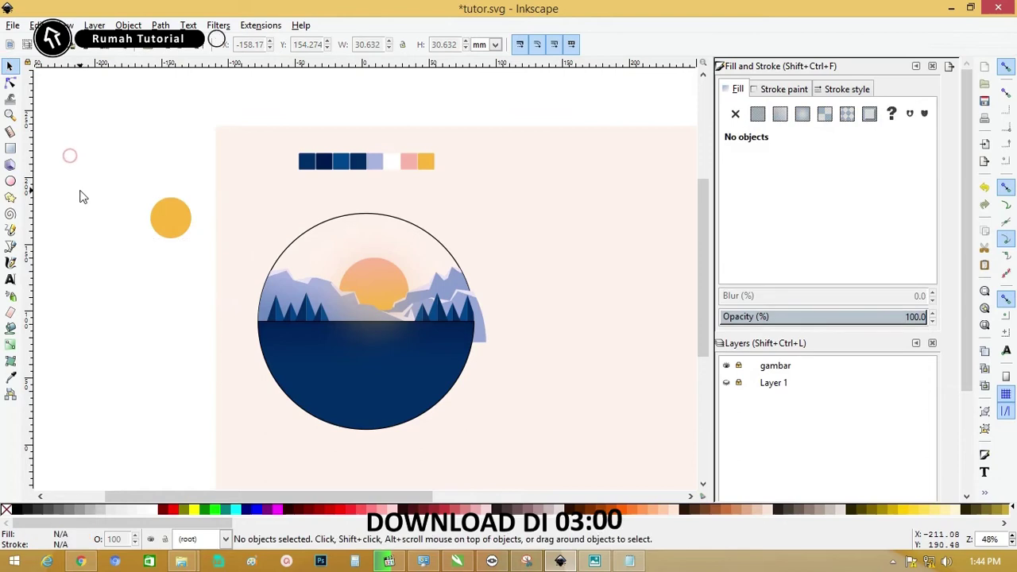
Arrange overlapping cloud circles, shrinking one copy to about 17 mm and adding a smaller one
key("z")
left_click_drag(81, 177, 534, 373)
key("s")
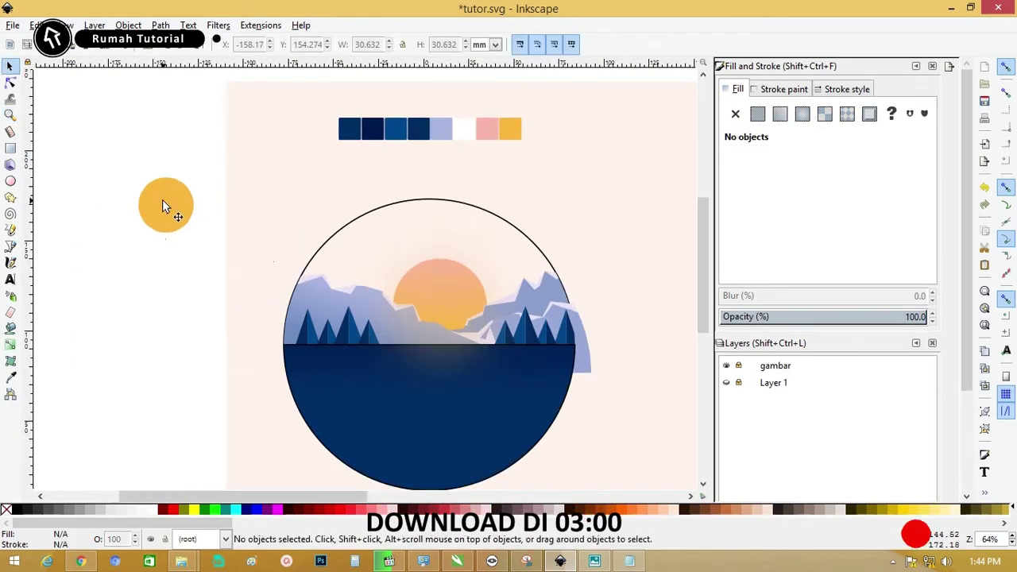
left_click_drag(164, 209, 257, 229)
left_click_drag(273, 267, 251, 251)
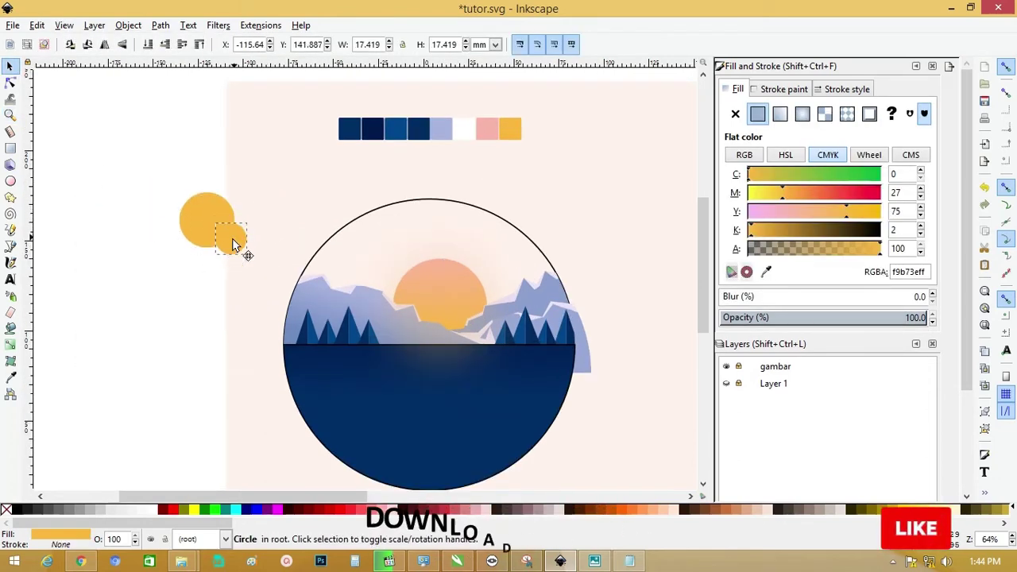
left_click_drag(178, 238, 246, 241)
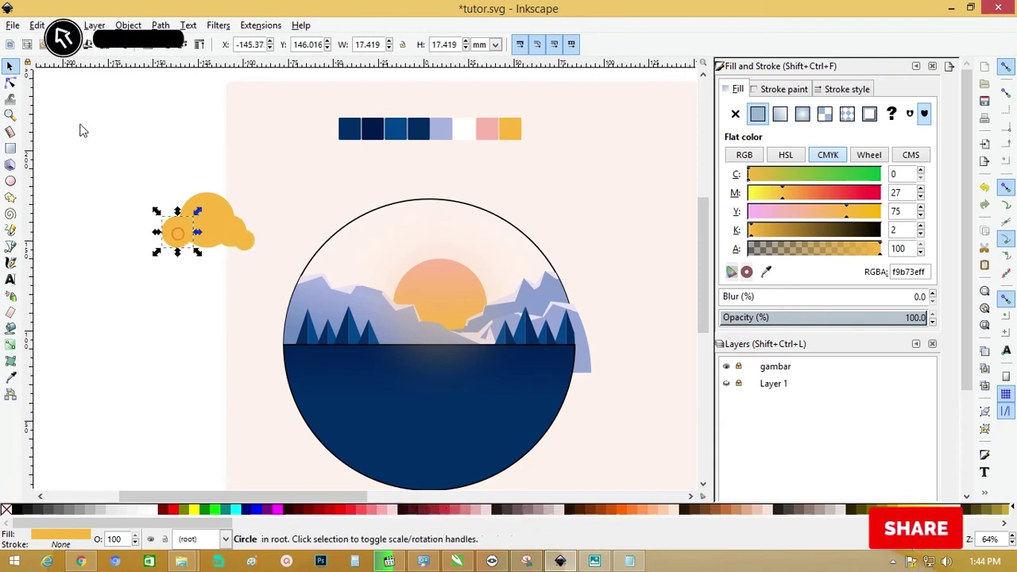
Merge the four cloud circles into one shape with Path > Union
left_click_drag(92, 134, 286, 249)
left_click(160, 25)
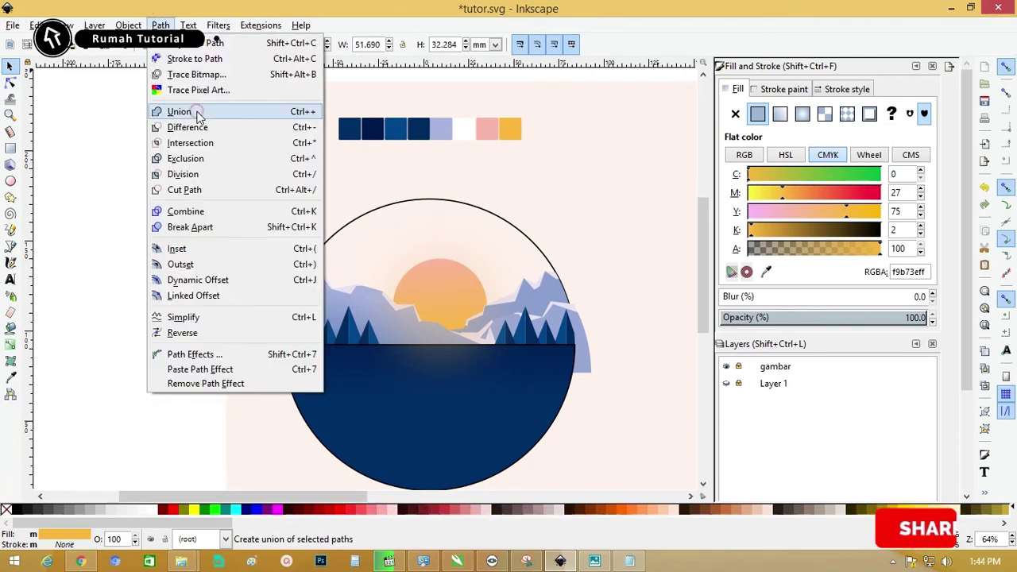
left_click(197, 112)
left_click(267, 152)
left_click(232, 228)
Recolour the merged cloud with the mountains' lavender (a2afdb) and nudge it slightly
left_click(10, 379)
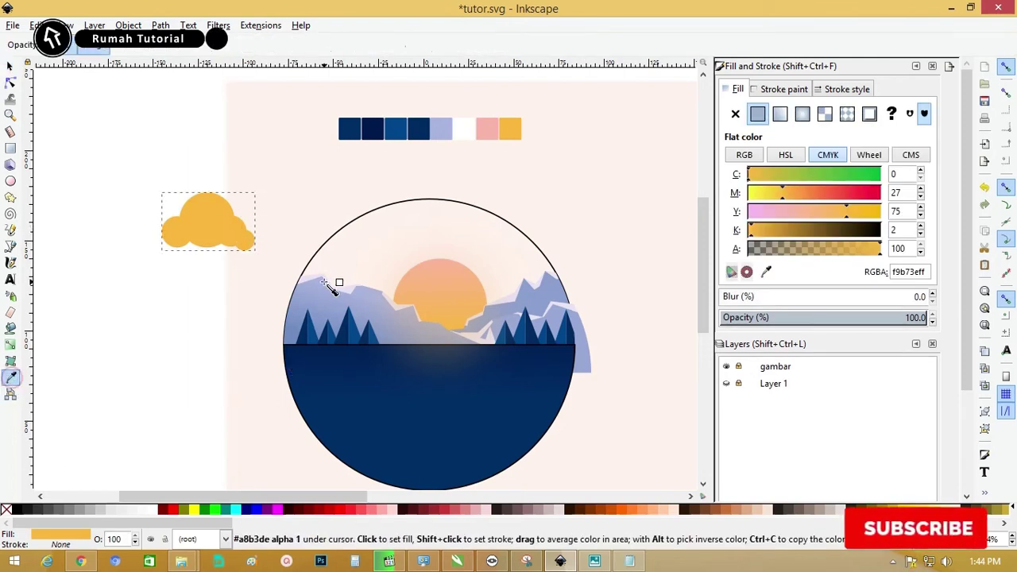
left_click(326, 288)
left_click(10, 66)
left_click_drag(218, 237, 221, 240)
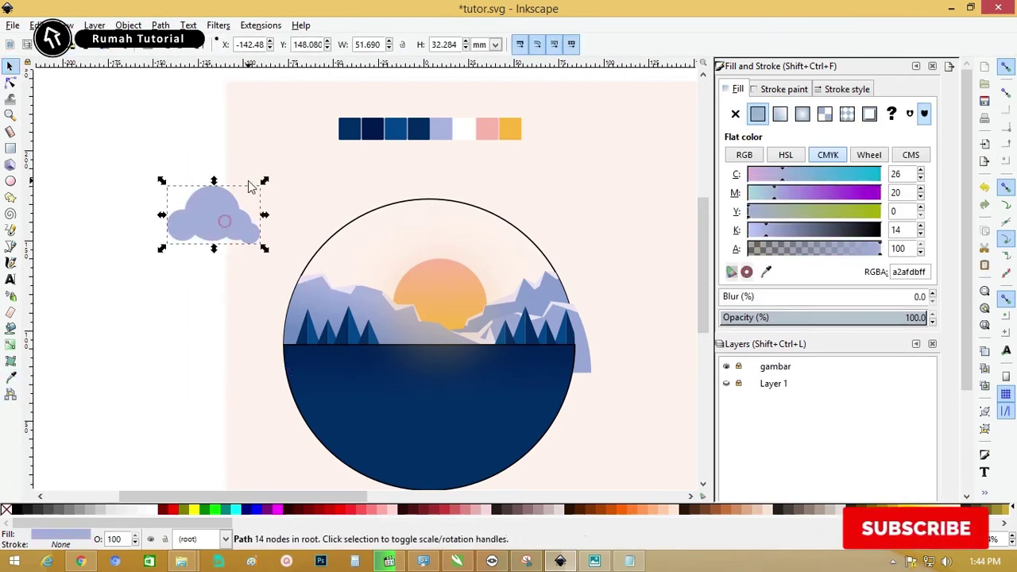
left_click(261, 175)
left_click(238, 195)
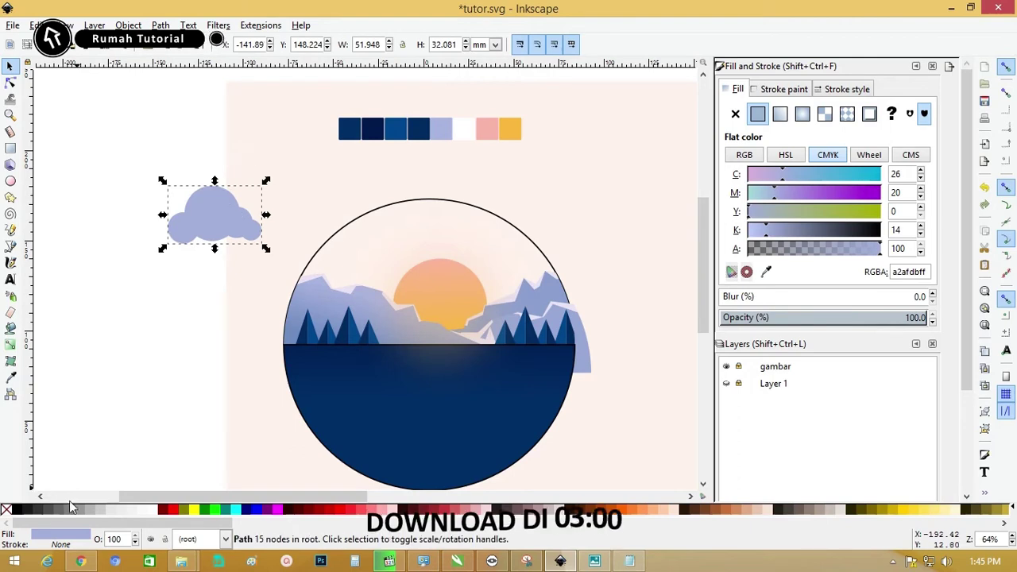
Give the cloud a black outline and zoom in on it
right_click(20, 512)
left_click(31, 446)
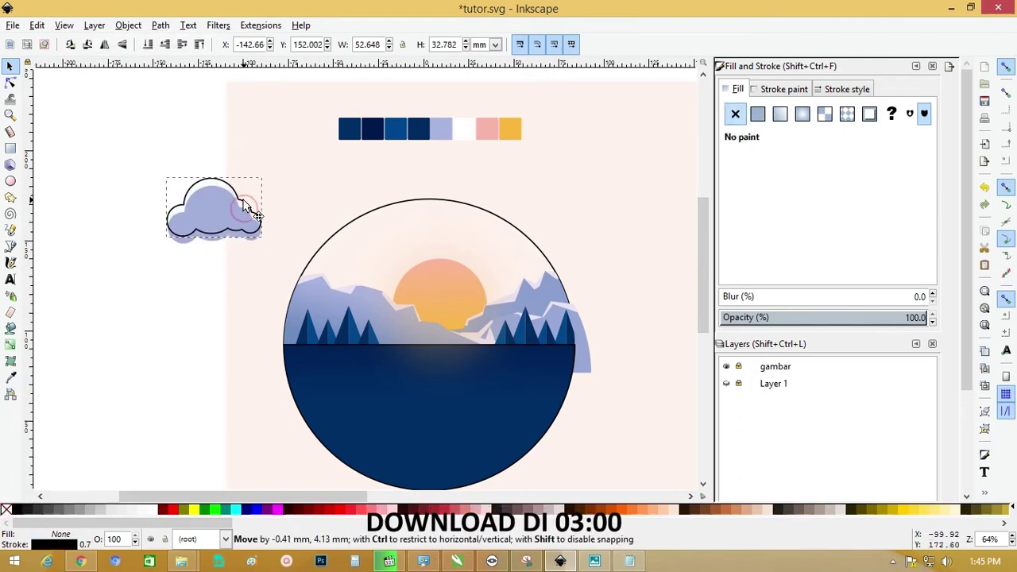
key("z")
left_click_drag(111, 175, 347, 291)
Fill the area along the cloud's base with the Paint Bucket and delete the black outline
left_click(11, 328)
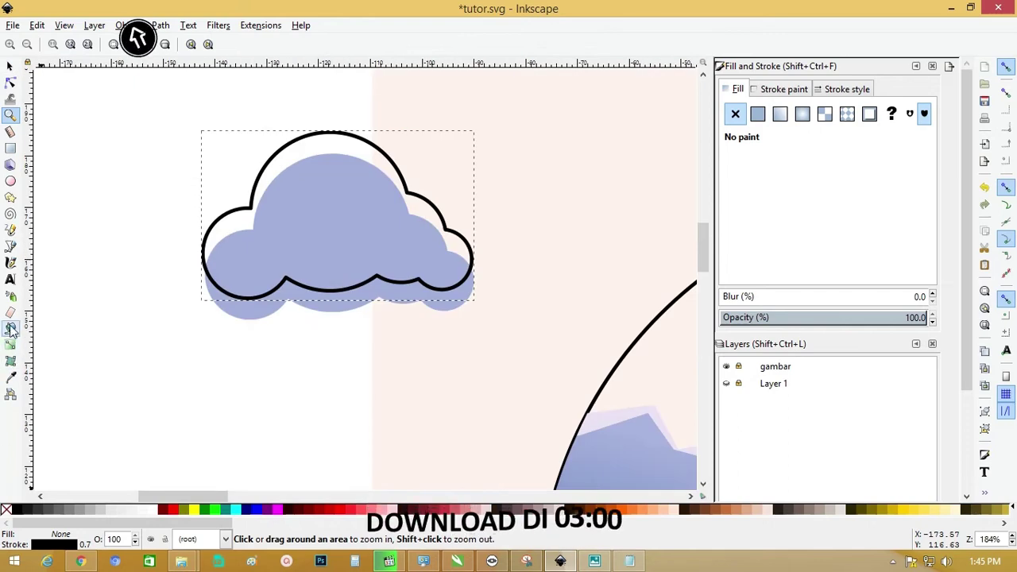
left_click(256, 306)
left_click(10, 66)
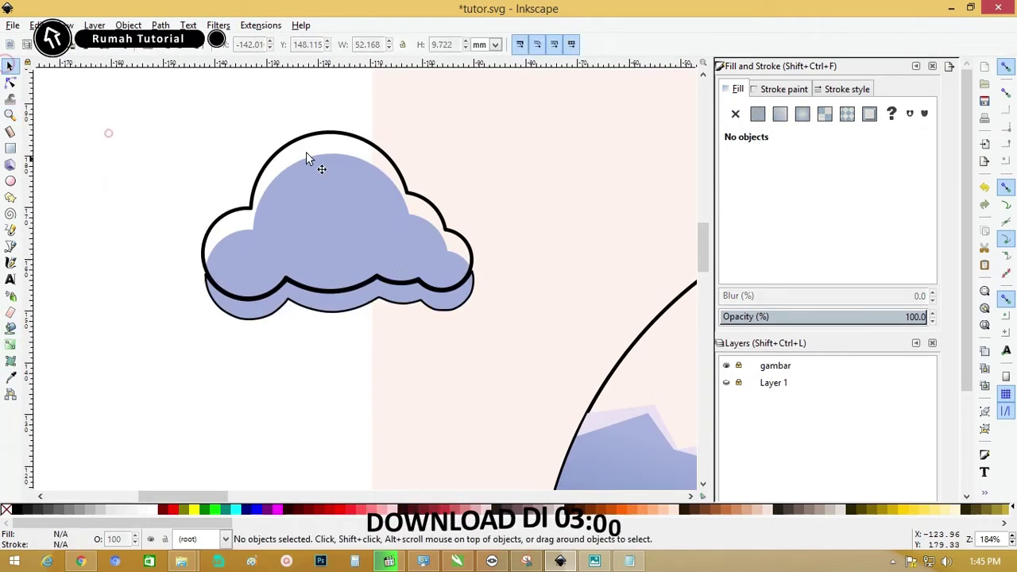
left_click(318, 131)
key("Delete")
Colour the lower cloud piece pale lavender (e9e3f3) with no stroke, then select both cloud parts
left_click(366, 302)
scroll(366, 302, "down", 3)
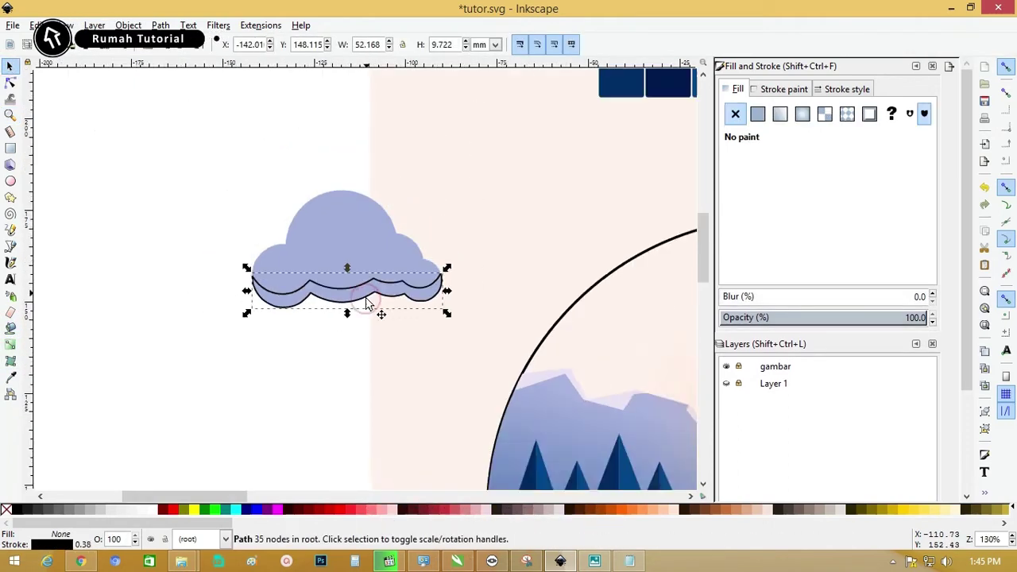
left_click(10, 379)
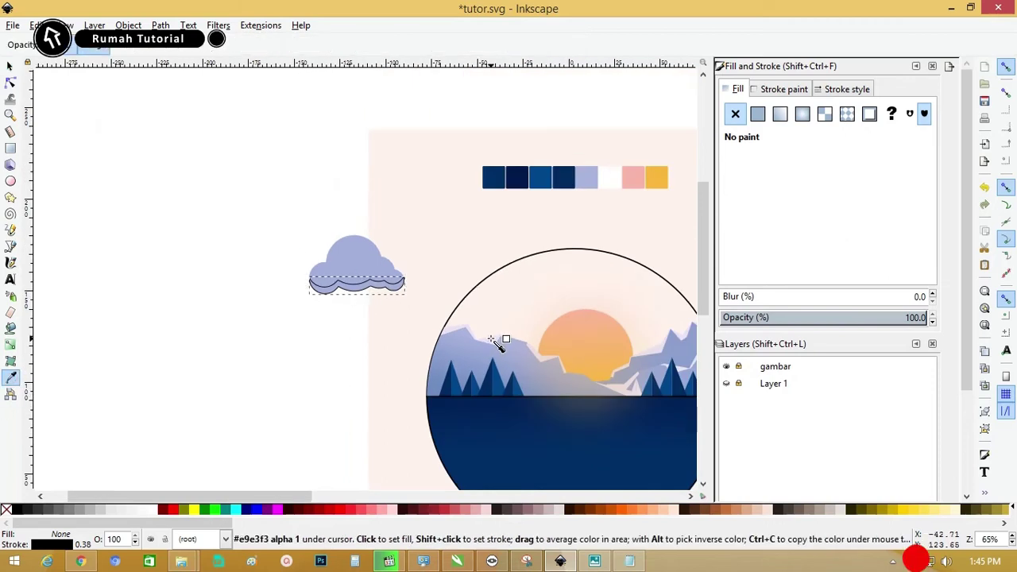
left_click(490, 338)
left_click(12, 65)
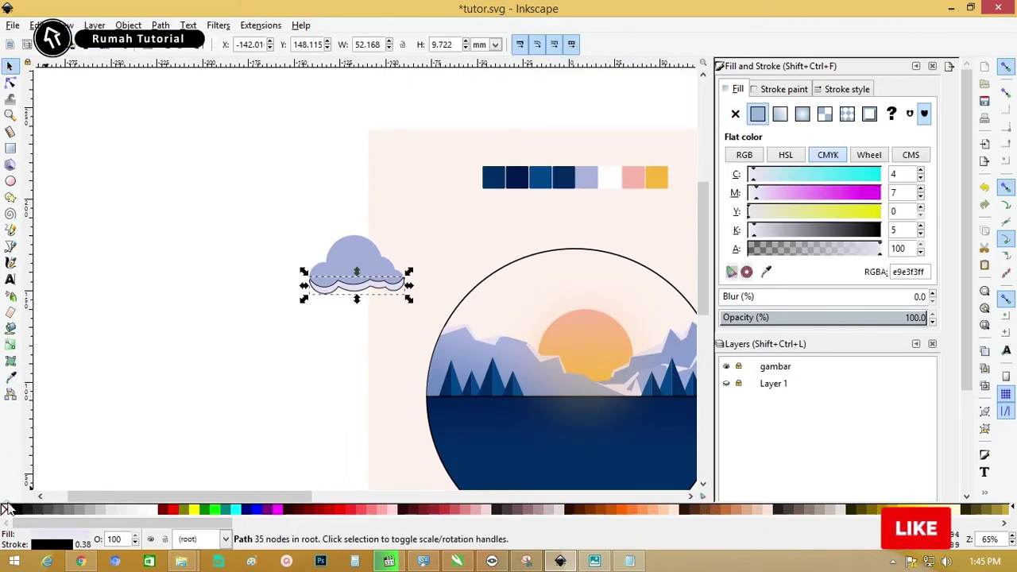
right_click(6, 510)
left_click(27, 444)
left_click(181, 307)
left_click_drag(266, 193, 421, 307)
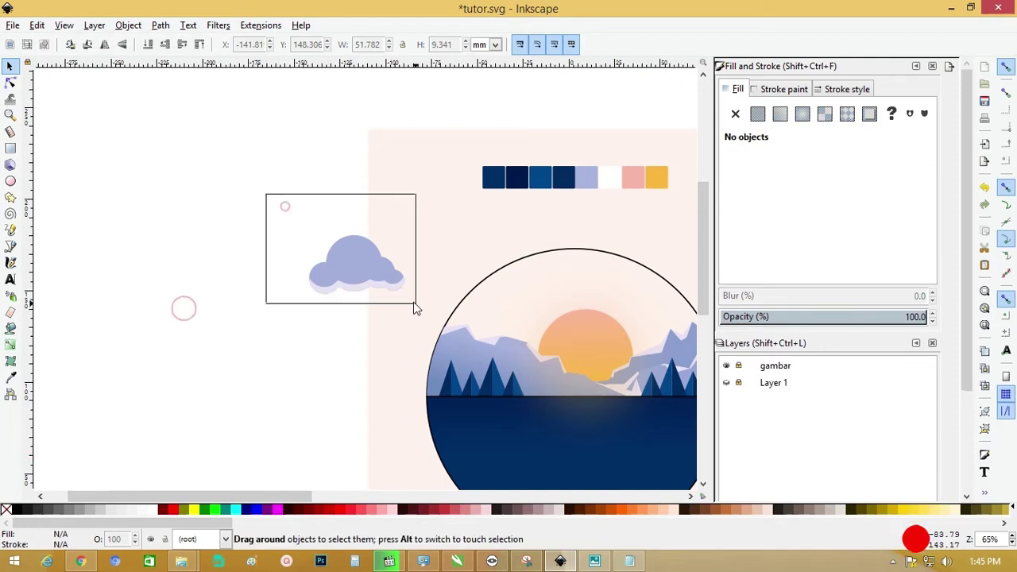
Group the cloud, then leave a copy while moving it left and shrinking it to about 59%
key("ctrl+g")
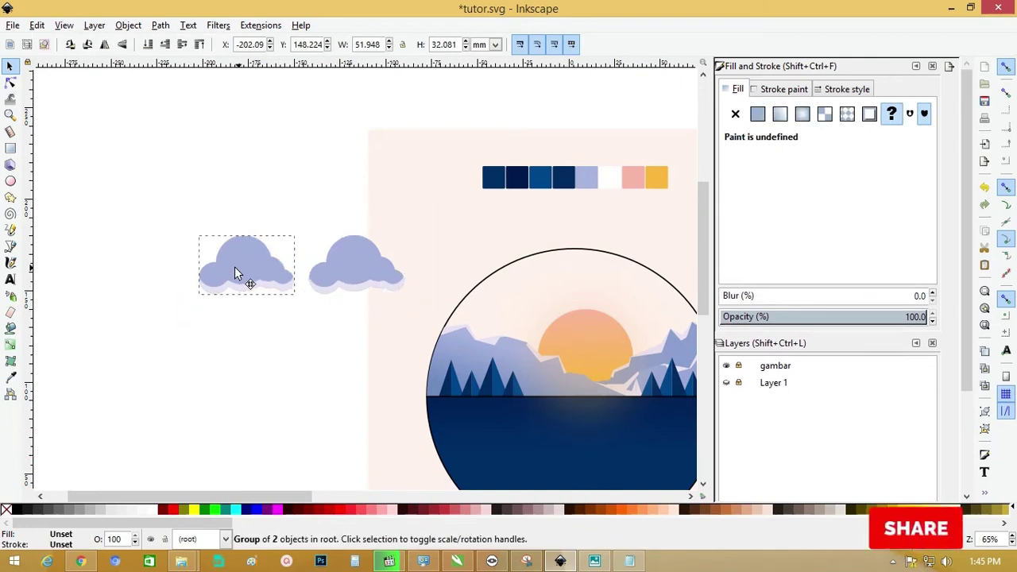
left_click_drag(222, 273, 143, 273)
key("space")
left_click_drag(204, 232, 198, 248)
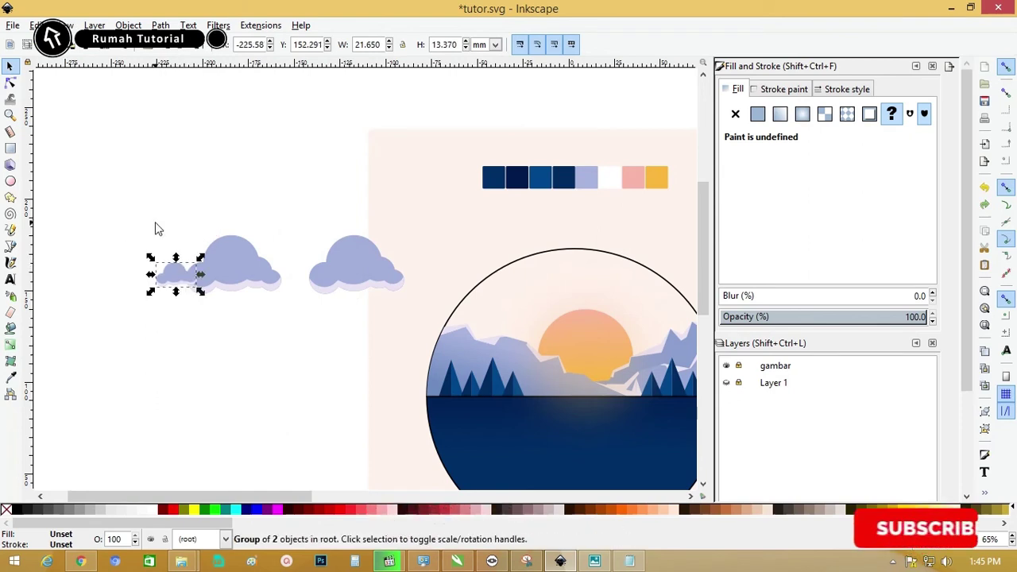
Ungroup the small and middle clouds, union the overlapping shapes, and group the cluster
left_click_drag(125, 193, 290, 318)
key("ctrl+shift+g")
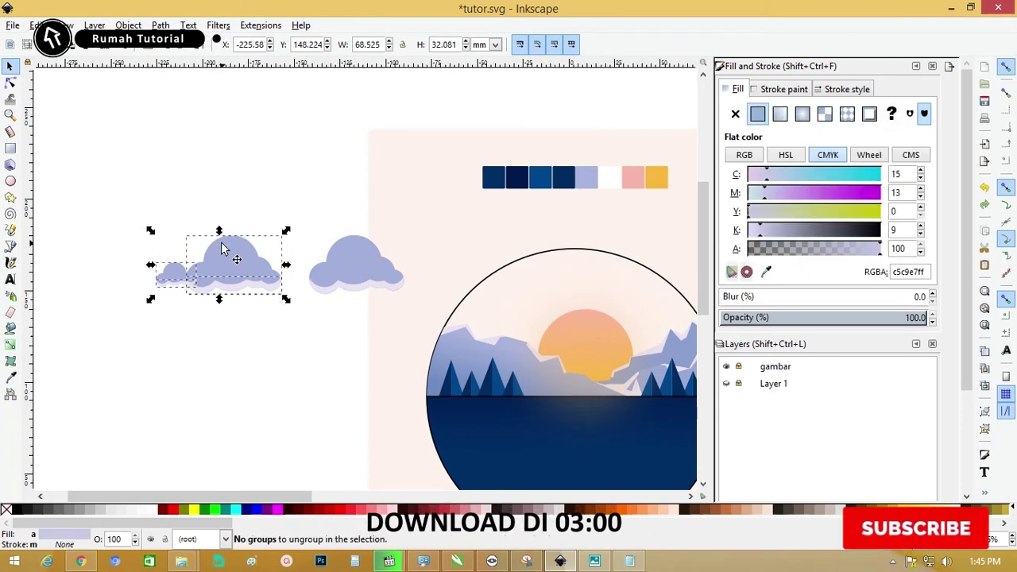
left_click(160, 25)
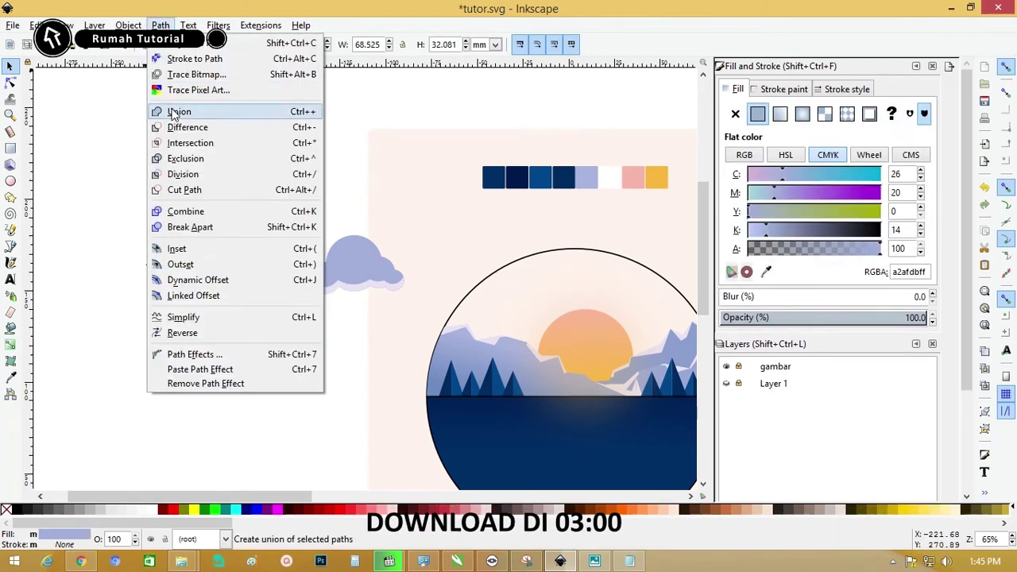
left_click(177, 106)
left_click_drag(107, 212, 298, 334)
key("ctrl+g")
Place clouds in the sky near the sun, shrinking them to about 41% and half size
key("minus")
left_click_drag(359, 289, 544, 302)
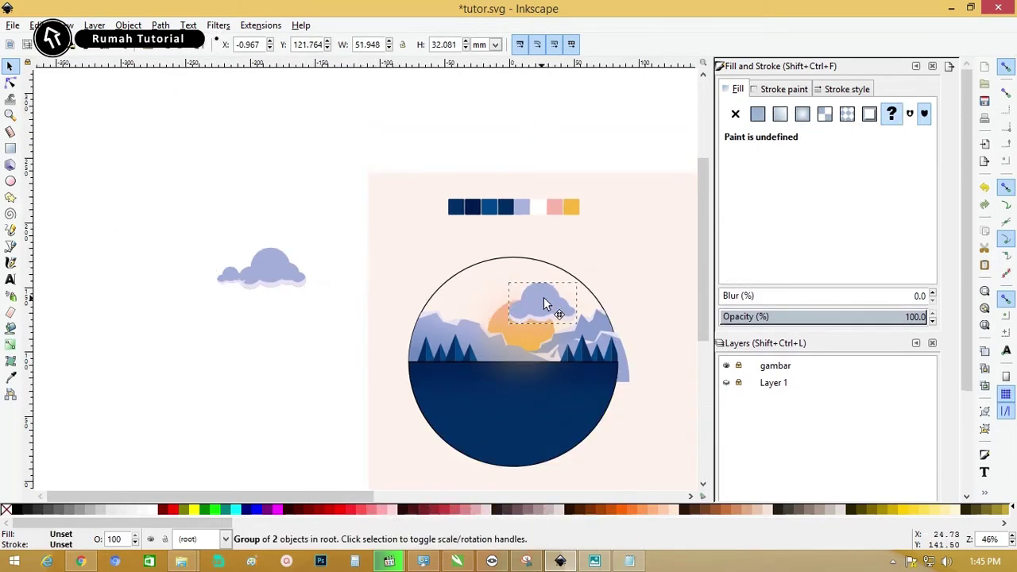
left_click(562, 319)
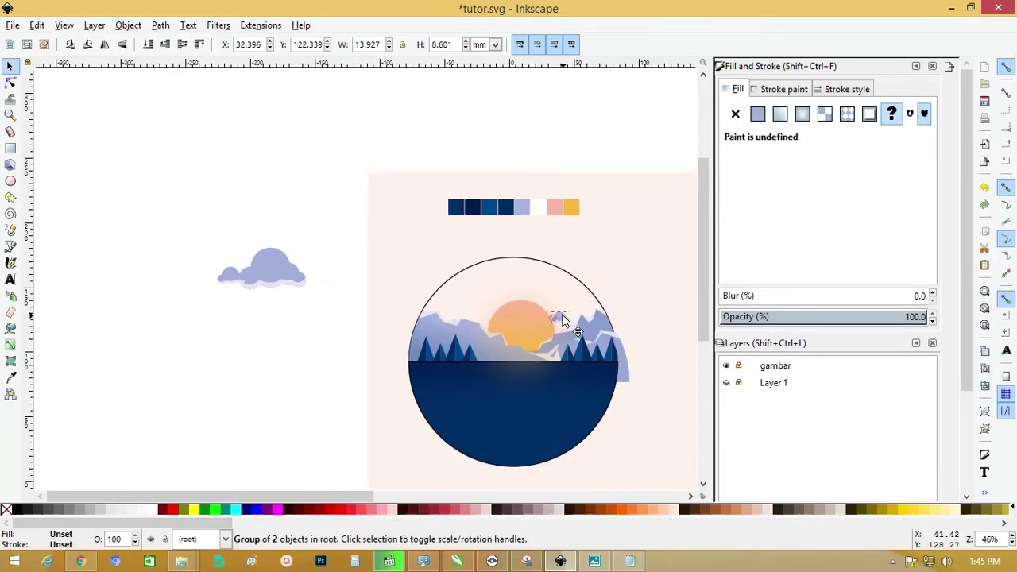
left_click_drag(345, 325, 345, 325)
left_click_drag(269, 270, 464, 300)
left_click_drag(506, 273, 468, 302)
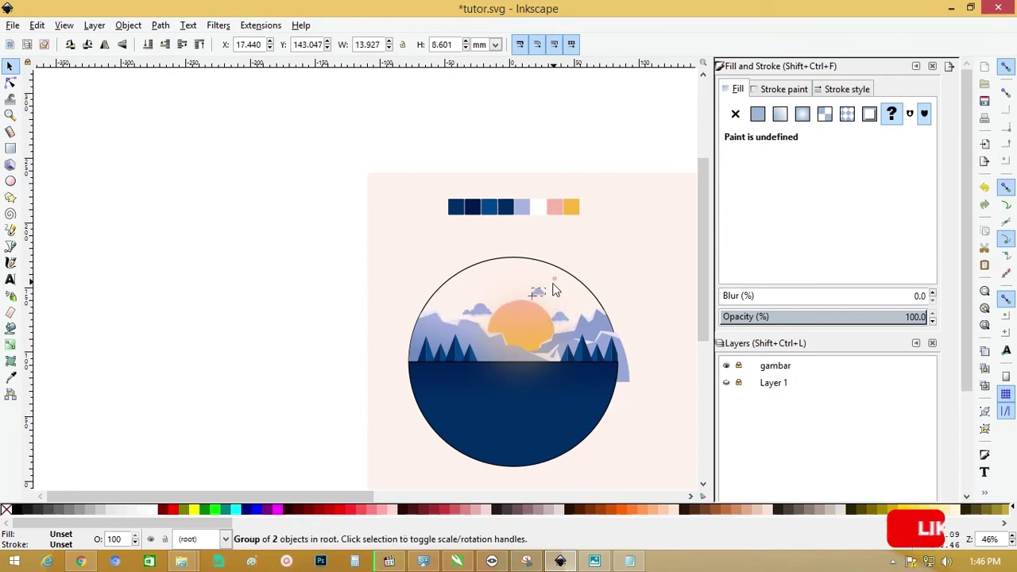
left_click_drag(555, 290, 544, 295)
left_click(585, 262)
left_click(526, 295)
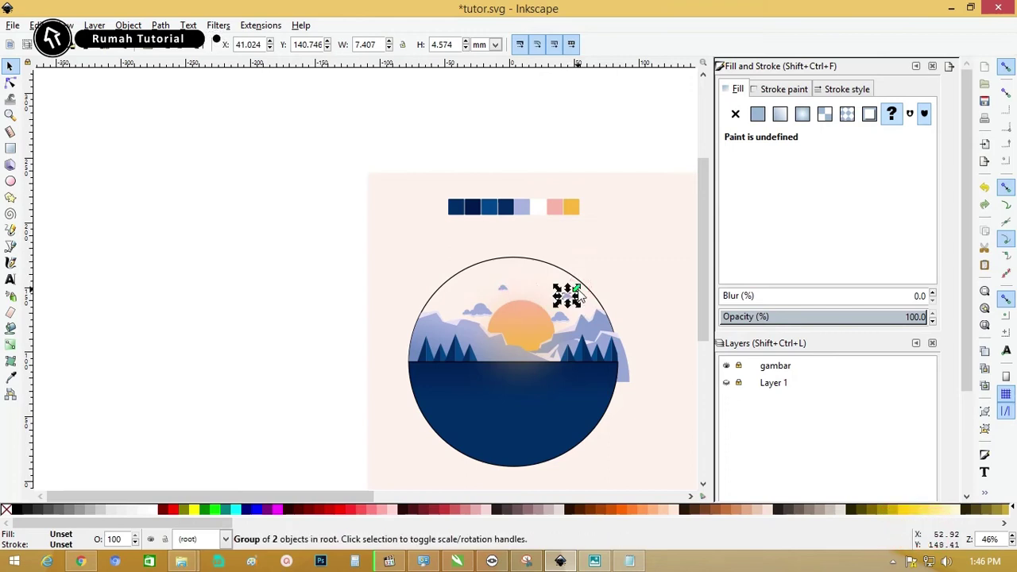
key("Escape")
Draw a tall rectangle over the middle of the lake
key("F3")
key("minus")
left_click_drag(317, 238, 668, 459)
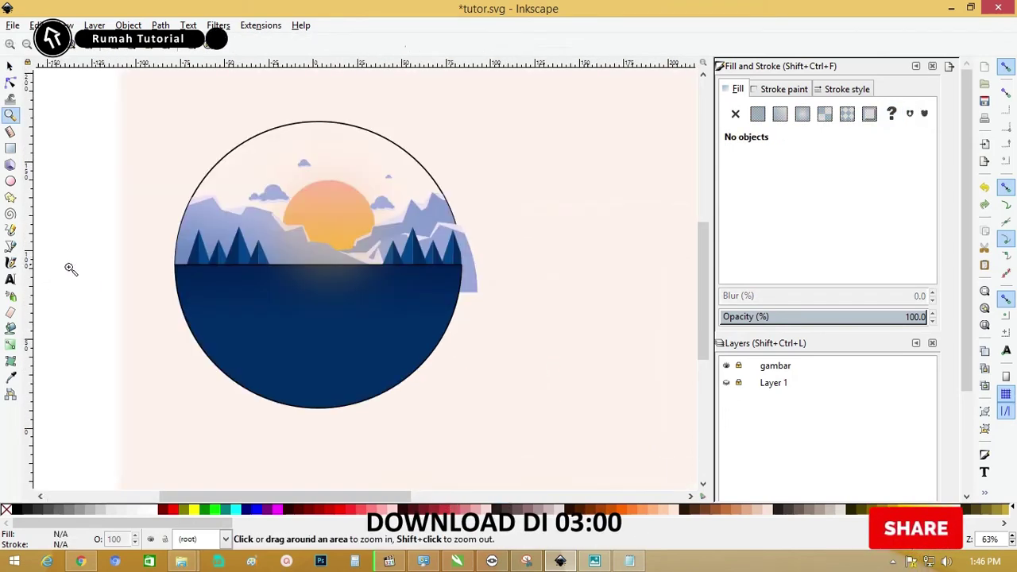
key("r")
left_click_drag(283, 276, 348, 443)
key("F1")
Align the rectangle's top with the lake's top and shorten it to about 44% height
left_click(270, 318, "shift")
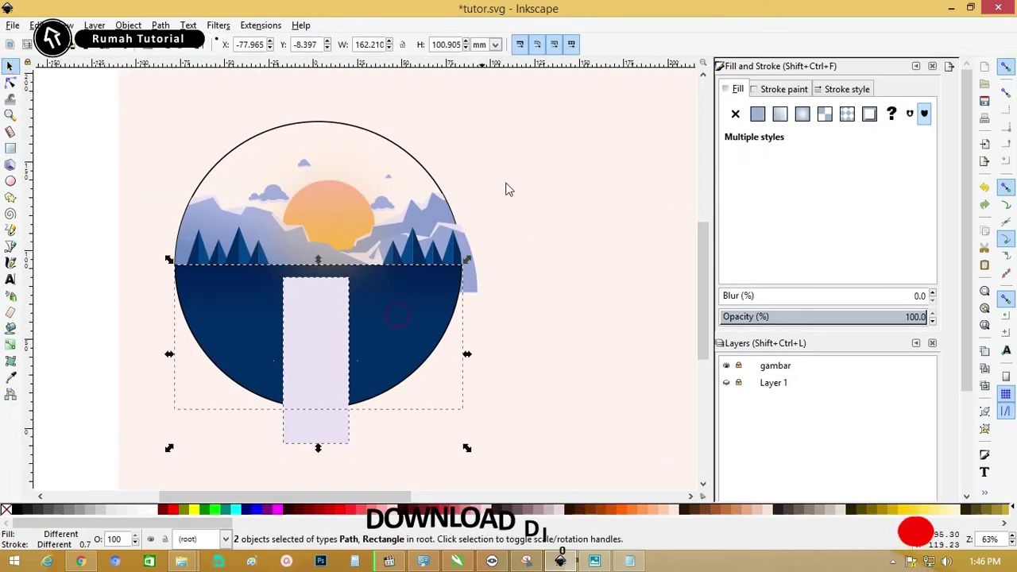
scroll(764, 349, "down", 3)
key("ctrl+shift+a")
left_click(822, 301)
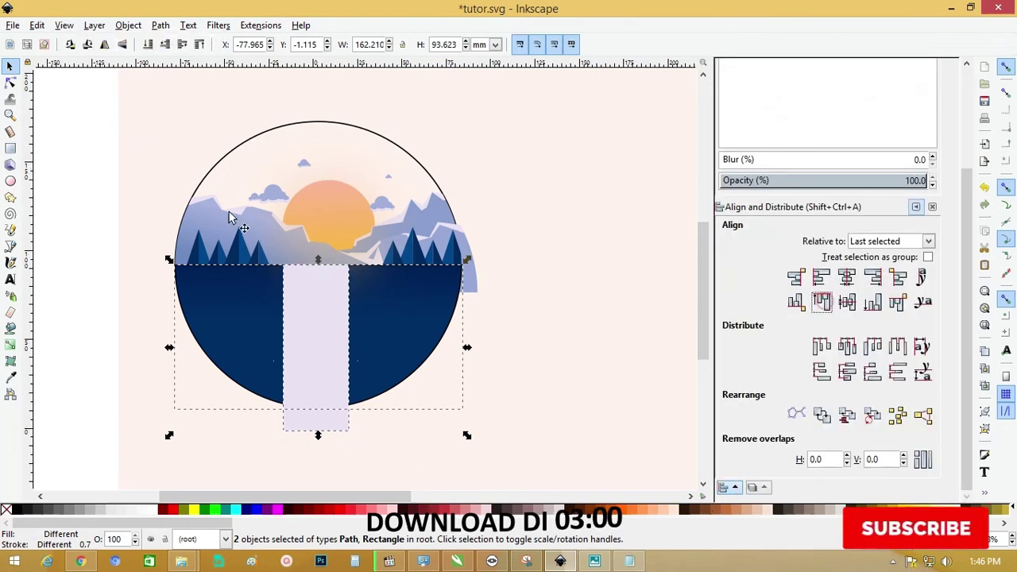
left_click(327, 340)
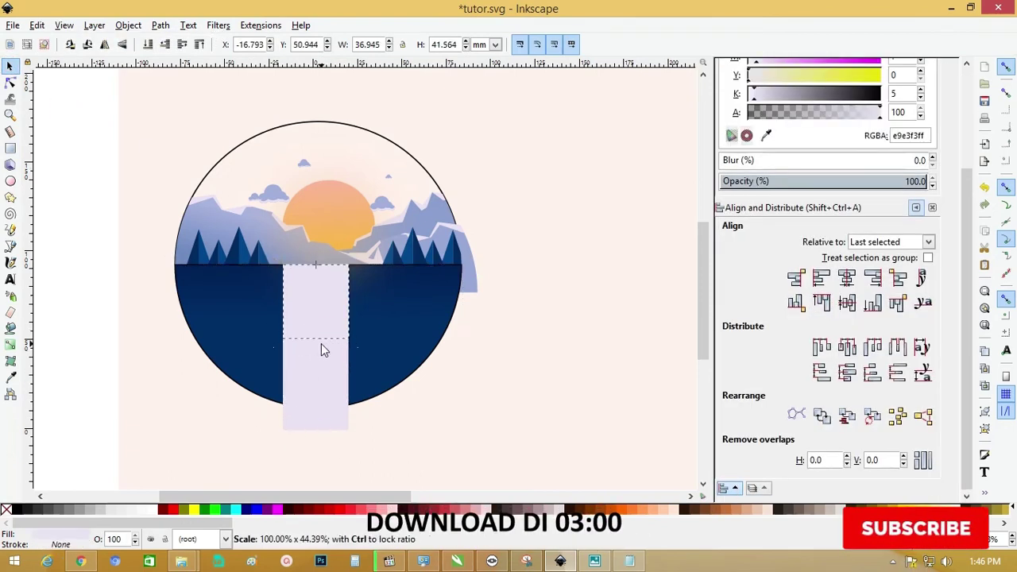
left_click_drag(321, 343, 321, 340)
Colour the rectangle with the light lavender picked from the mountains
key("minus")
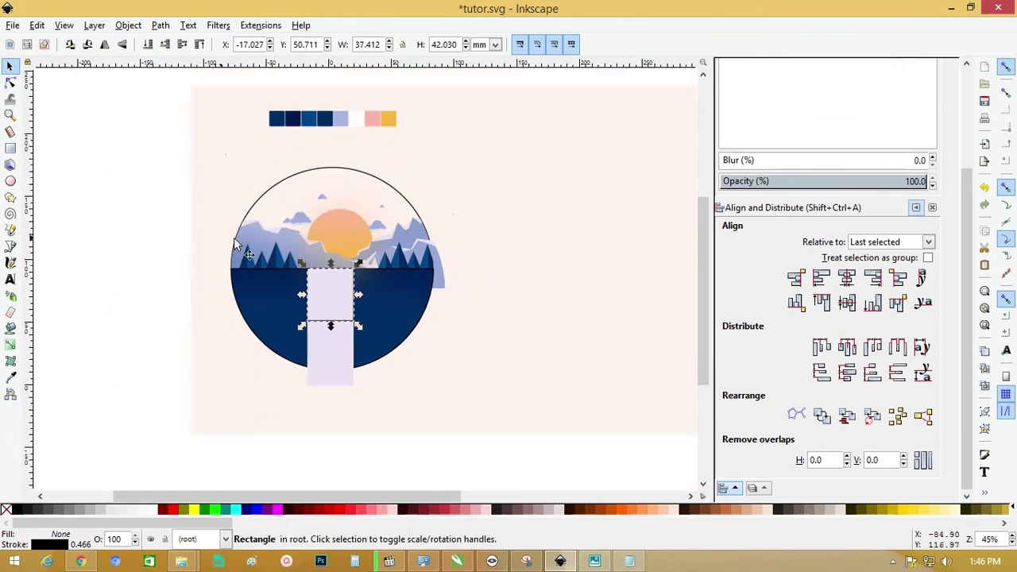
key("z")
left_click_drag(198, 254, 291, 309)
scroll(172, 313, "up", 4)
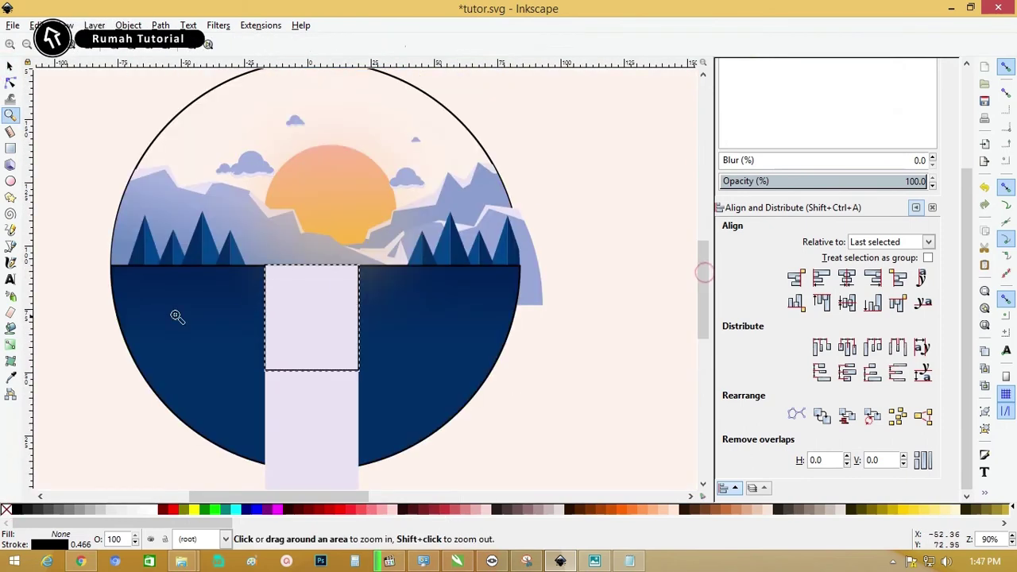
key("d")
left_click(164, 216)
left_click(245, 199)
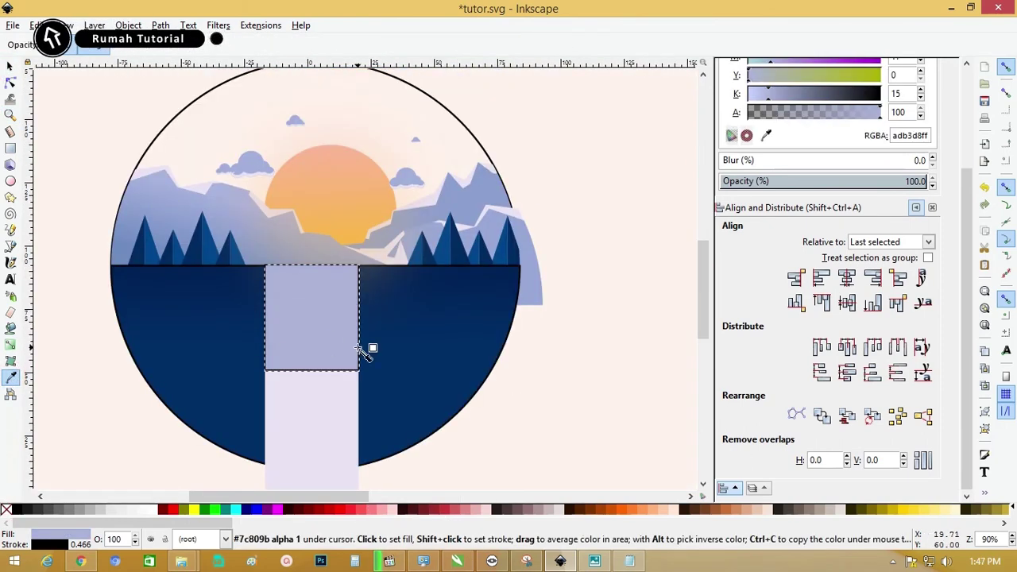
Apply a vertical top-to-bottom gradient to the rectangle
key("g")
left_click_drag(313, 276, 309, 363)
left_click_drag(319, 288, 321, 374)
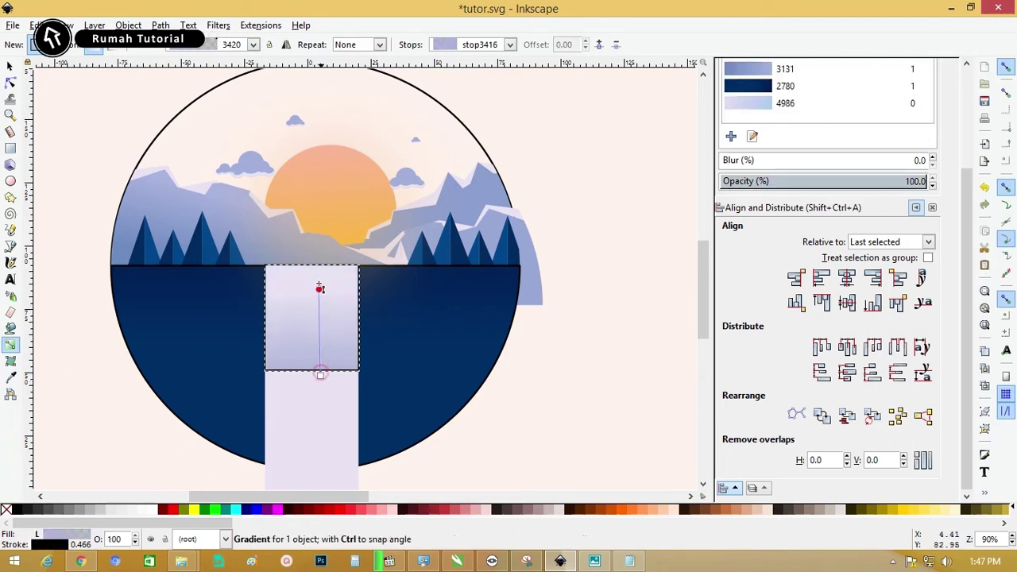
left_click(321, 273)
right_click(6, 509)
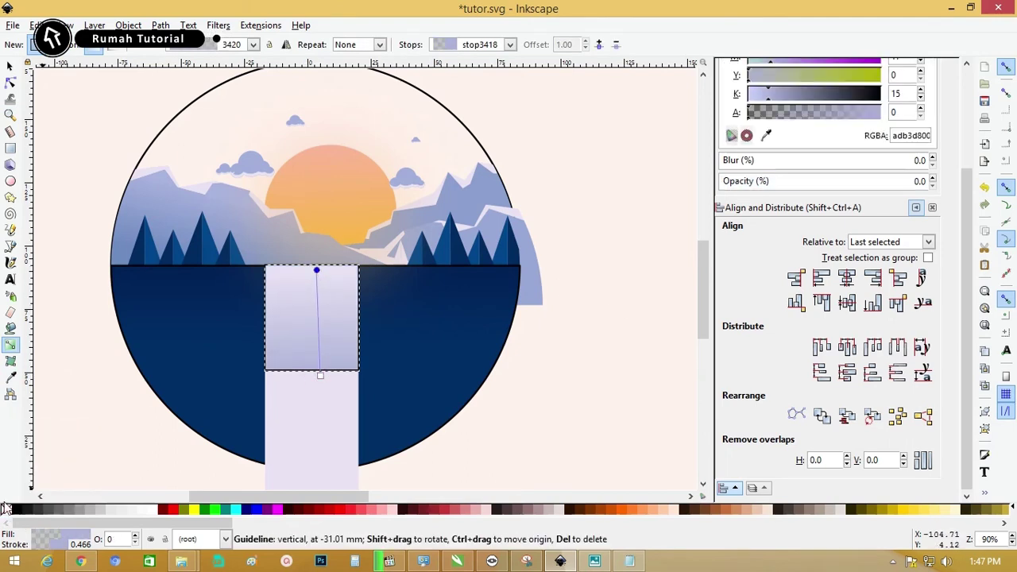
Remove the gradient rectangle's outline
key("Escape")
left_click(11, 66)
left_click(309, 347)
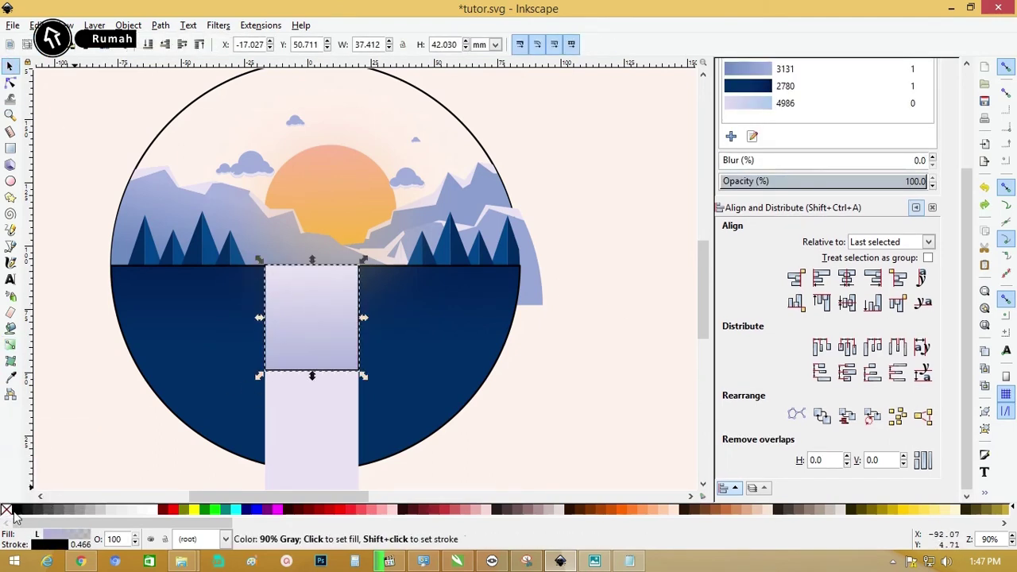
right_click(6, 509)
left_click(45, 447)
Select the rectangle's lower-edge nodes and insert extra nodes along that edge
left_click(572, 395)
key("z")
left_click_drag(231, 302, 472, 451)
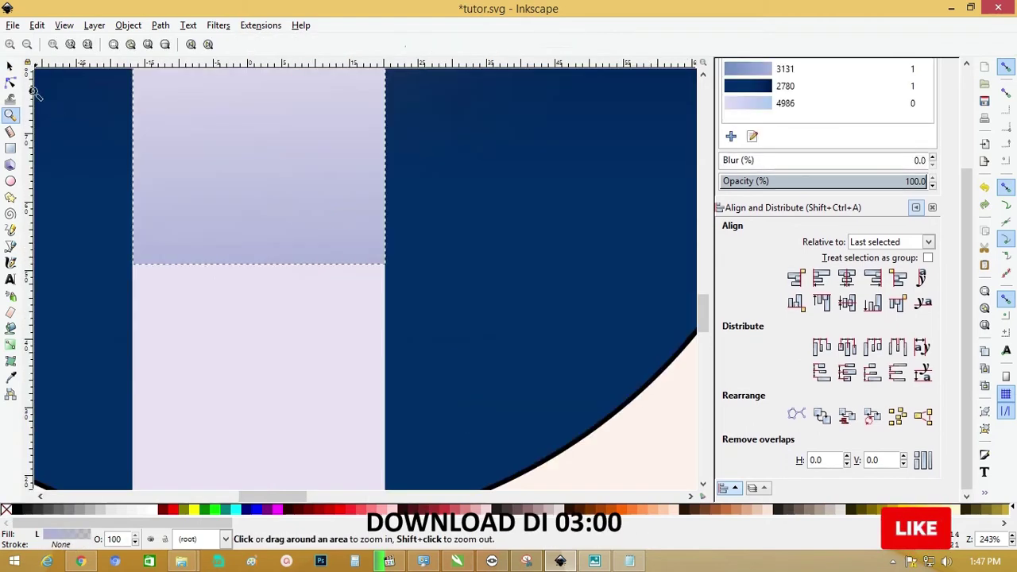
key("n")
left_click(200, 287)
left_click_drag(100, 234, 461, 317)
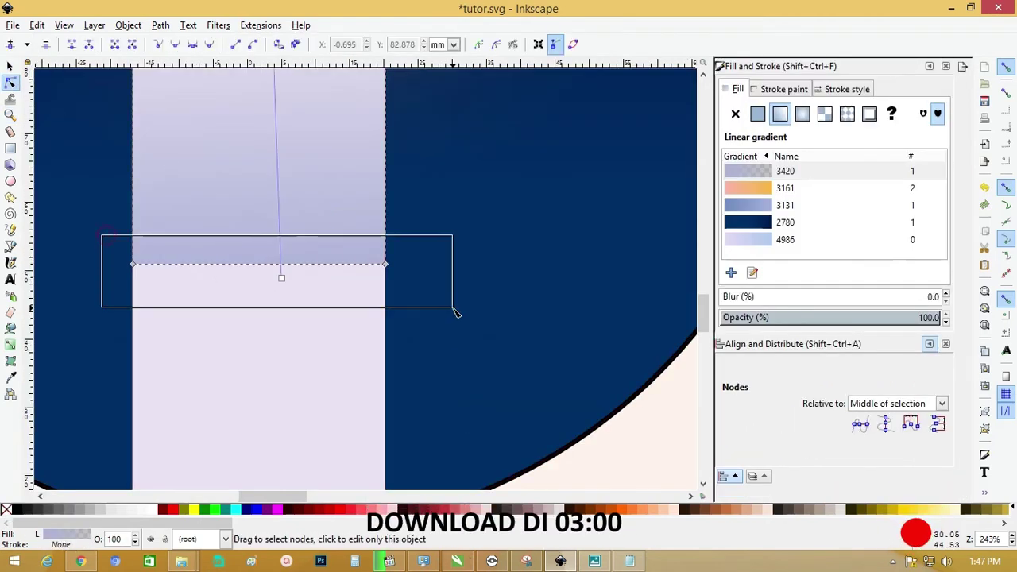
left_click(71, 45)
left_click(72, 45)
left_click(71, 44)
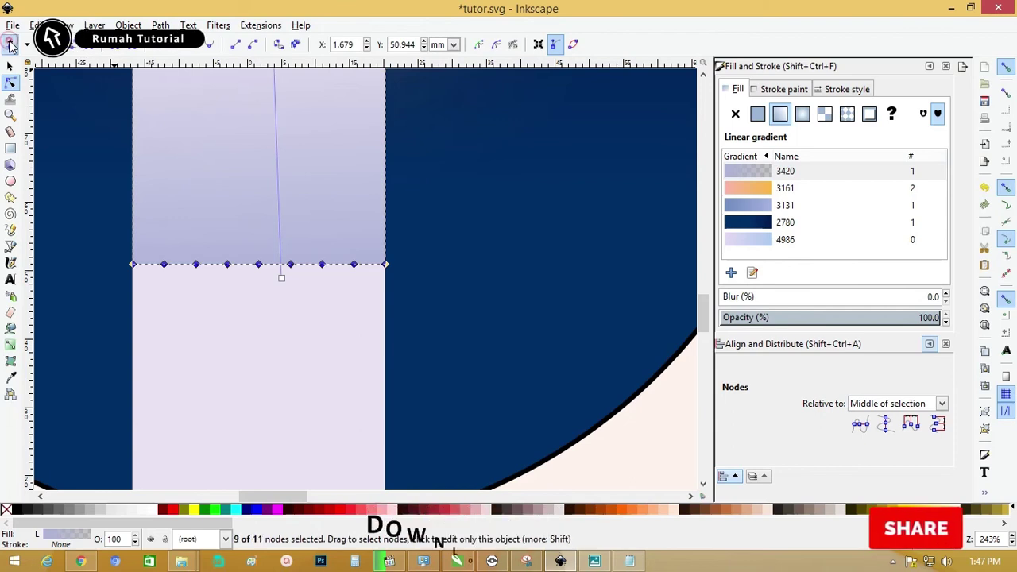
left_click(71, 45)
left_click(71, 44)
key("ctrl+z")
key("ctrl+z")
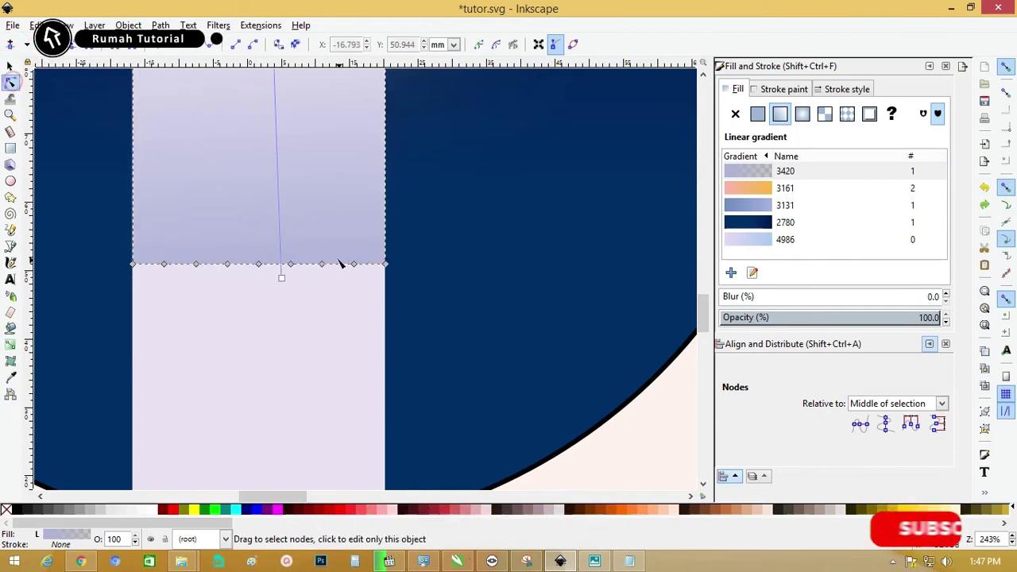
Pull four lower-edge nodes down into a zigzag of dips
left_click_drag(354, 263, 351, 292)
left_click_drag(290, 264, 290, 278)
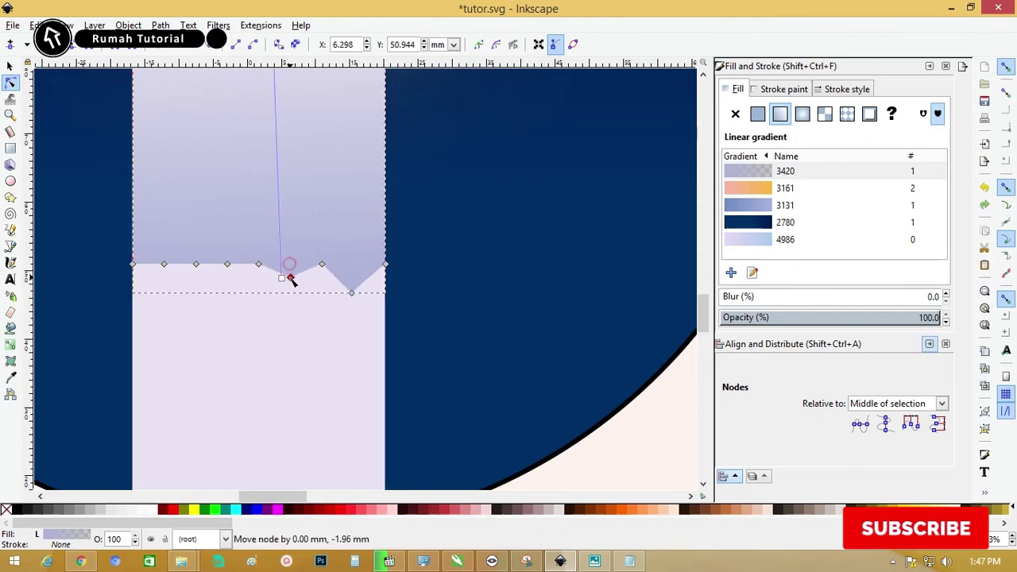
left_click_drag(226, 264, 226, 298)
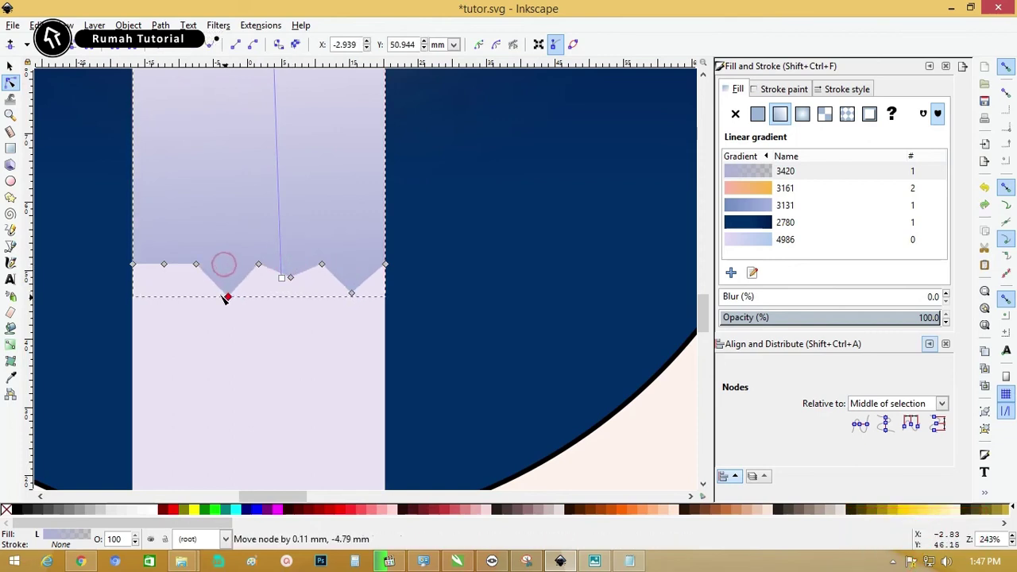
left_click_drag(163, 265, 163, 283)
Turn the zigzag corners into smooth waves, settling on auto-smooth nodes
left_click_drag(97, 232, 448, 330)
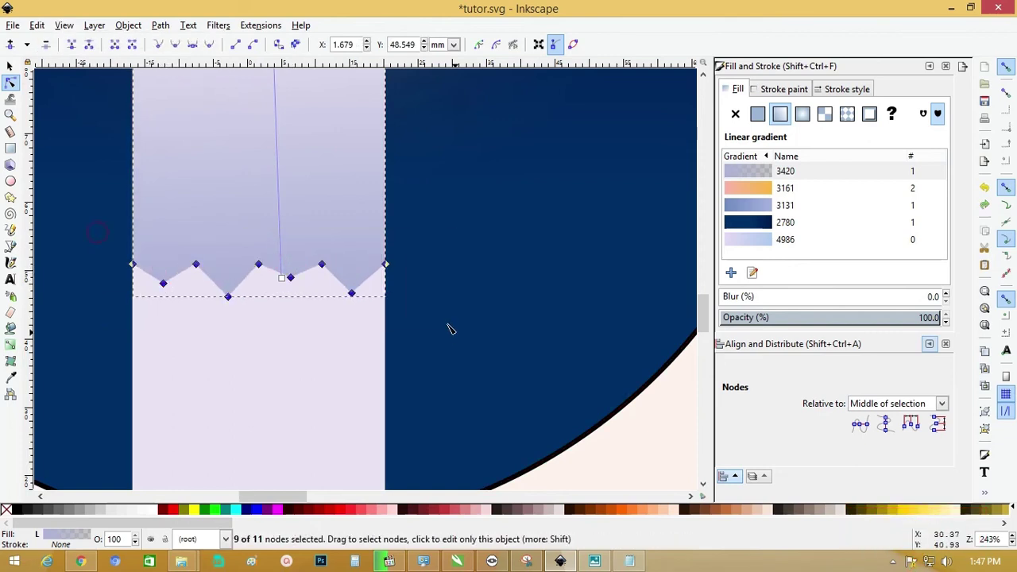
left_click(174, 45)
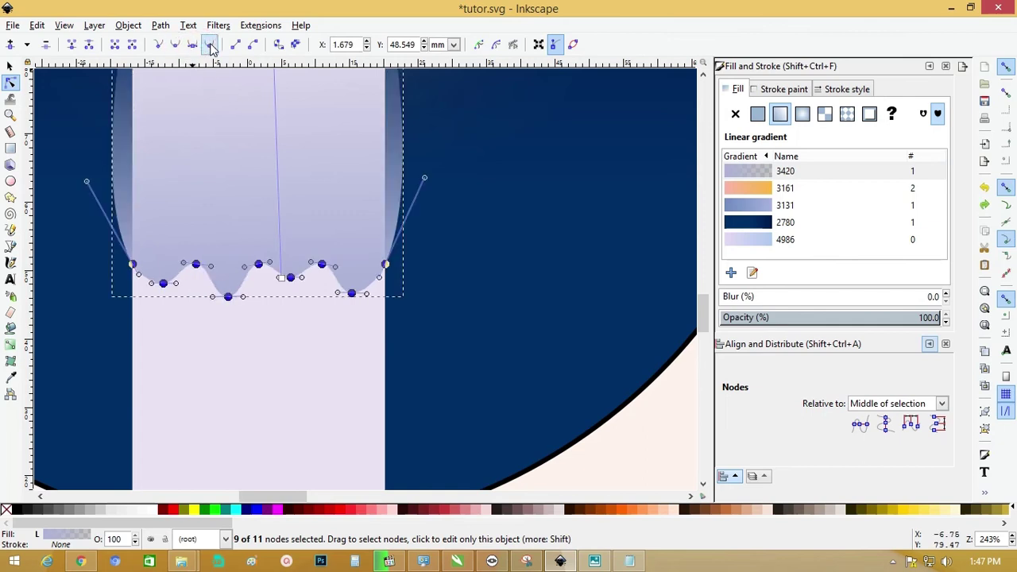
key("ctrl+z")
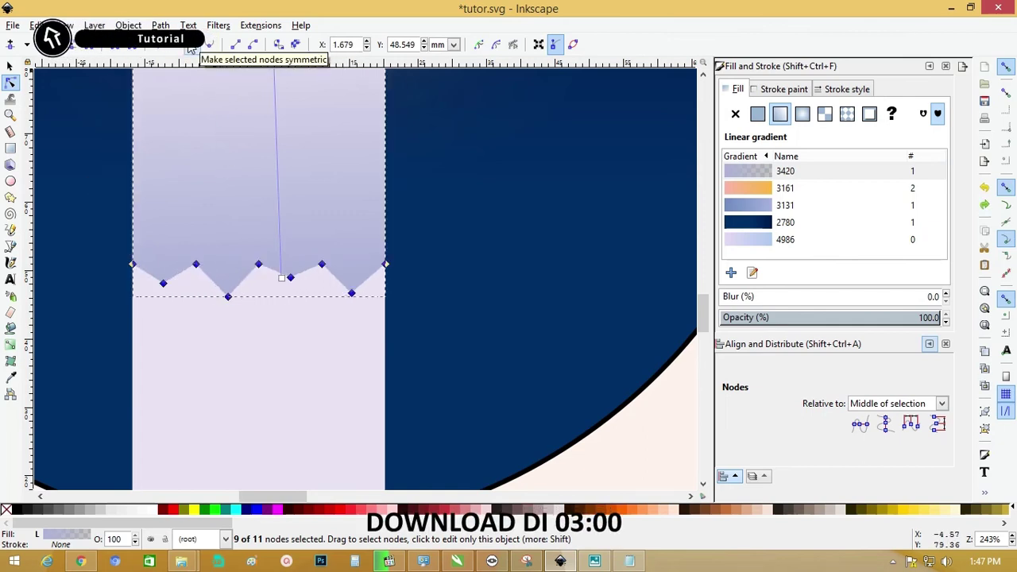
left_click(209, 46)
key("ctrl+z")
key("ctrl+z")
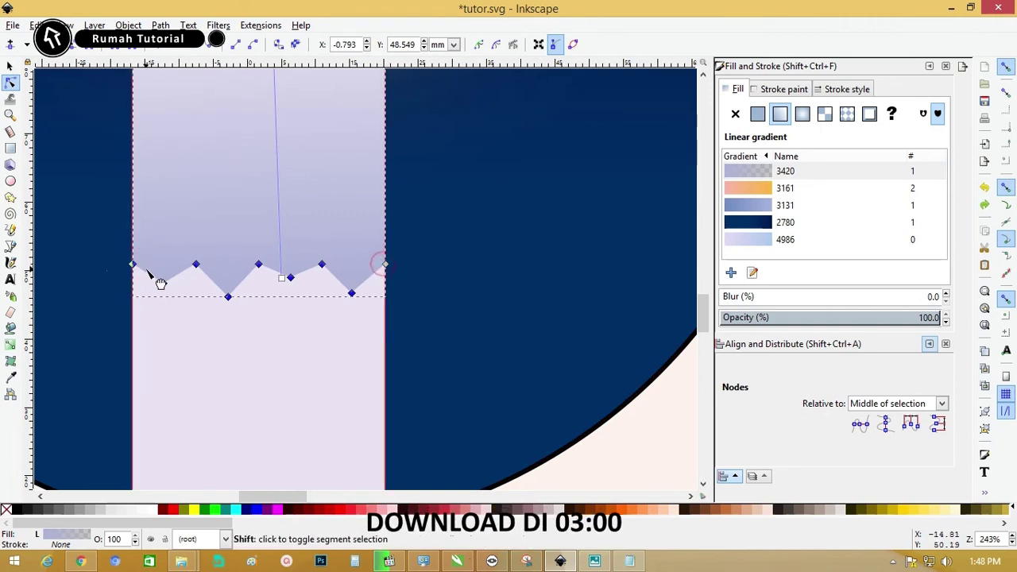
left_click(226, 45)
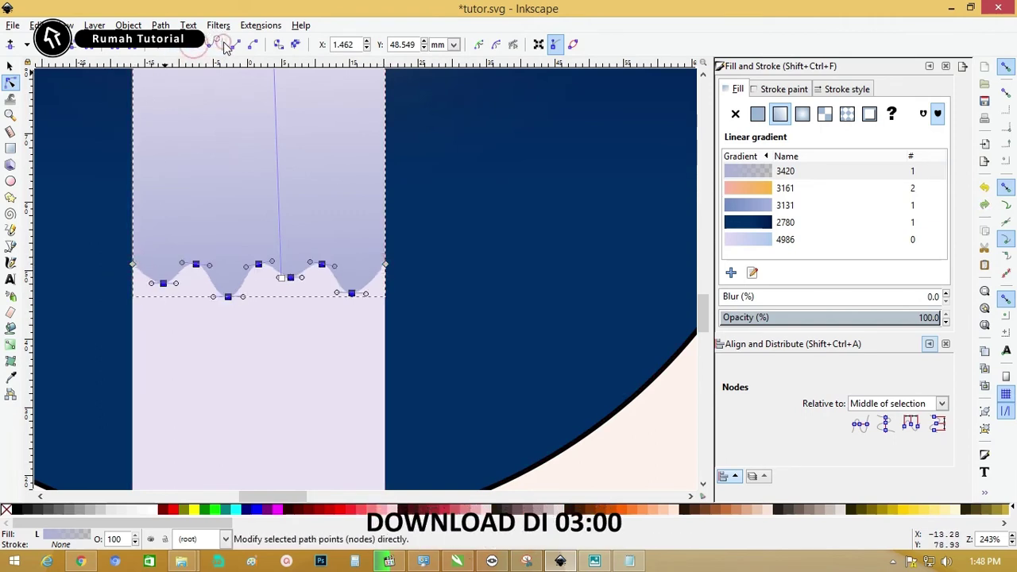
Duplicate the wavy overlay and move the copy lower down the waterfall
key("5")
key("s")
key("ctrl+d")
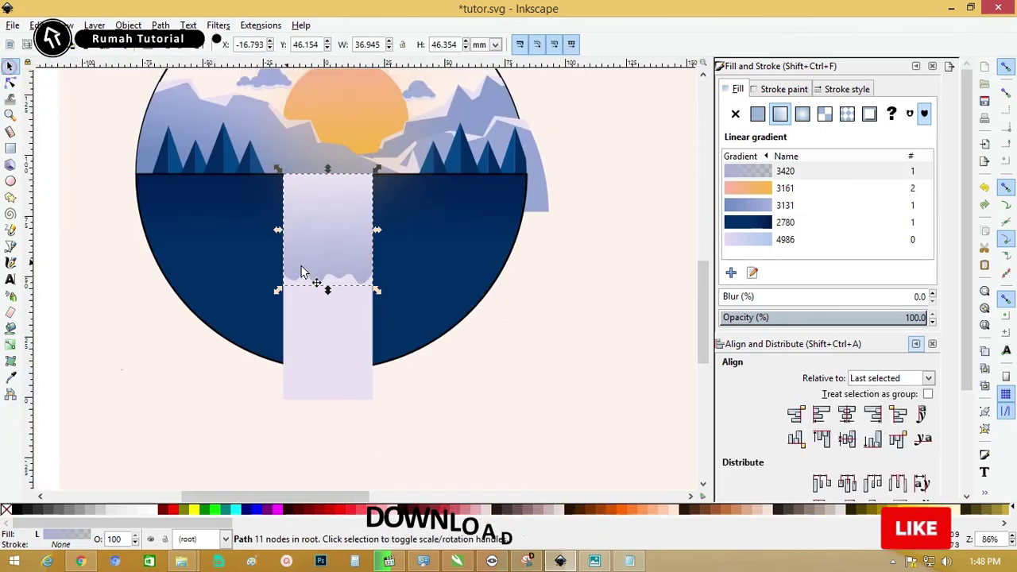
mouse_move(302, 272)
left_mouse_down()
mouse_move(314, 359)
mouse_move(328, 314)
left_mouse_up()
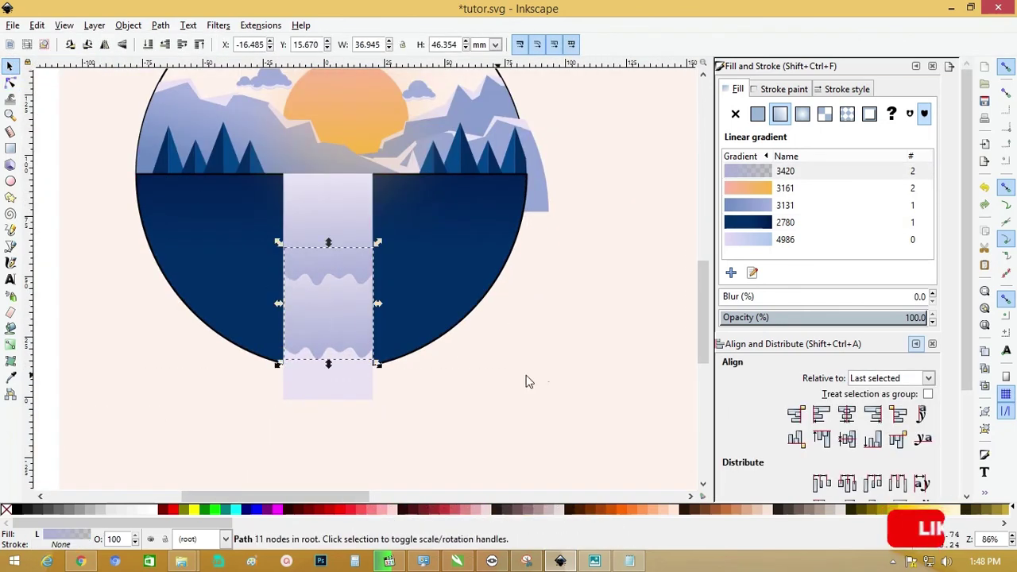
key("Tab")
Raise the copy's wave peaks to make taller waves
key("Escape")
key("F3")
left_click_drag(286, 239, 373, 334)
key("n")
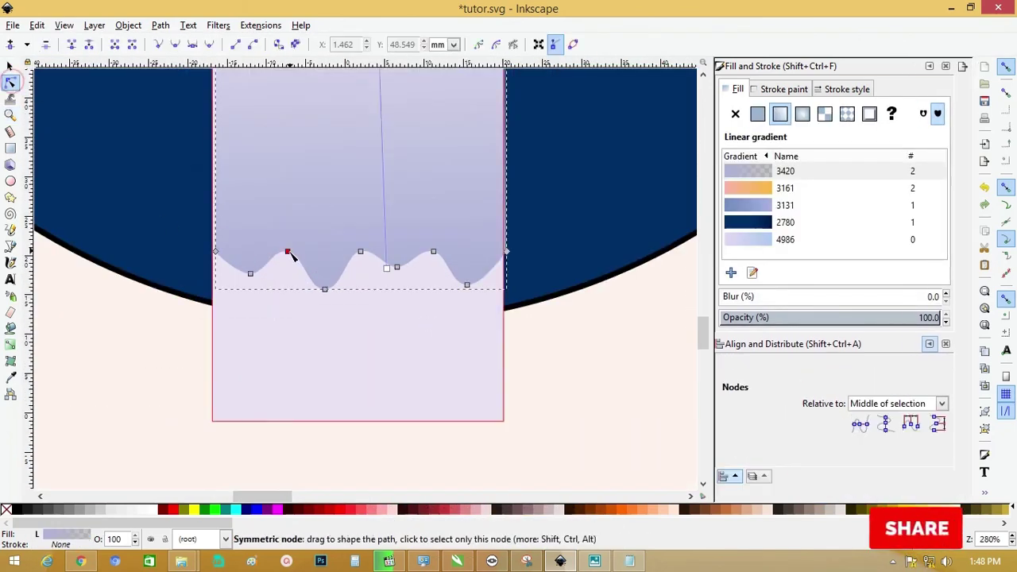
left_click_drag(291, 252, 290, 213)
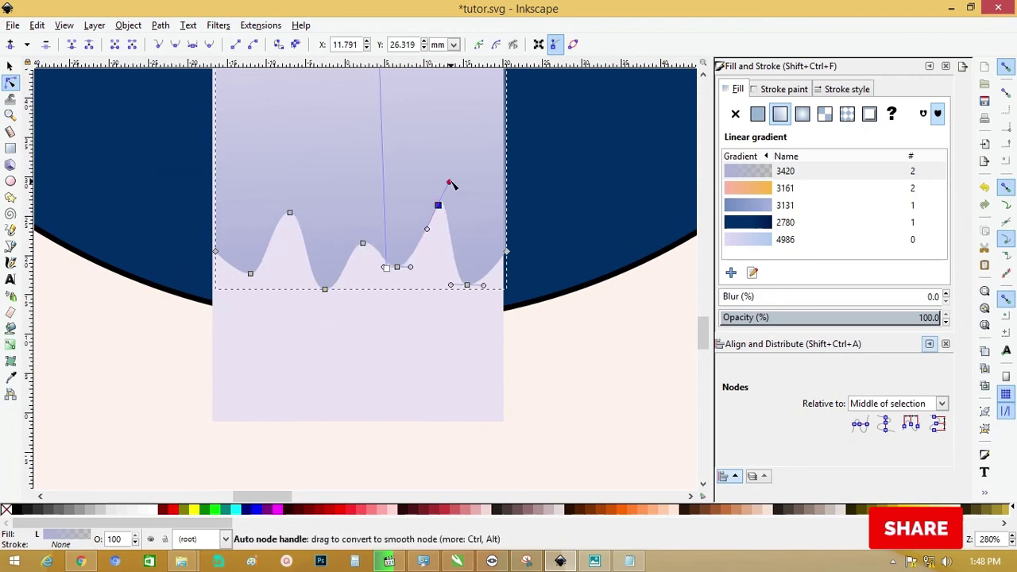
left_click(11, 66)
left_click(357, 386, "shift")
Draw a small lavender circle just below the waterfall
left_click(594, 356)
scroll(594, 357, "down", 2)
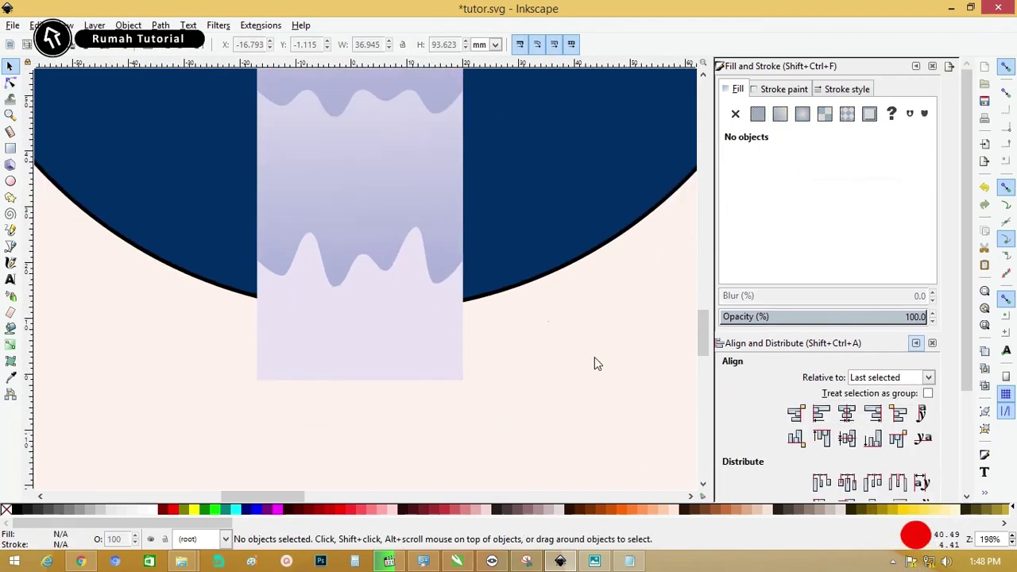
scroll(351, 128, "down", 2)
scroll(351, 129, "down", 1)
key("Tab")
key("e")
left_click_drag(274, 328, 238, 292)
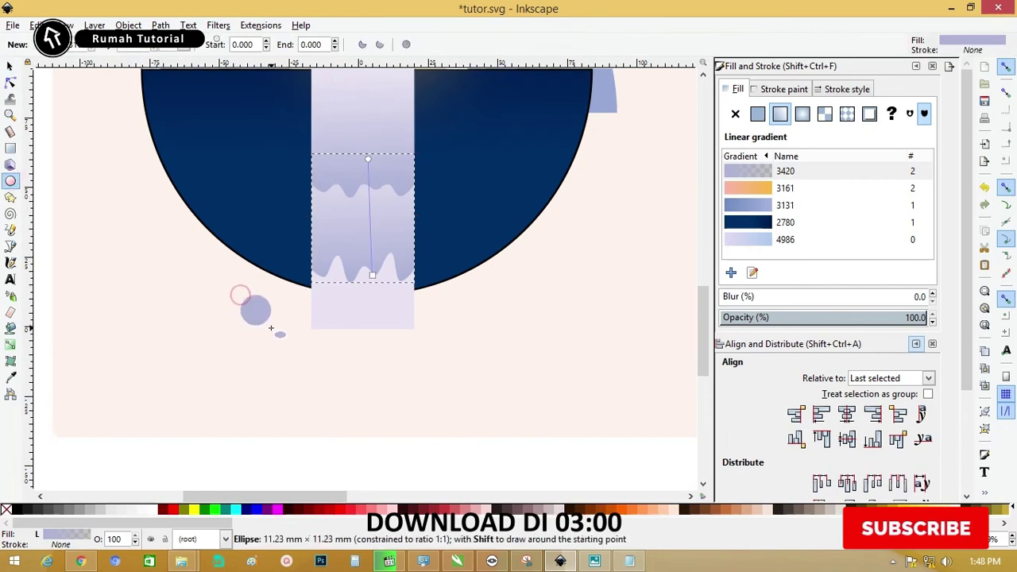
Duplicate the circle repeatedly, spreading overlapping copies into a foam cloud
key("F1")
mouse_move(288, 321)
left_mouse_down()
mouse_move(295, 314)
mouse_move(306, 328)
left_mouse_up()
key("ctrl+d")
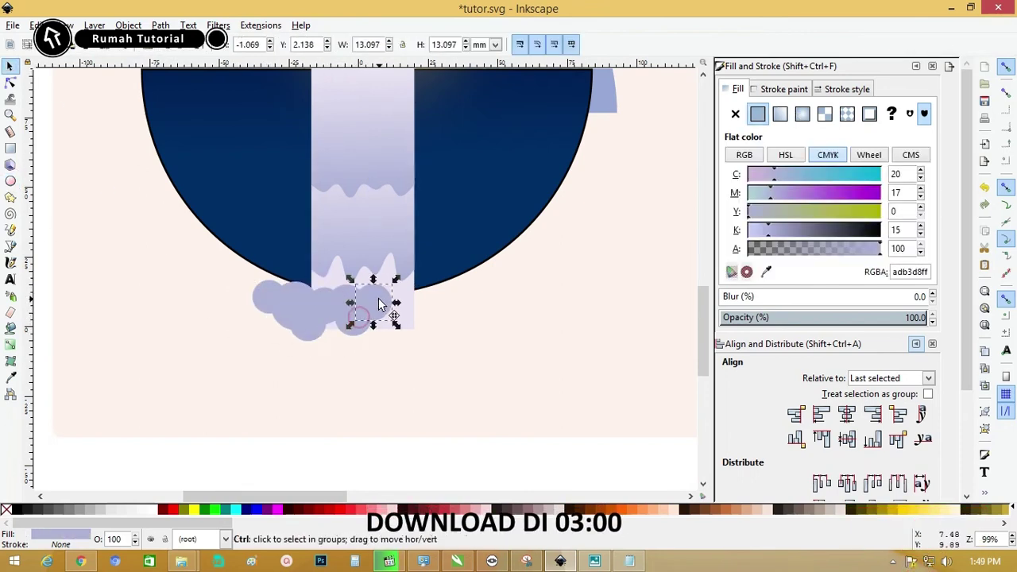
key("ctrl+d")
left_click_drag(380, 304, 435, 348)
key("ctrl+d")
key("ctrl+d")
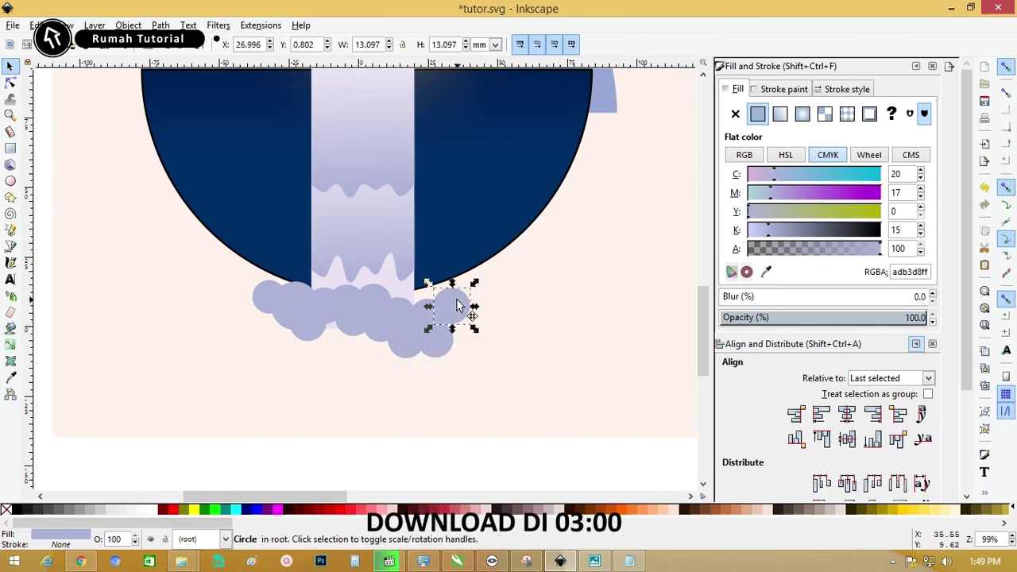
left_click_drag(435, 290, 434, 283)
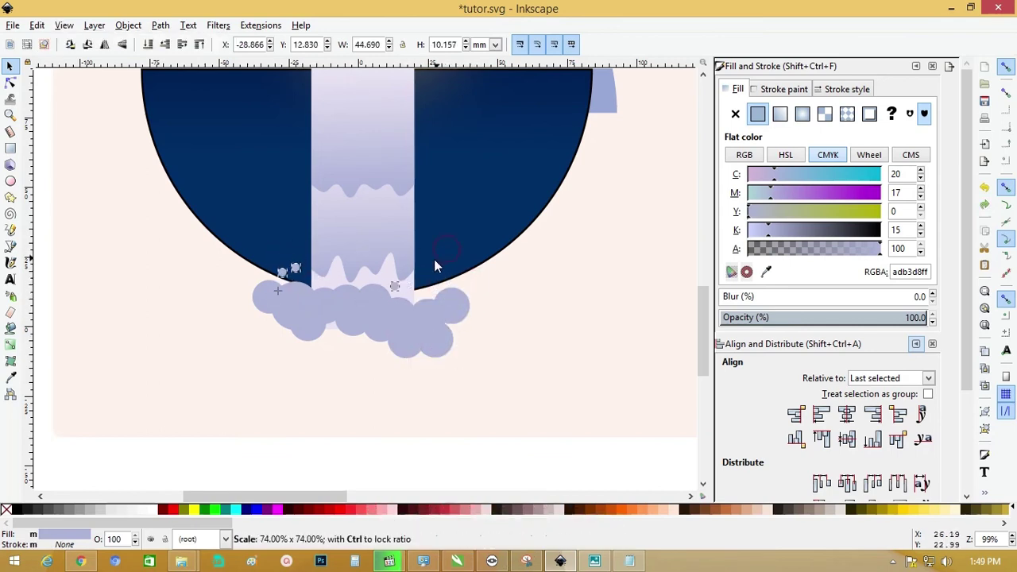
Group all the foam circles and lower the group's opacity to about 79%
left_click(513, 300)
left_click_drag(548, 242, 112, 359)
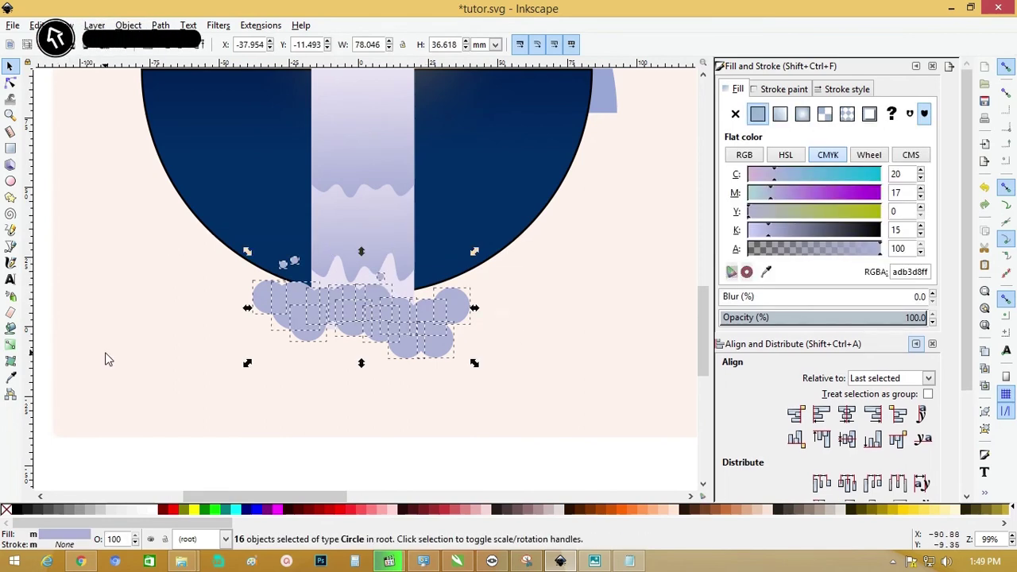
left_click(531, 295)
left_click(449, 317)
left_click_drag(914, 316, 882, 316)
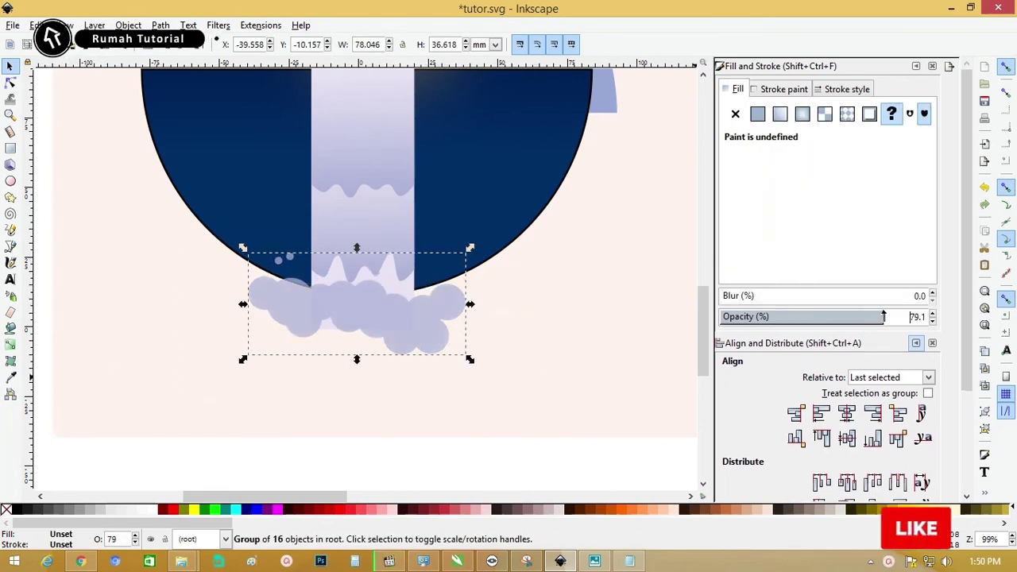
Clip the foam group to a rectangle drawn over the cloud
key("r")
left_click_drag(206, 229, 546, 318)
key("s")
right_click(404, 341)
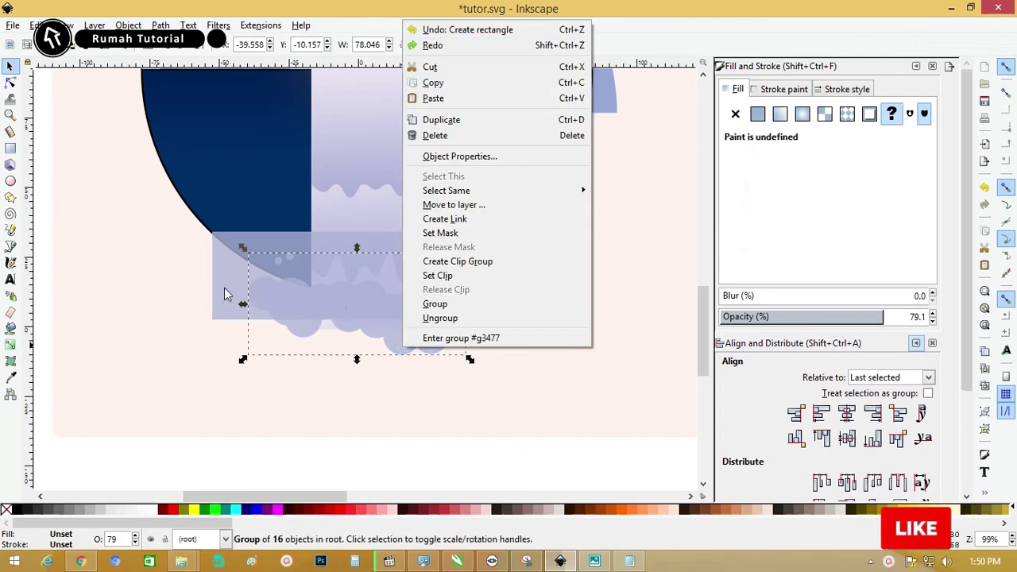
left_click(225, 268, "shift")
Lower the clipped foam group's opacity to about 62%
left_click(570, 372)
left_click(358, 302)
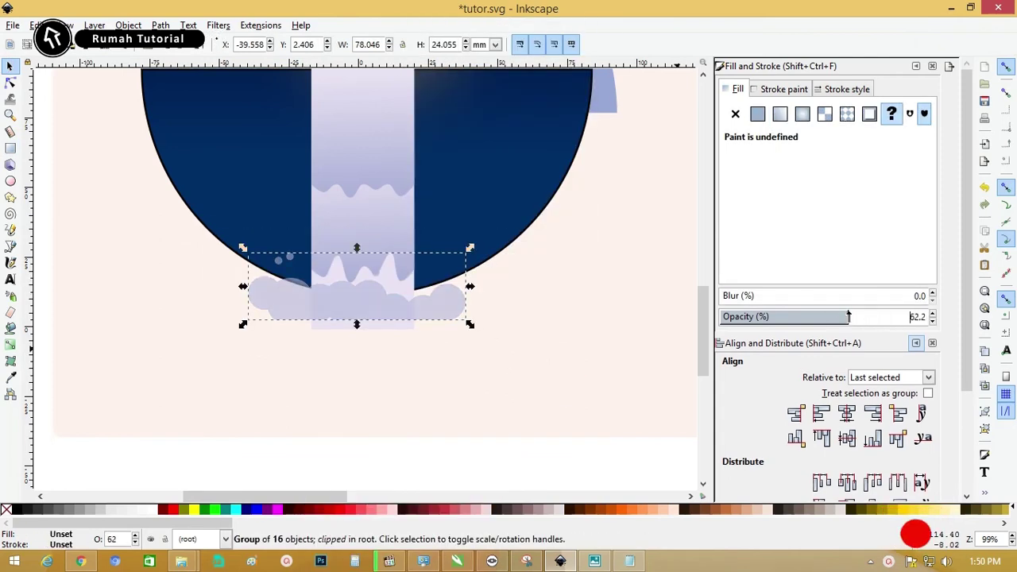
left_click_drag(882, 316, 848, 316)
key("Escape")
scroll(706, 316, "up", 3)
Select a gradient stop on the waterfall's wave overlay
left_click(356, 261)
key("g")
left_click(370, 294)
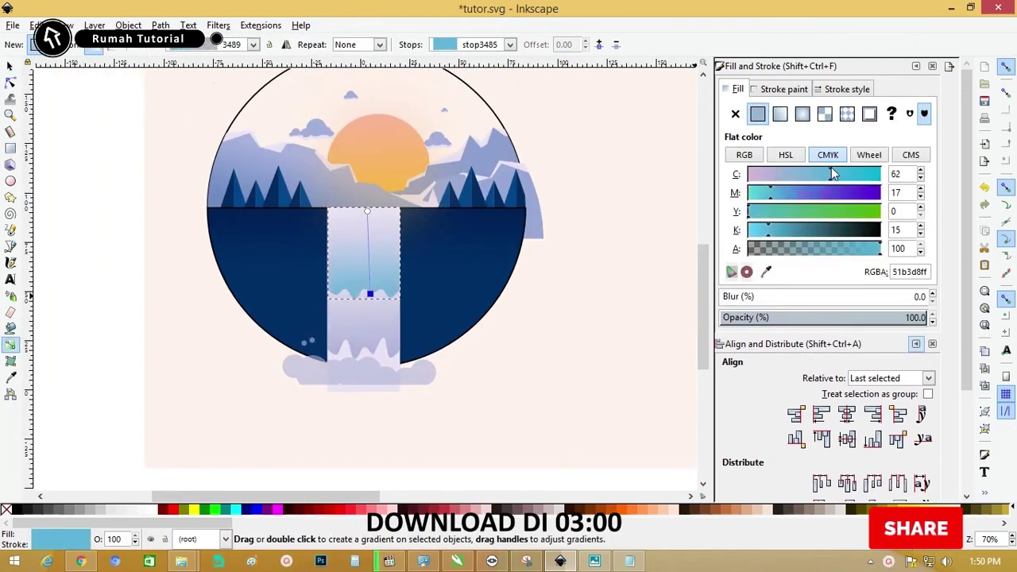
Tint the lower wave's gradient stop blue (51b3d8)
left_click(363, 318)
left_click(370, 352)
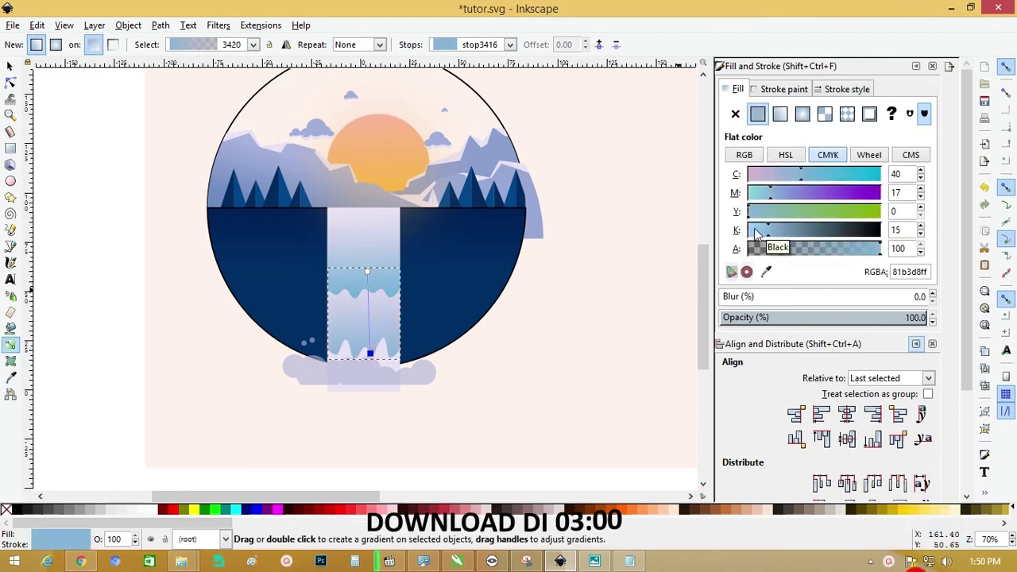
left_click(9, 66)
left_click(688, 237)
scroll(687, 237, "up", 2)
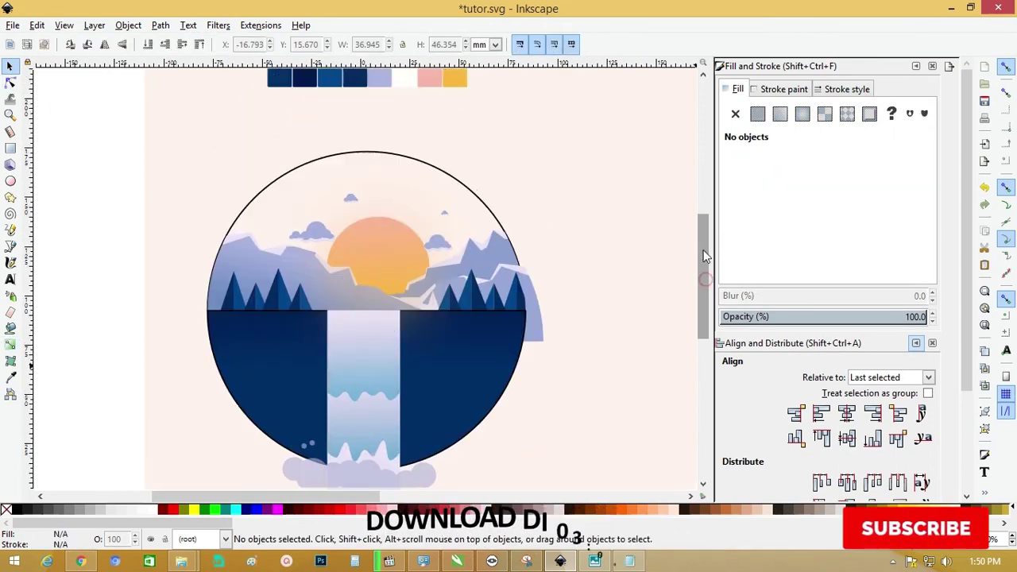
Group the two overflowing right mountain pieces together
left_click(487, 194)
left_click(534, 306)
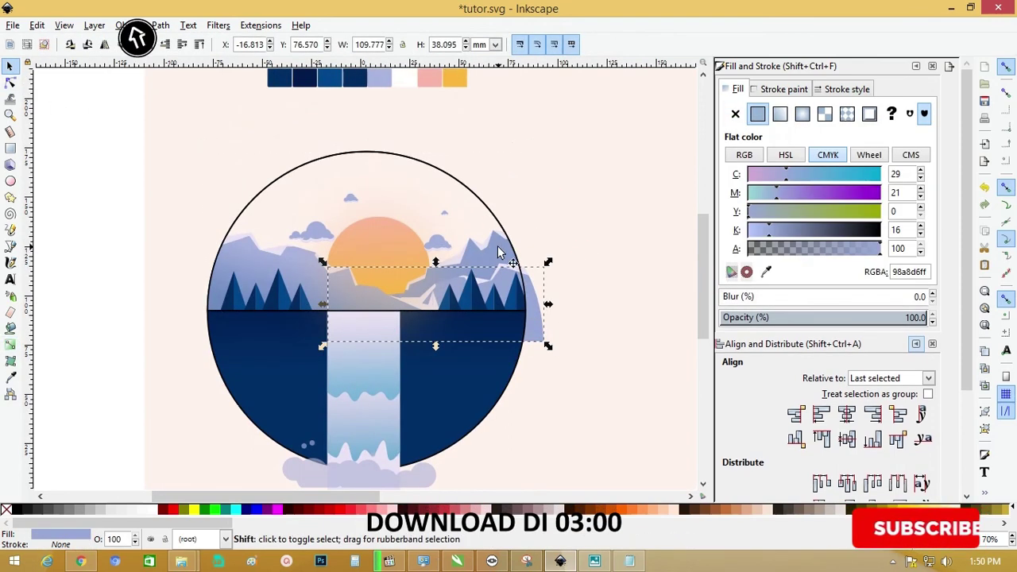
left_click(531, 278, "shift")
left_click(533, 273)
left_click(520, 253, "shift")
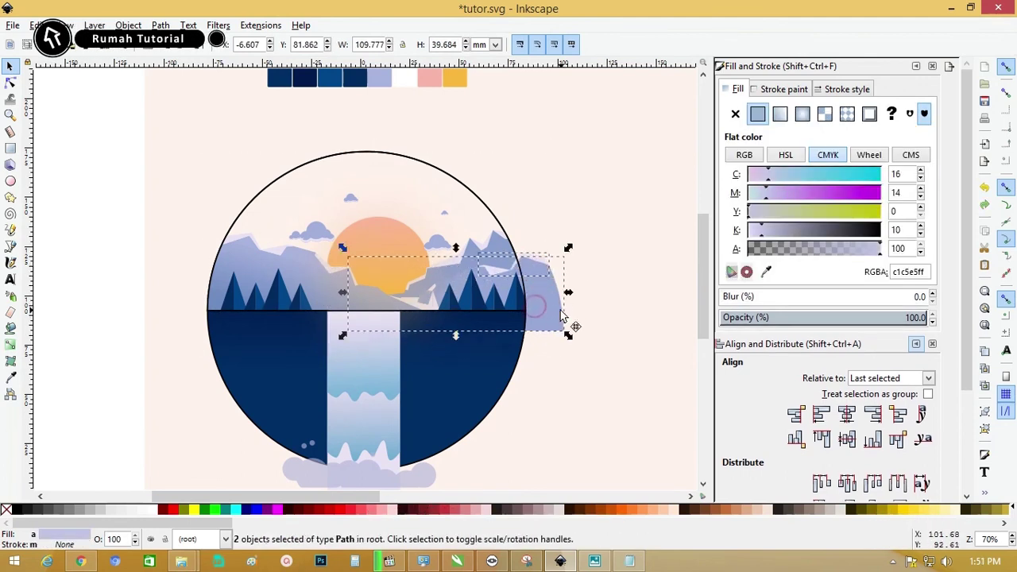
key("ctrl+g")
Clip the mountain group to the circular badge outline
left_click(501, 228, "shift")
right_click(500, 229)
left_click(525, 488)
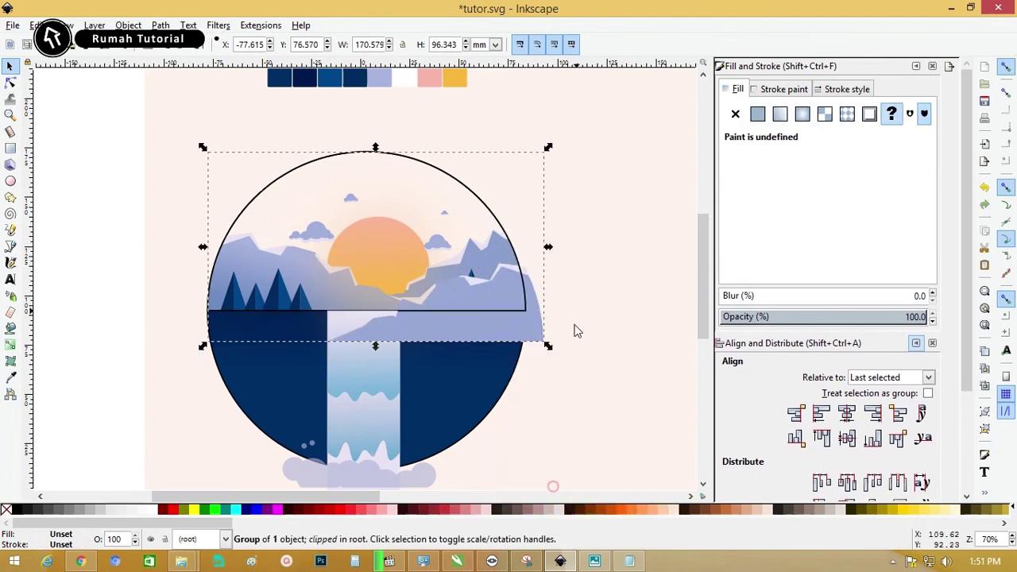
left_click(586, 252)
left_click(545, 327)
left_click(528, 278, "shift")
right_click(513, 245)
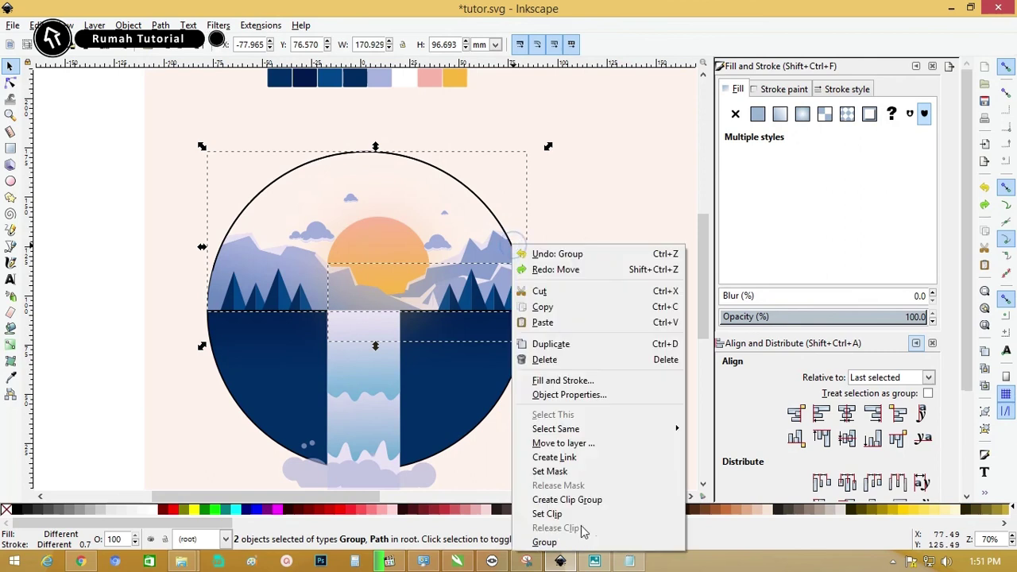
left_click(540, 513)
left_click(546, 227)
Group the entire illustration and nudge it slightly upward
key("minus")
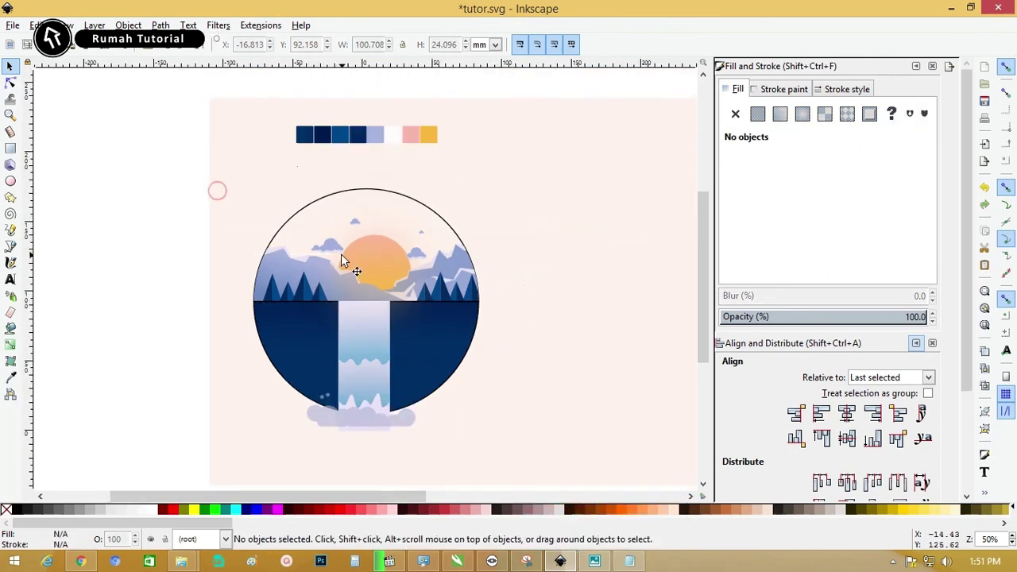
key("ctrl+a")
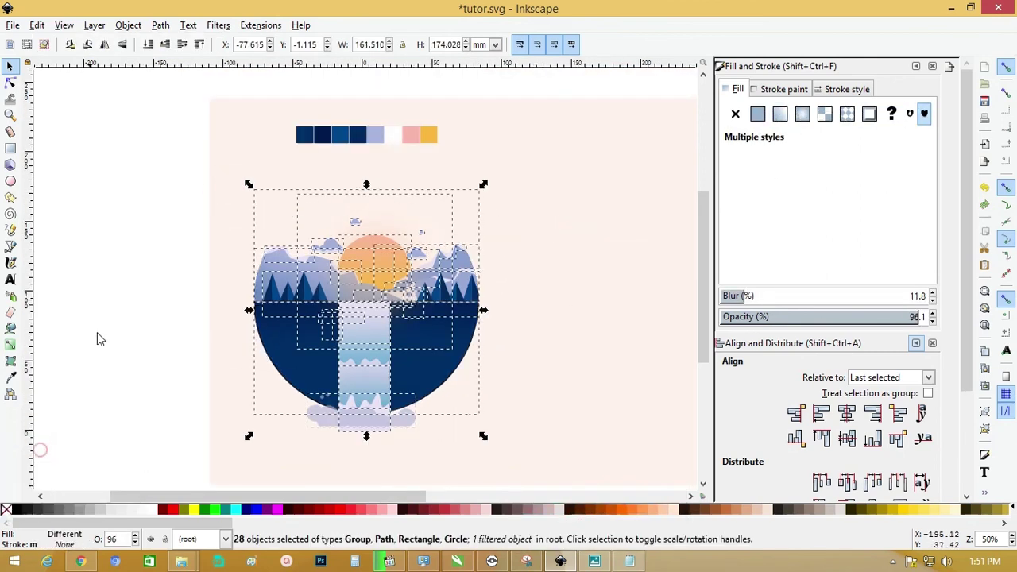
left_click(186, 174)
left_click_drag(186, 175, 538, 470)
left_click(399, 137)
left_click_drag(433, 284, 436, 268)
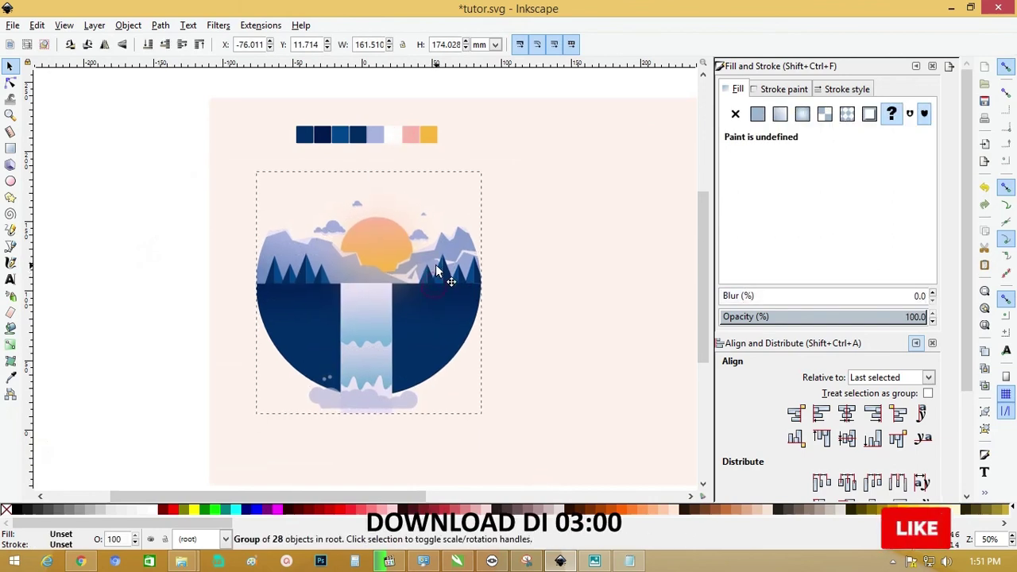
left_click(531, 246)
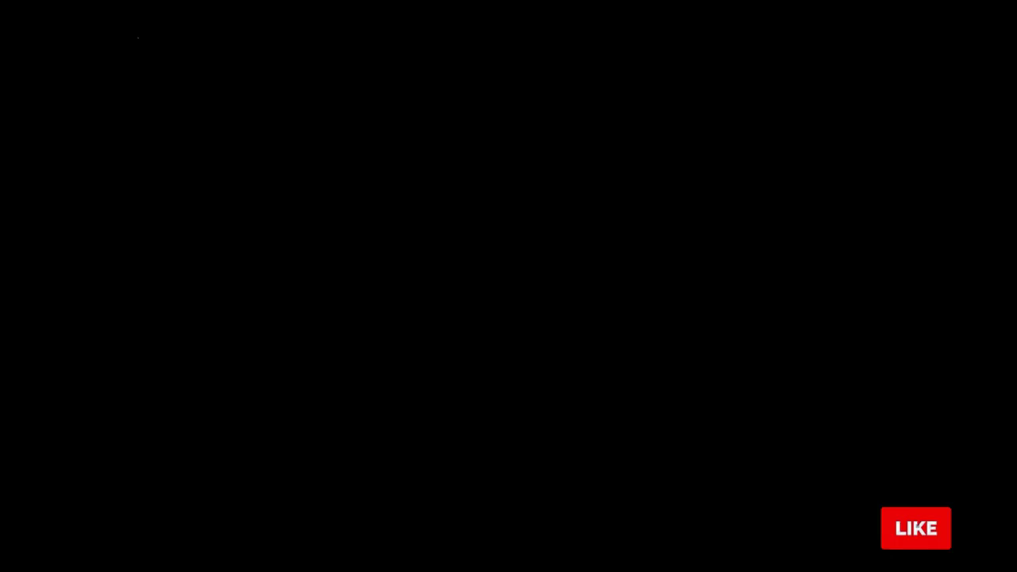